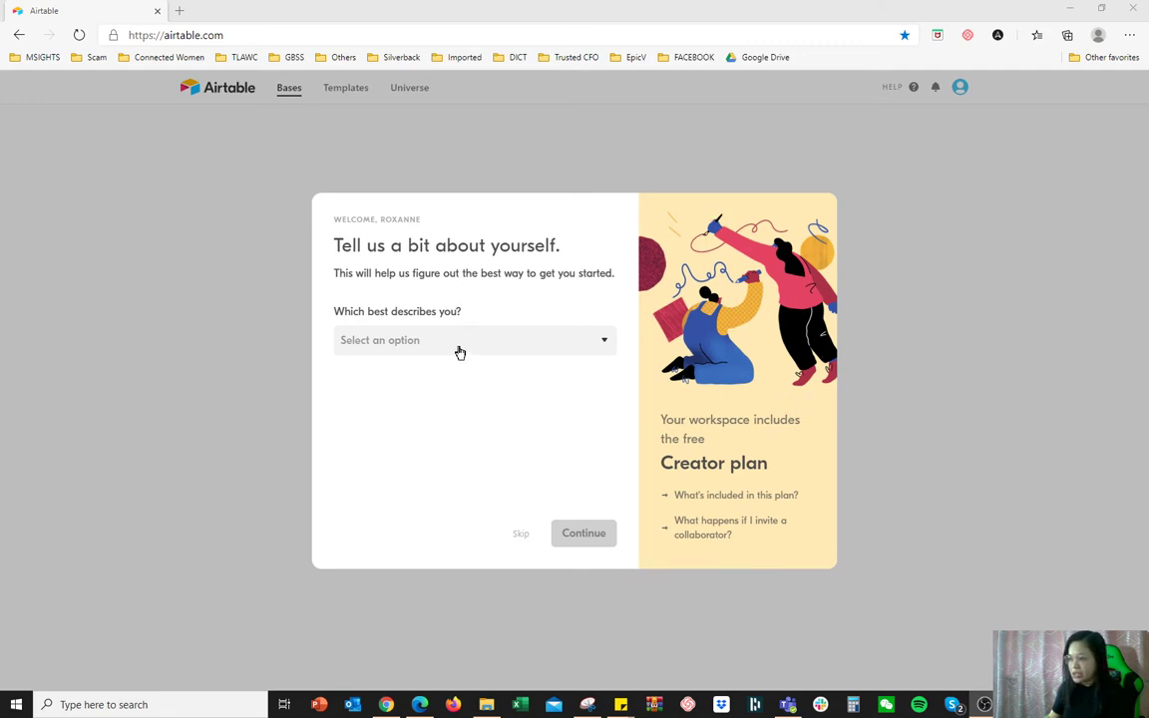
- Describe yourself as new to databases and choose having an existing project or dataset to import as the way to get started
left_click(459, 353)
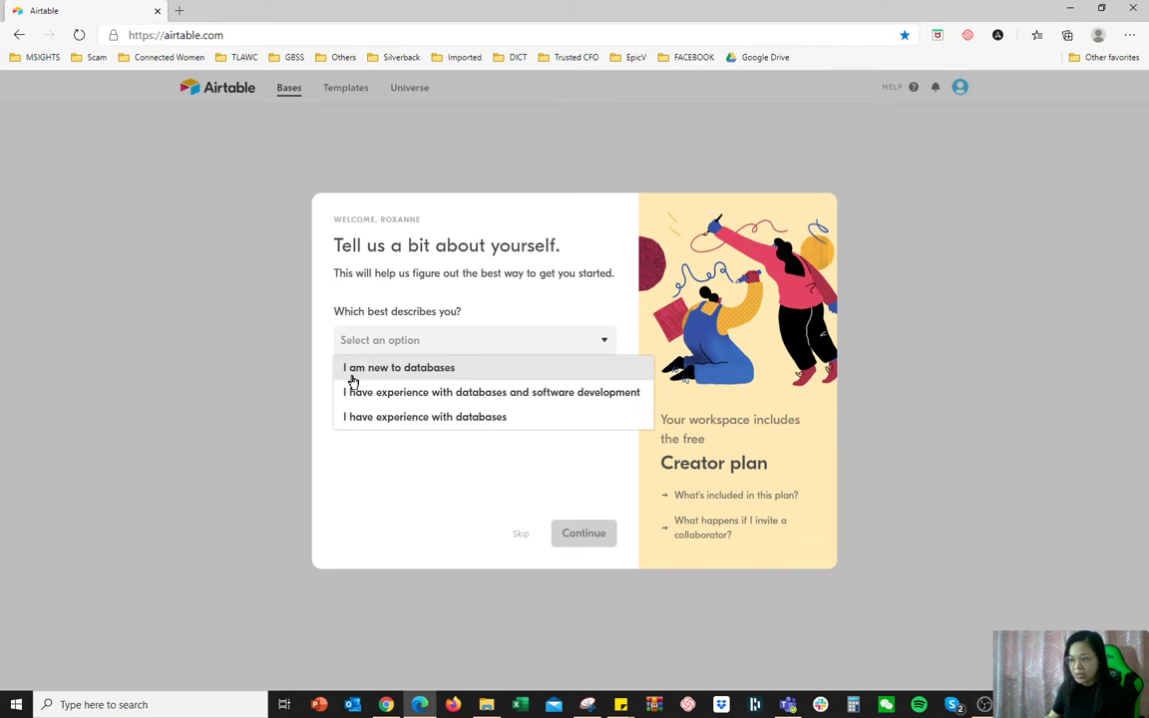
left_click(499, 371)
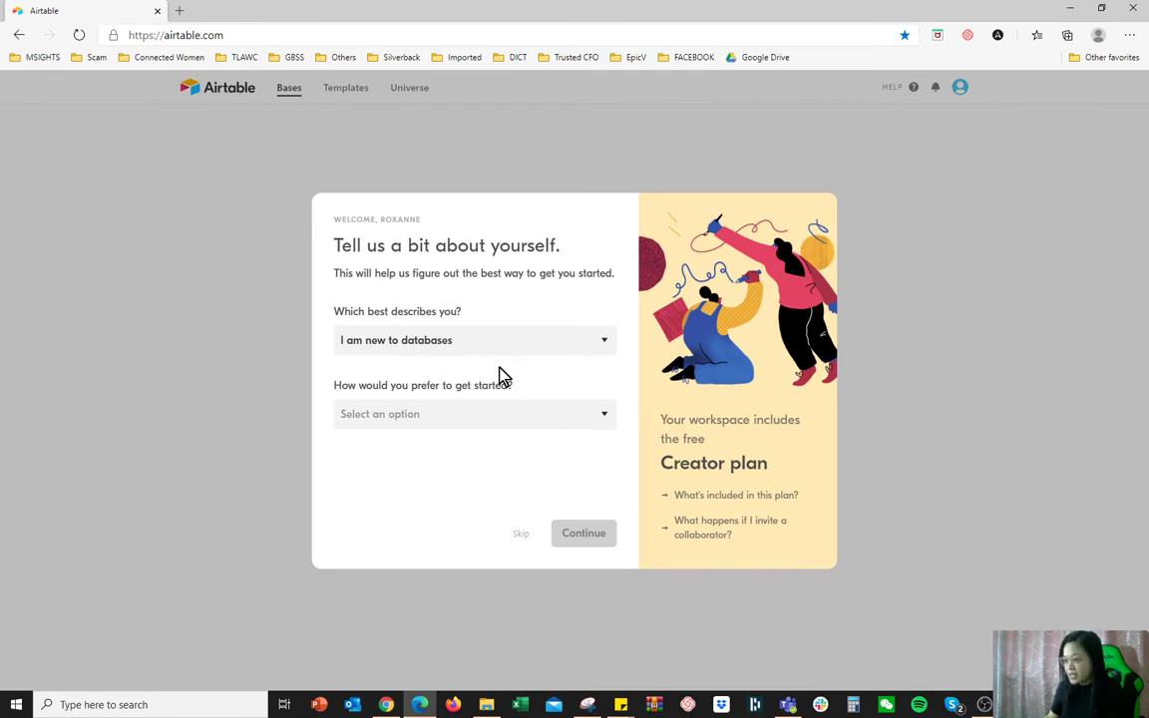
left_click(451, 417)
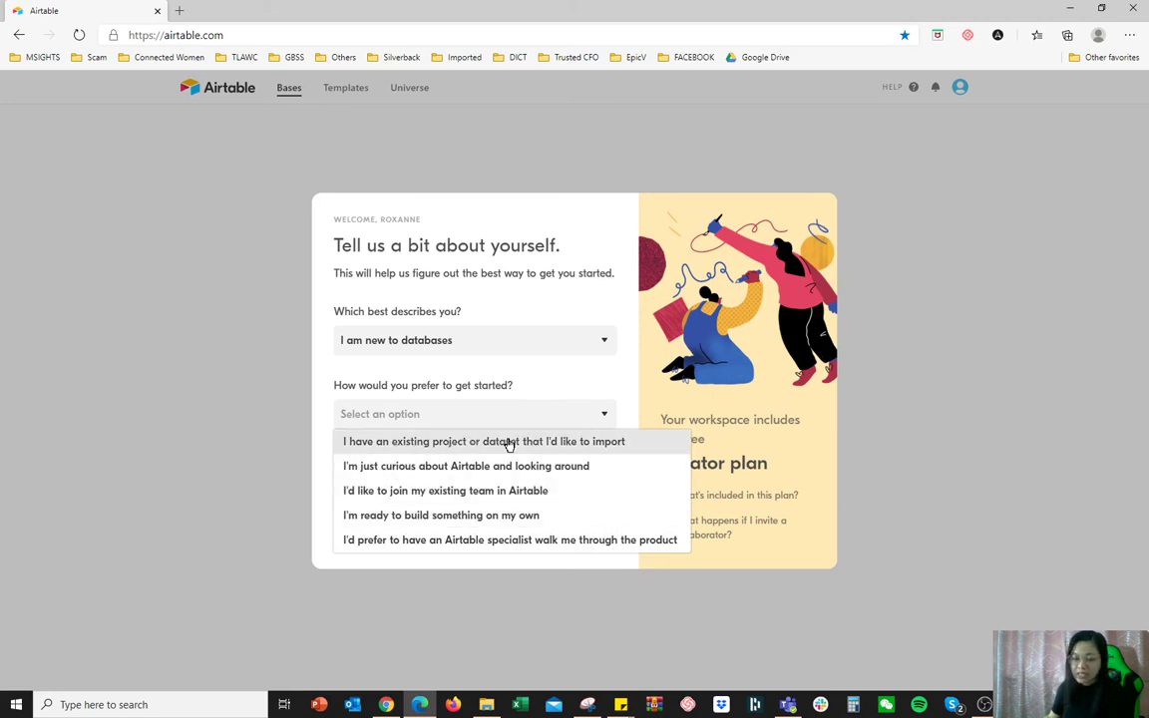
left_click(549, 443)
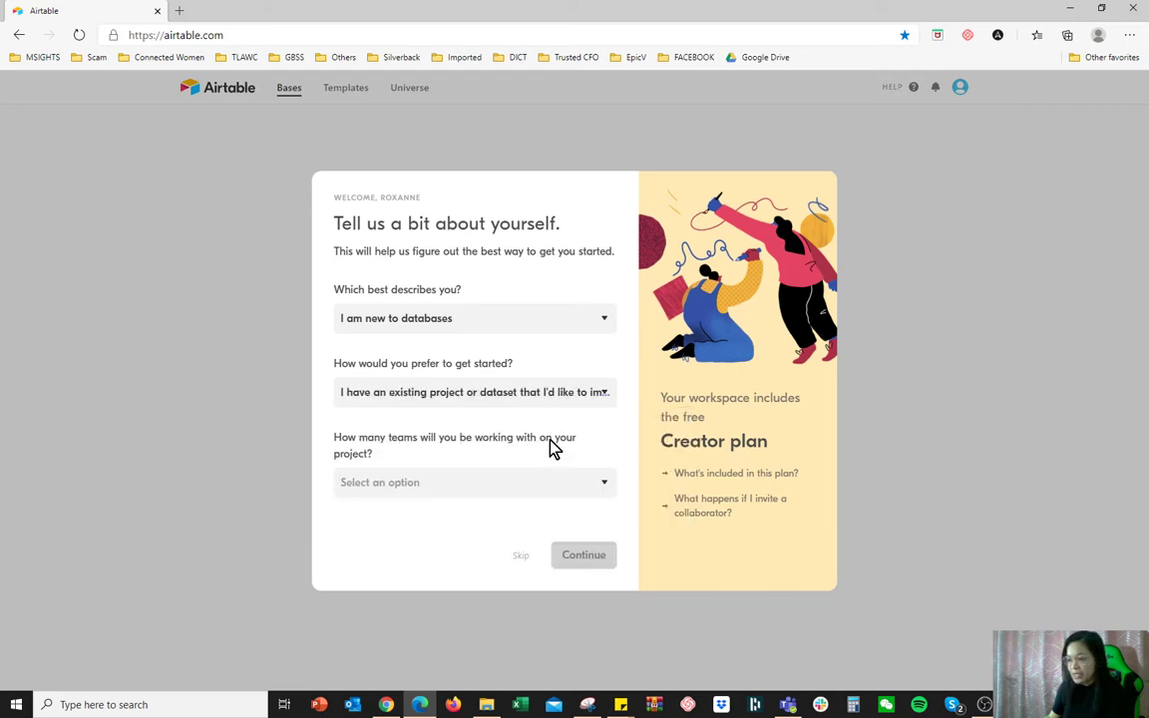
- Set the number of teams to "Just me" and the intended use to "Manage a marketing or content calendar", and submit the questionnaire
left_click(430, 487)
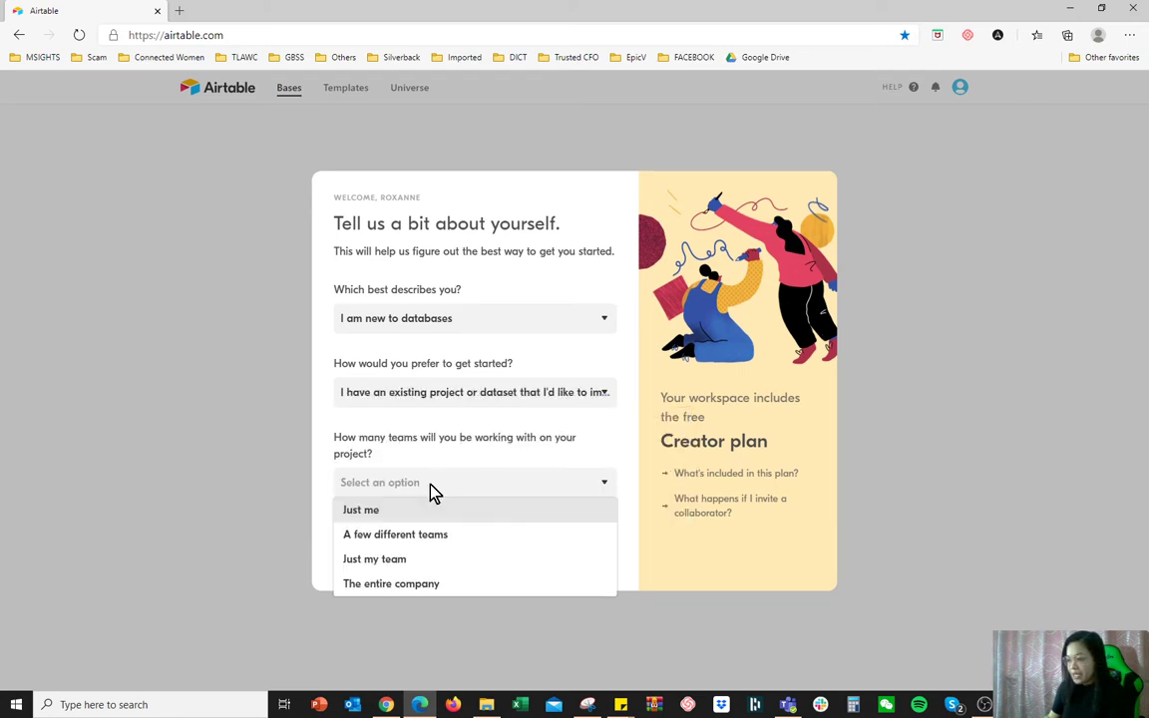
left_click(361, 512)
left_click(475, 521)
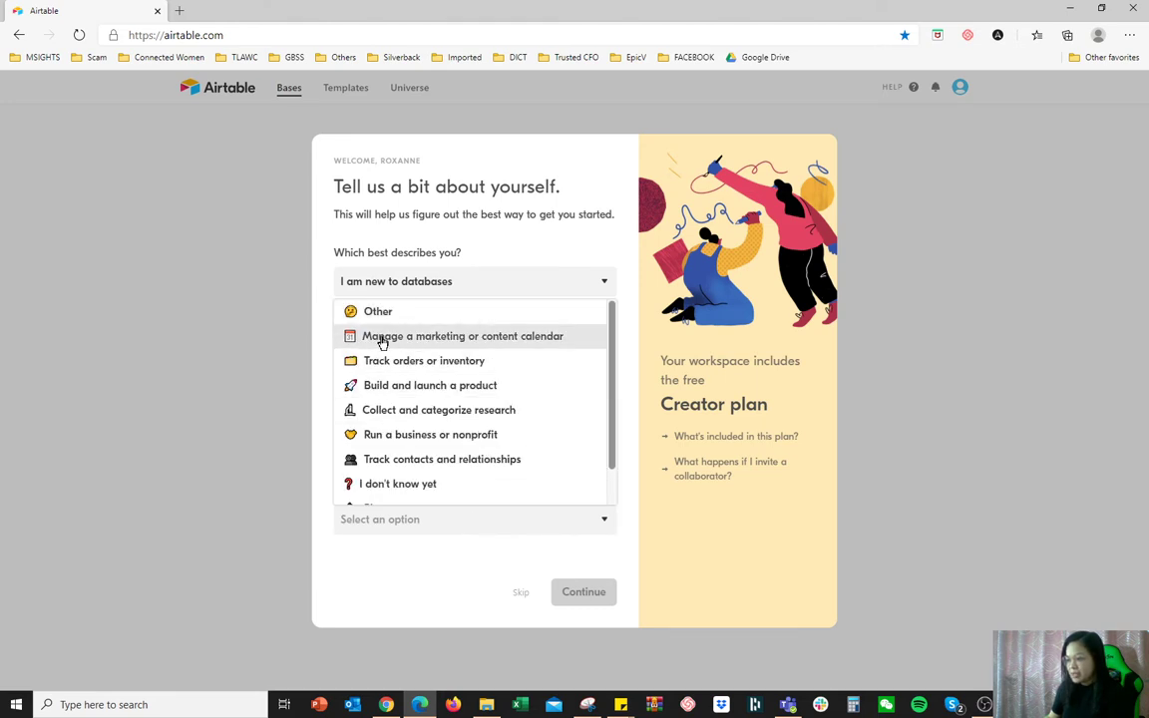
left_click(545, 341)
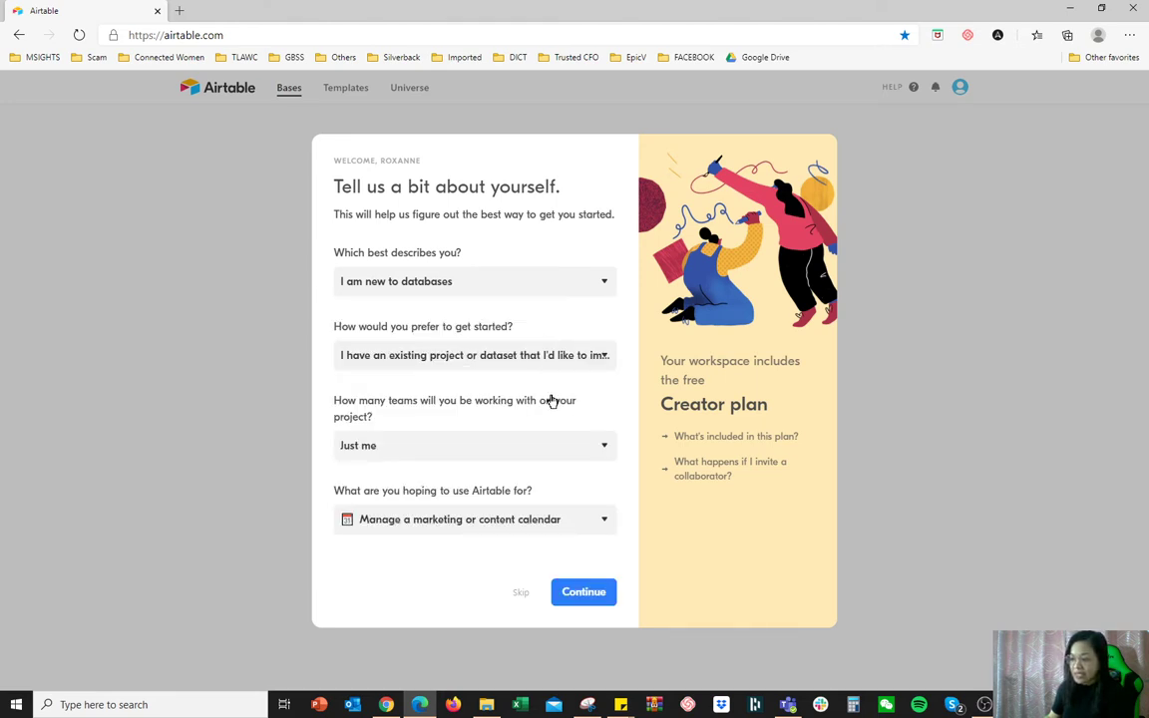
left_click(590, 593)
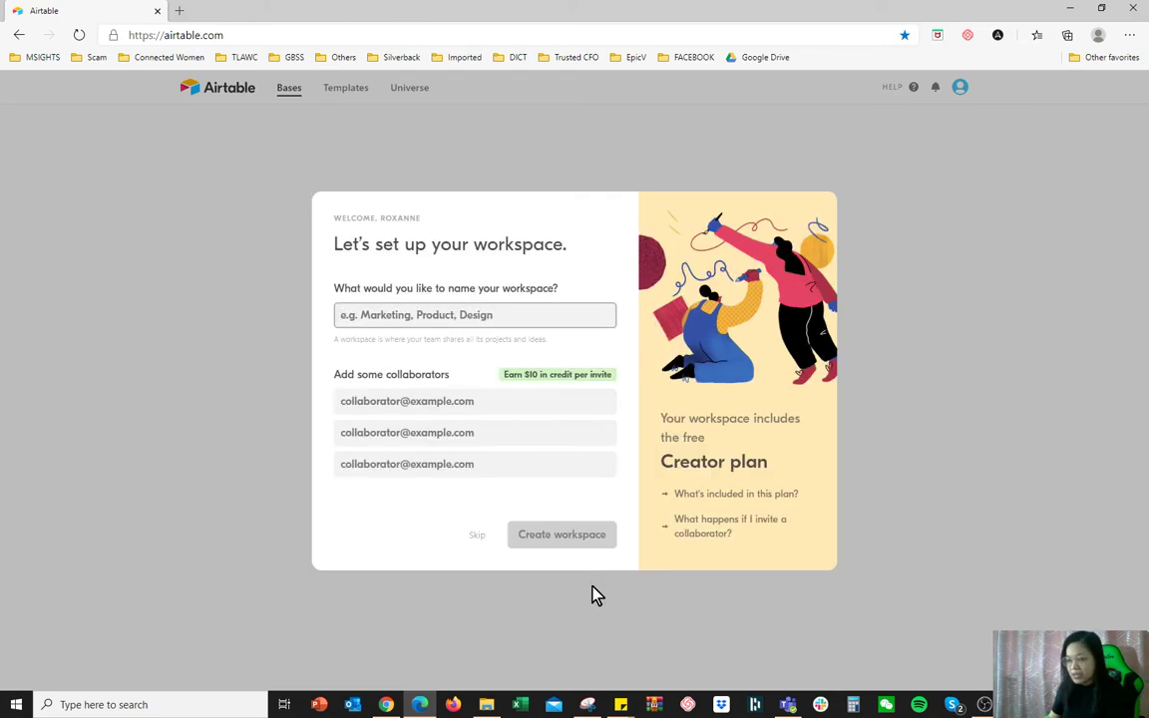
- Create a workspace named "VA Tools Training" without adding any collaborators
left_click(399, 316)
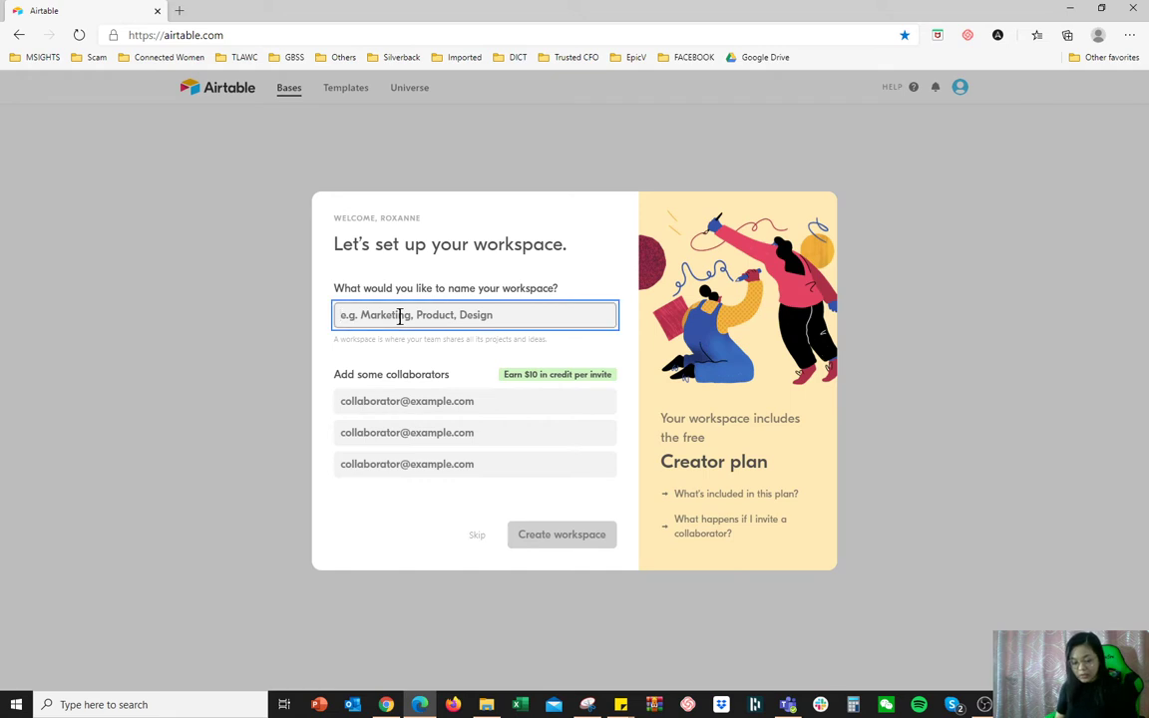
type("VA Tools Training")
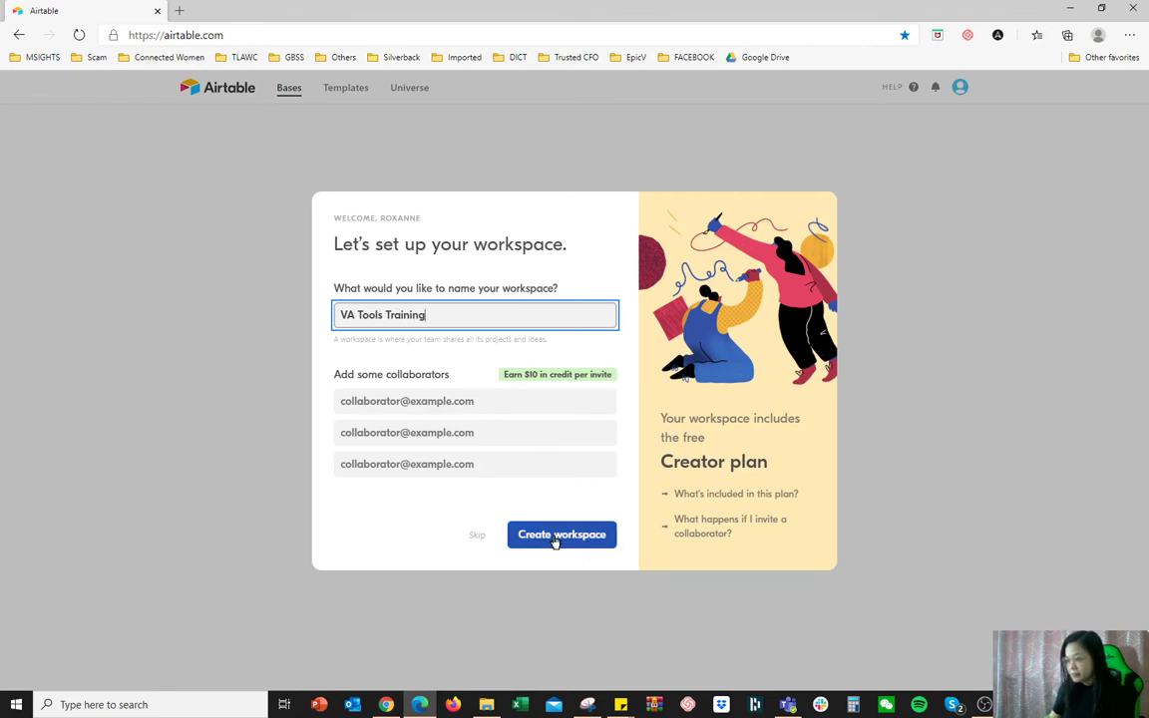
left_click(554, 537)
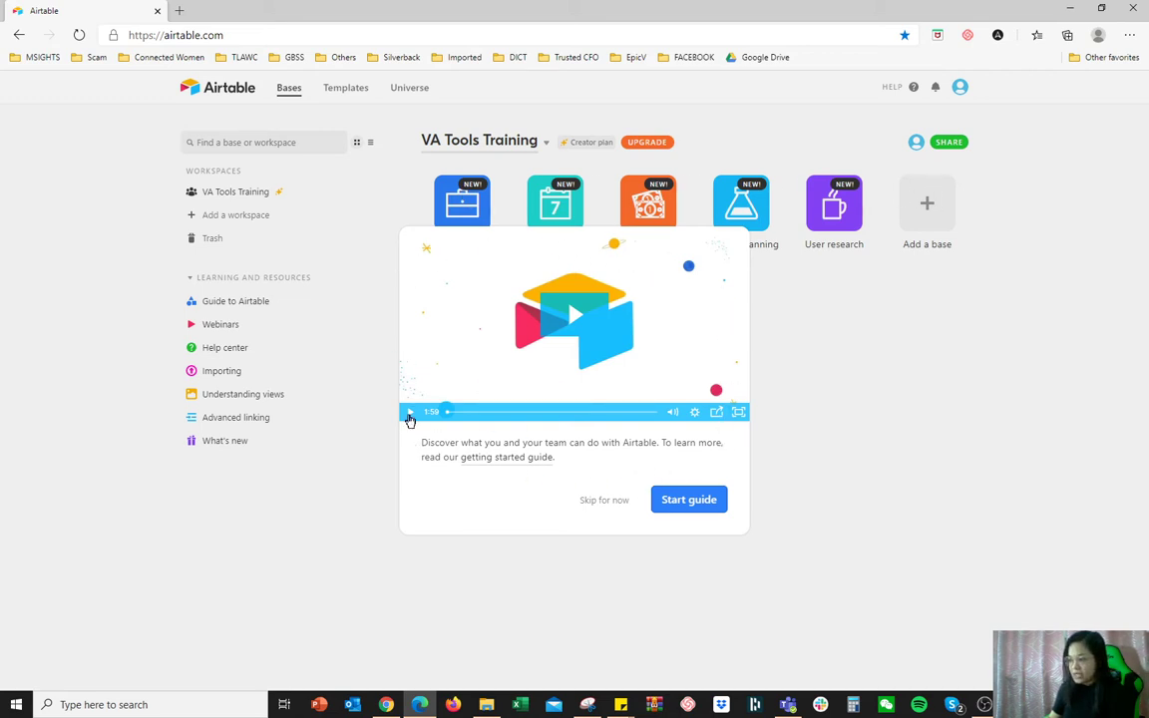
- Watch the introductory Airtable video and start the getting-started guide
left_click(410, 419)
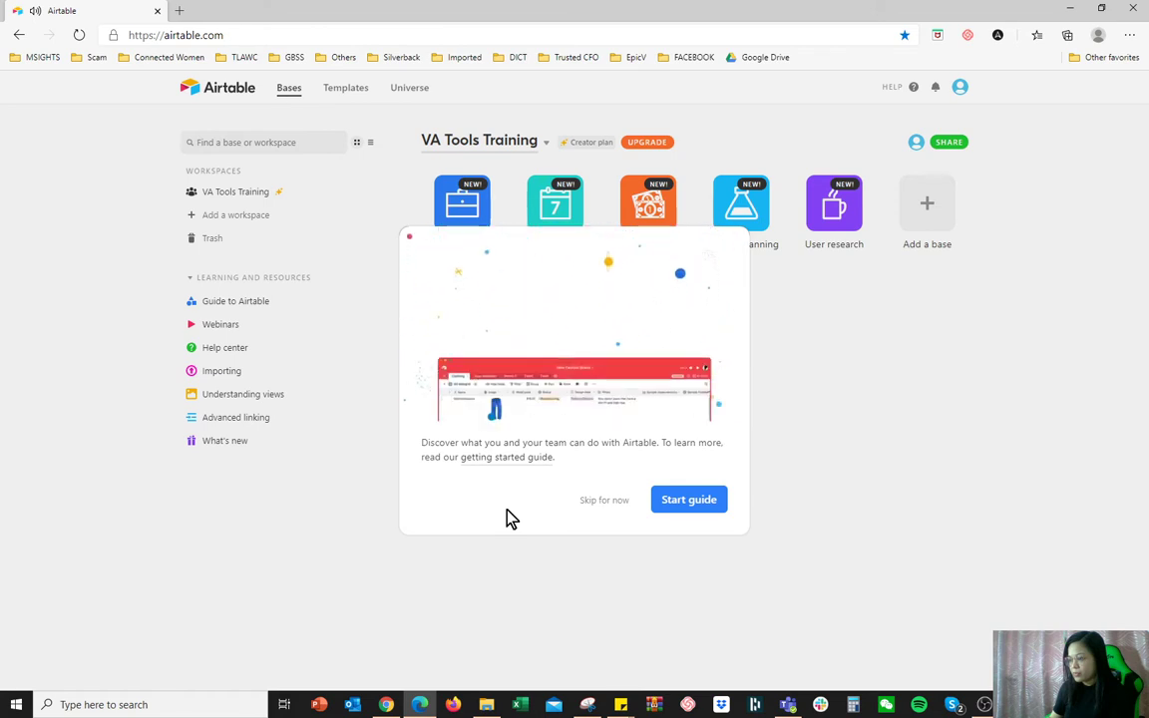
mouse_move(708, 367)
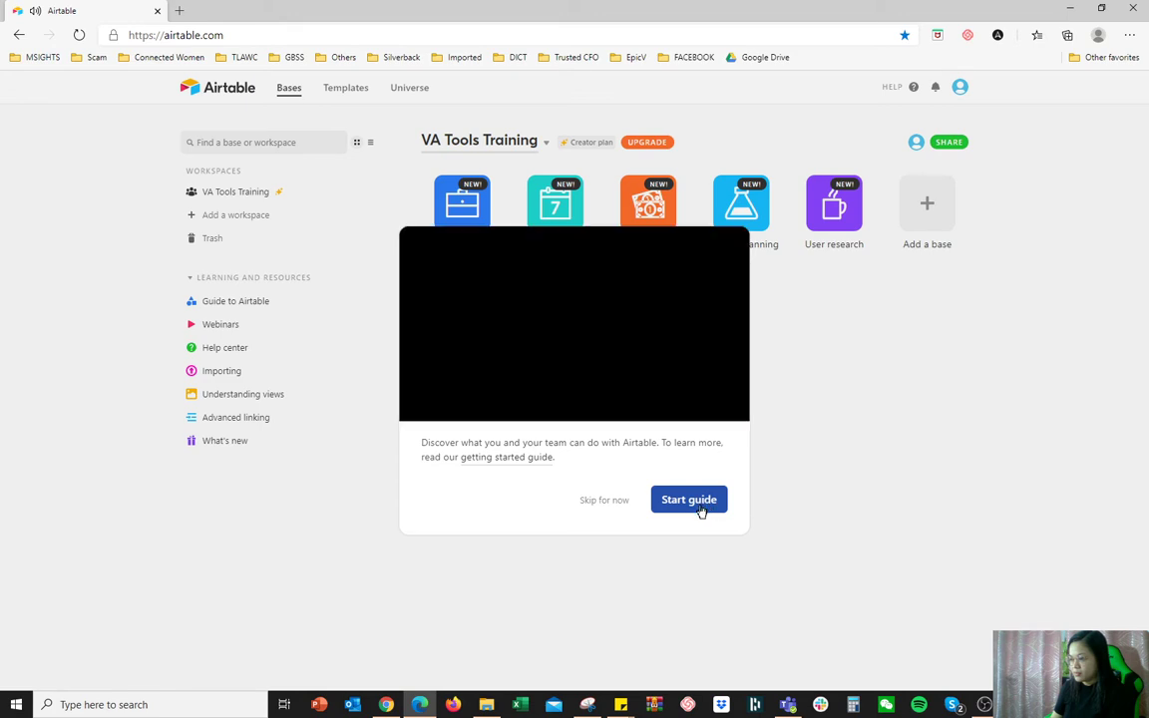
left_click(700, 506)
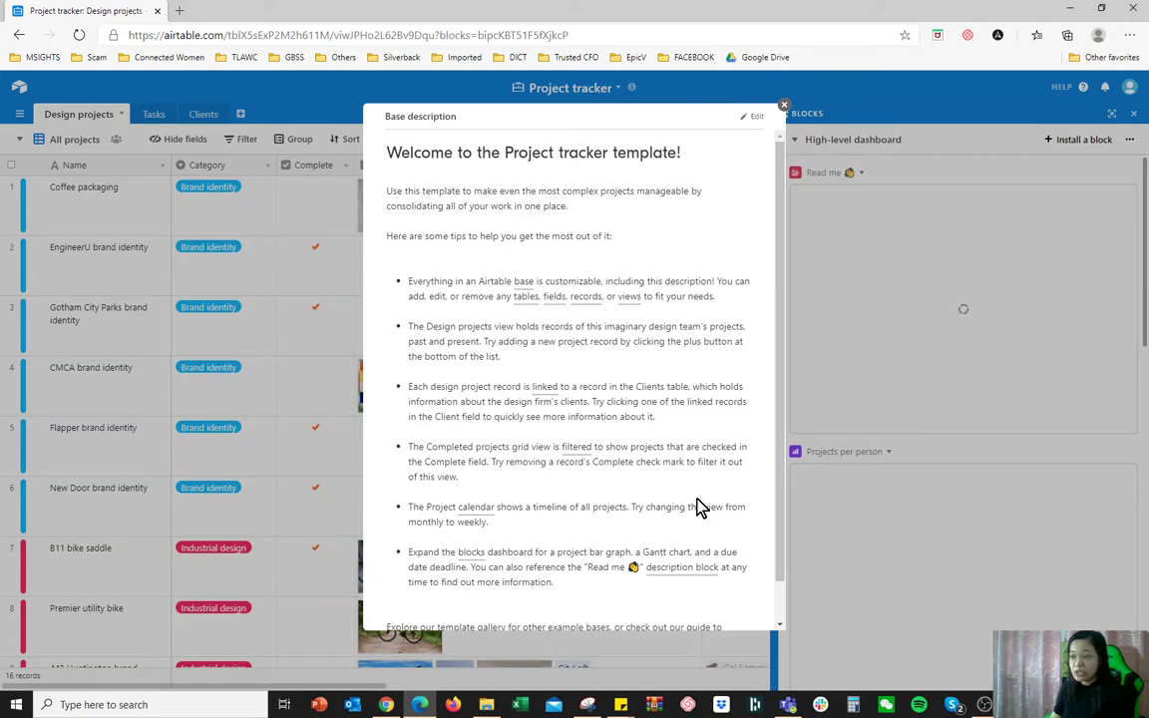
- Read through the Project tracker template's base description and close it
scroll(618, 516, "down", 1)
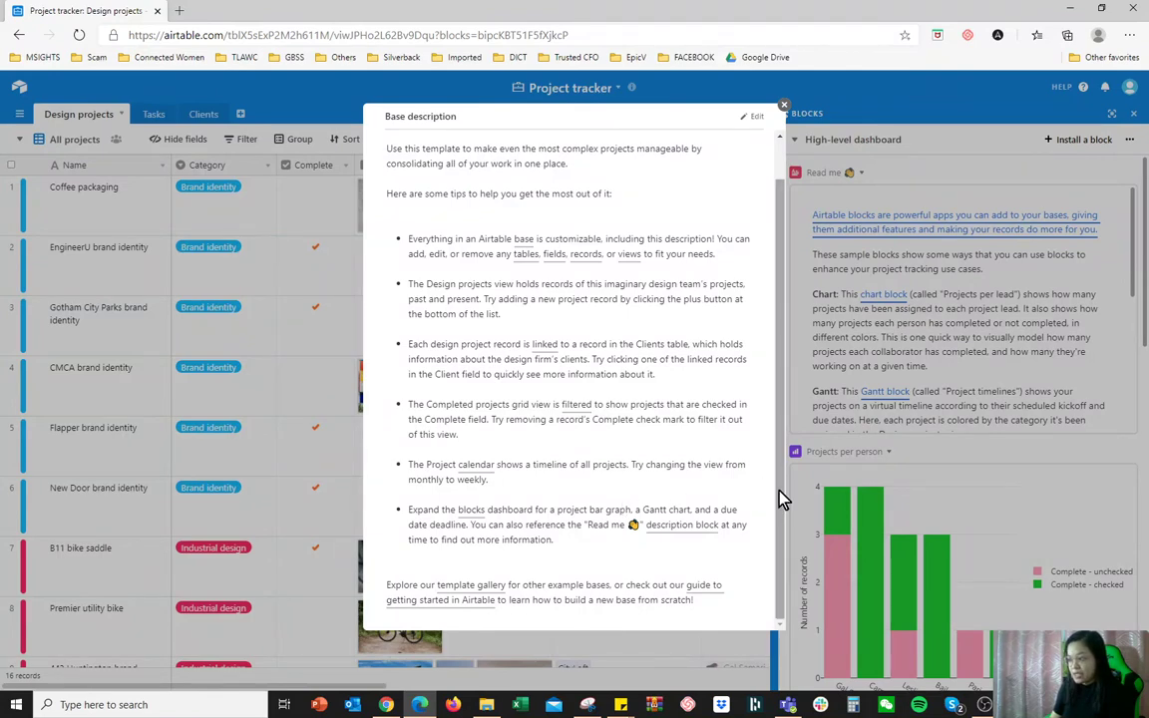
scroll(775, 444, "up", 2)
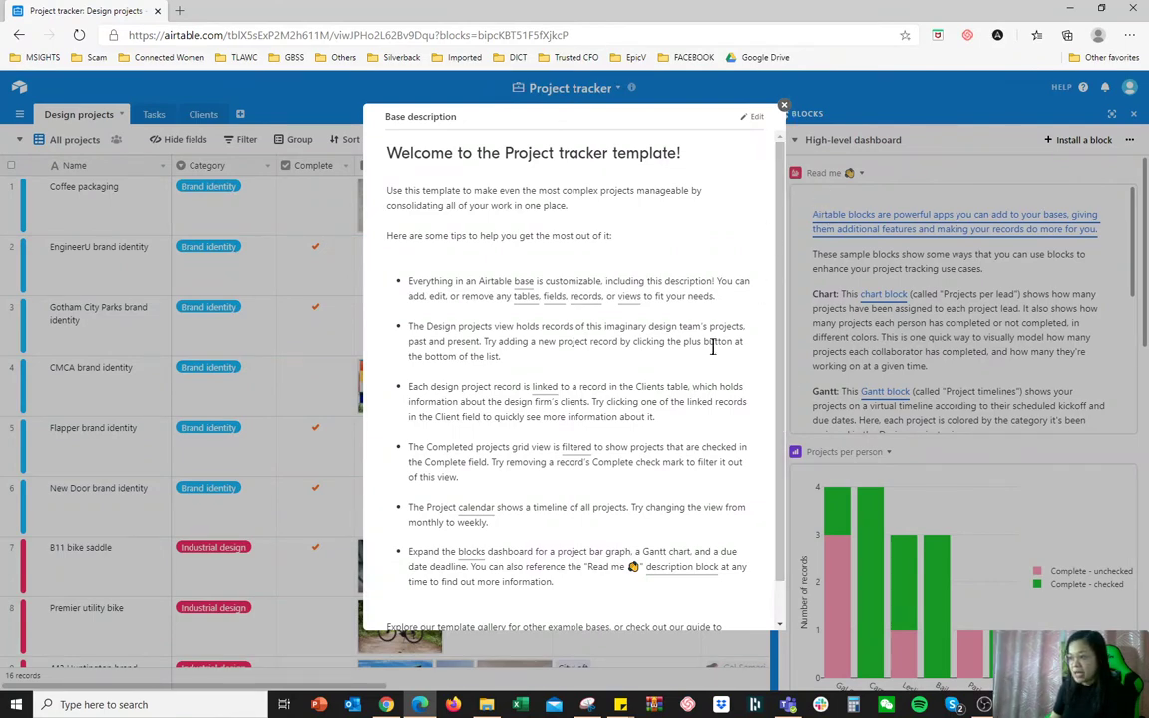
scroll(706, 105, "down", 1)
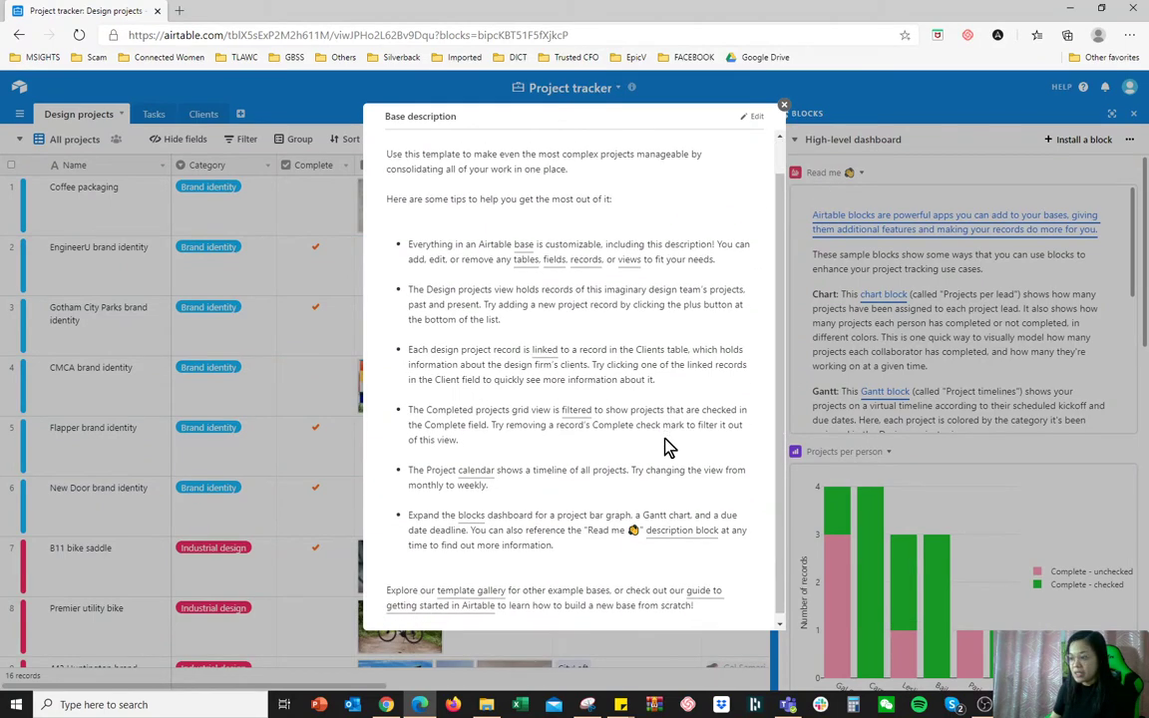
left_click(783, 105)
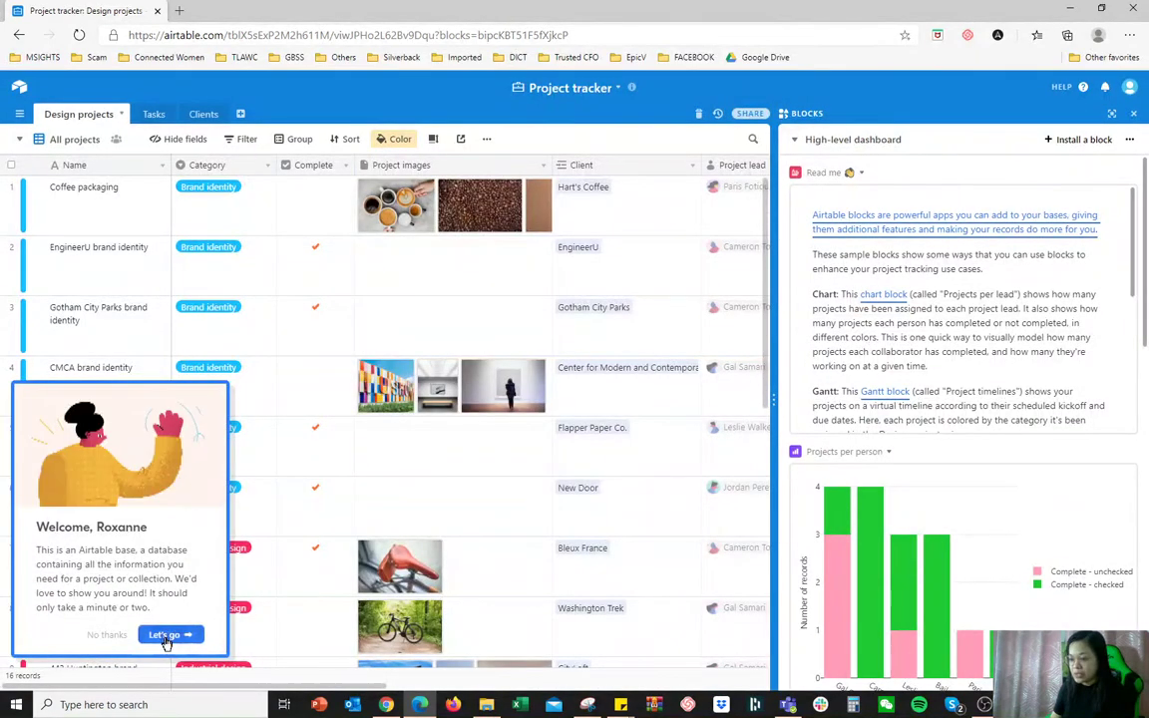
- Go through the whole guided tour of the base, from expanding a record to collaborating and sharing, and finish it
left_click(171, 635)
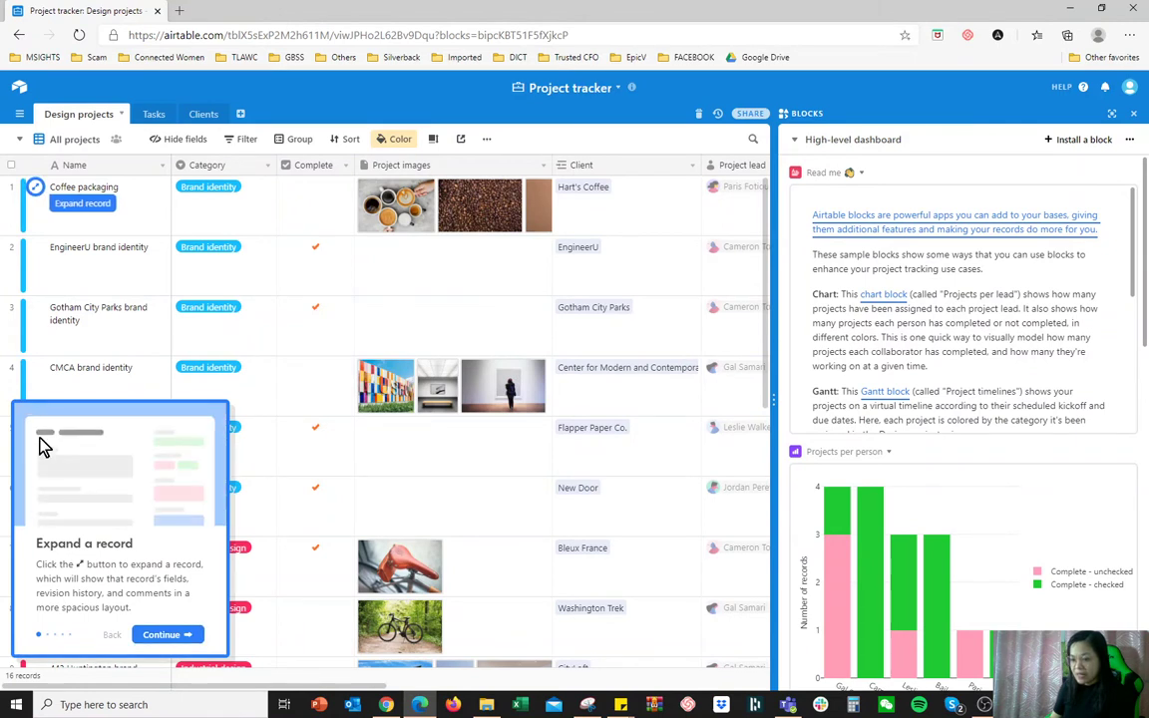
left_click(171, 636)
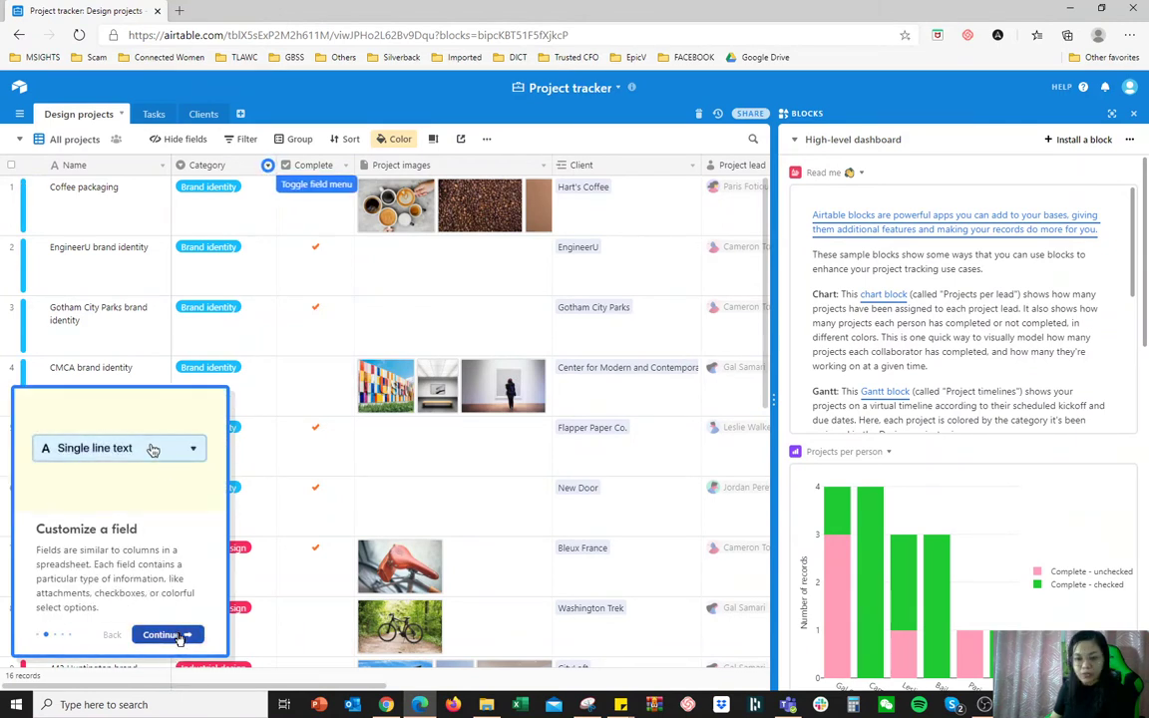
left_click(180, 637)
left_click(179, 636)
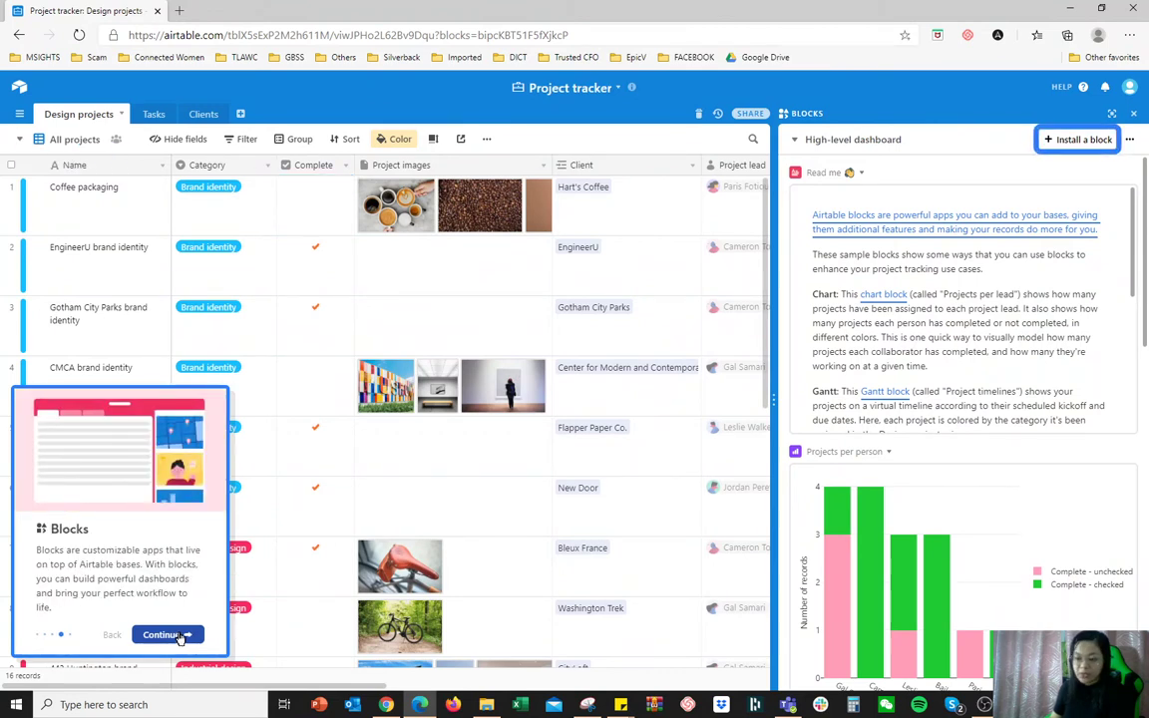
left_click(180, 636)
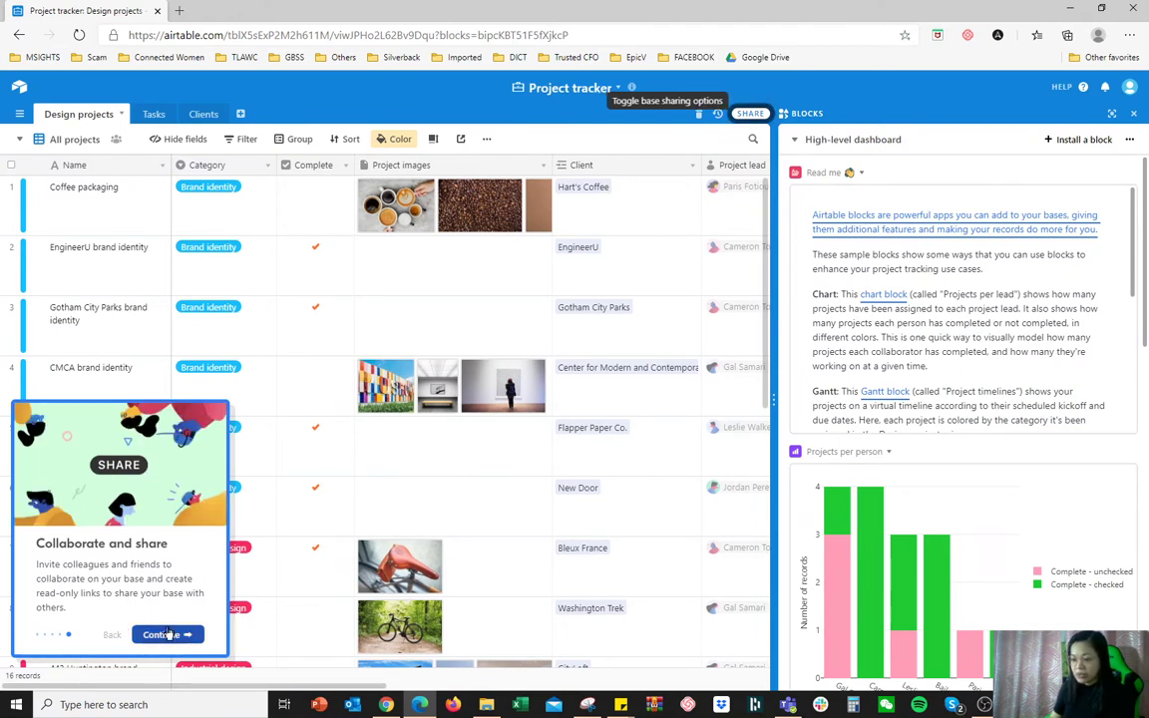
left_click(176, 635)
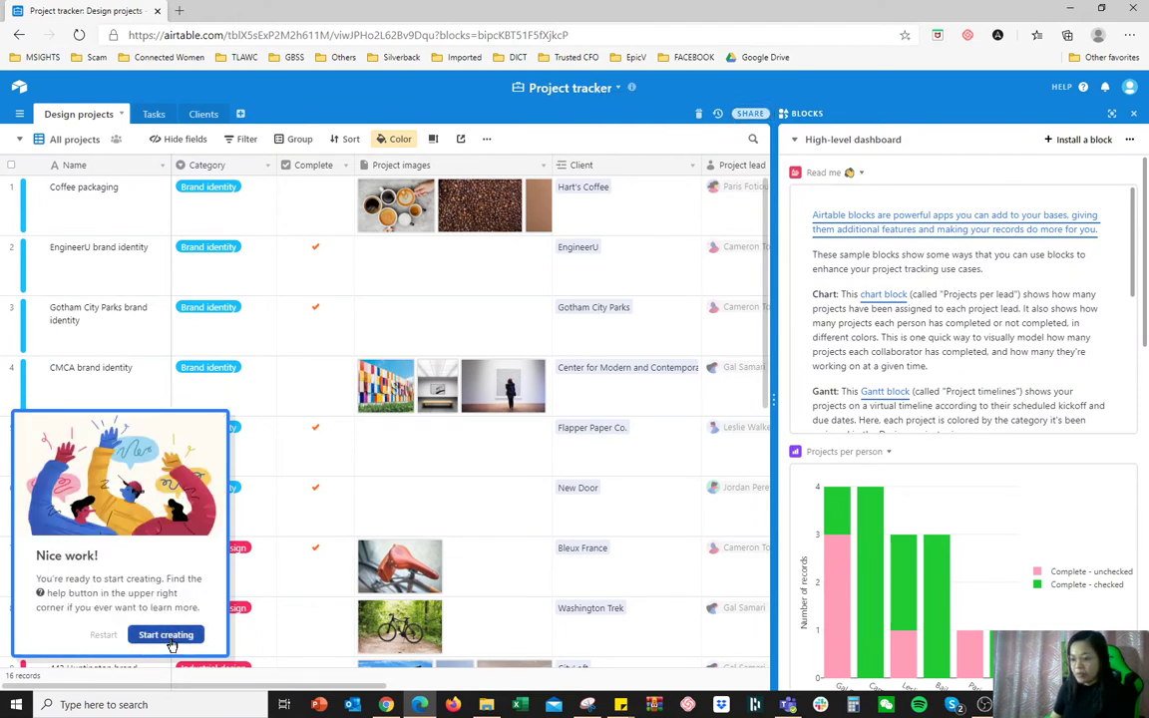
left_click(165, 634)
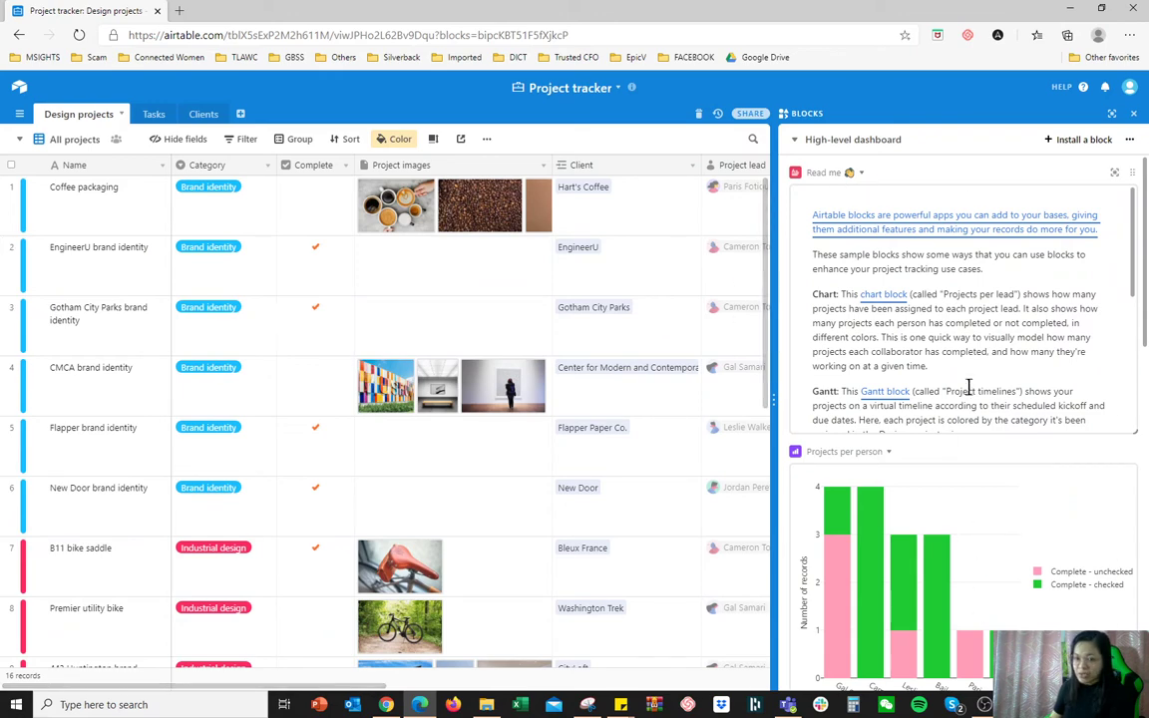
- Review the blocks in the High-level dashboard down to the projects in progress and hide the blocks area
scroll(978, 375, "down", 1)
scroll(977, 375, "down", 5)
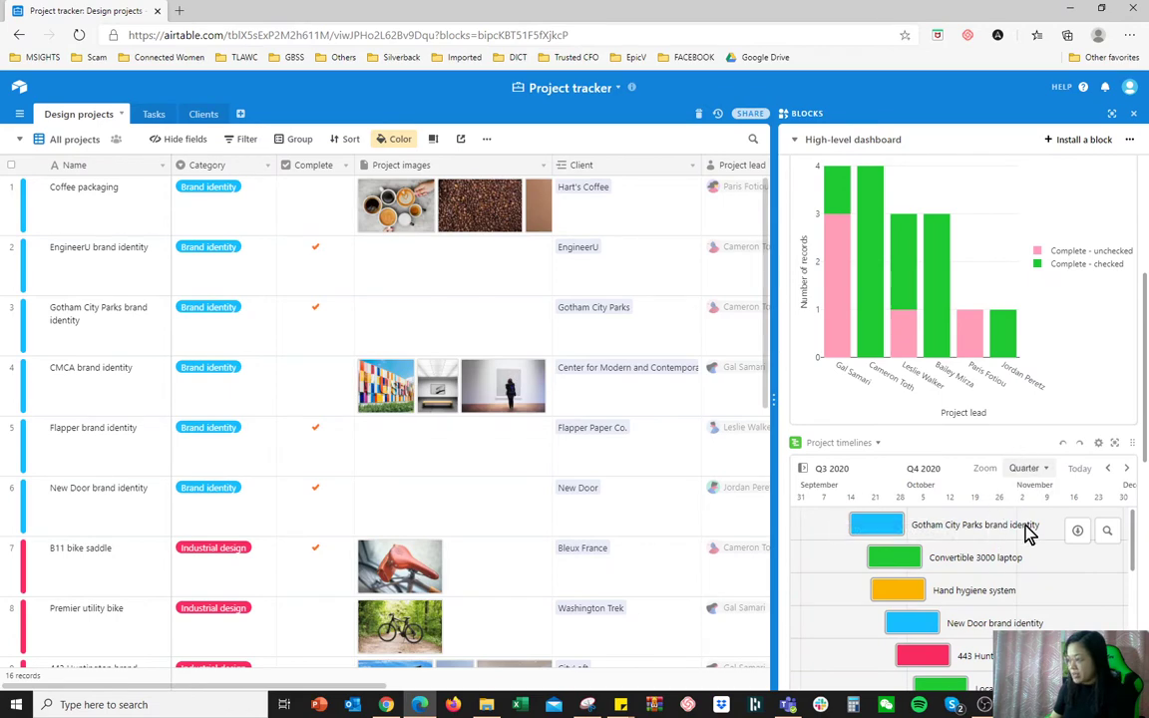
scroll(1027, 531, "down", 5)
scroll(1028, 539, "down", 3)
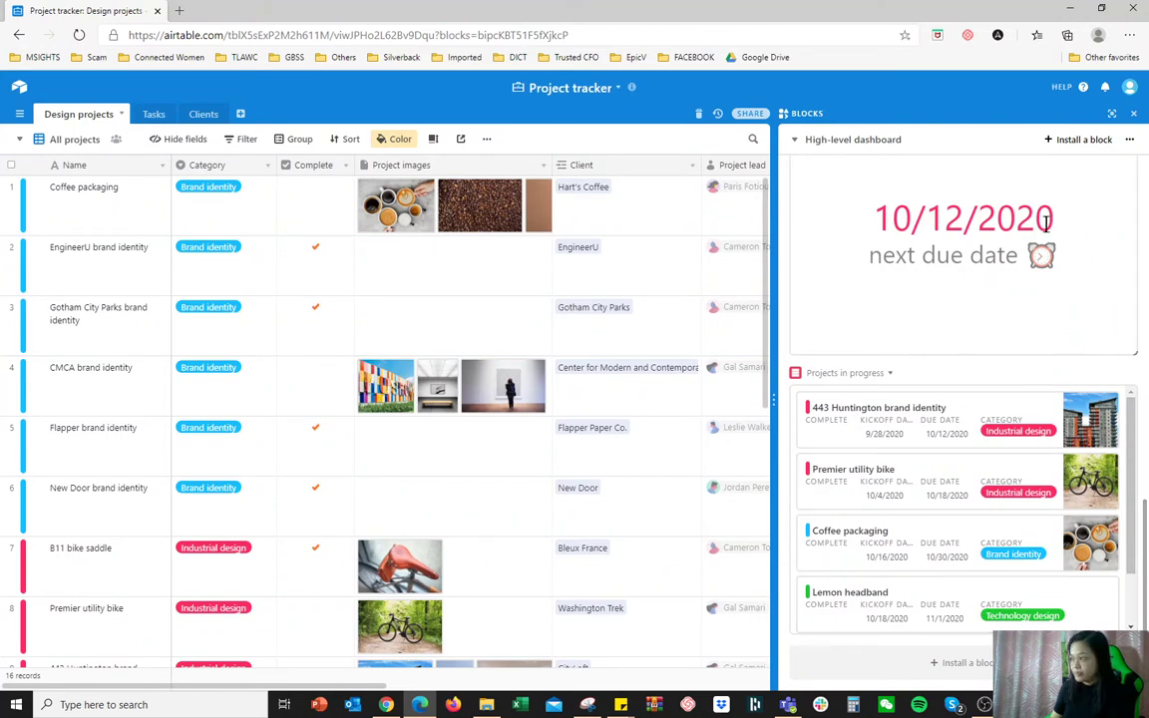
left_click(1133, 116)
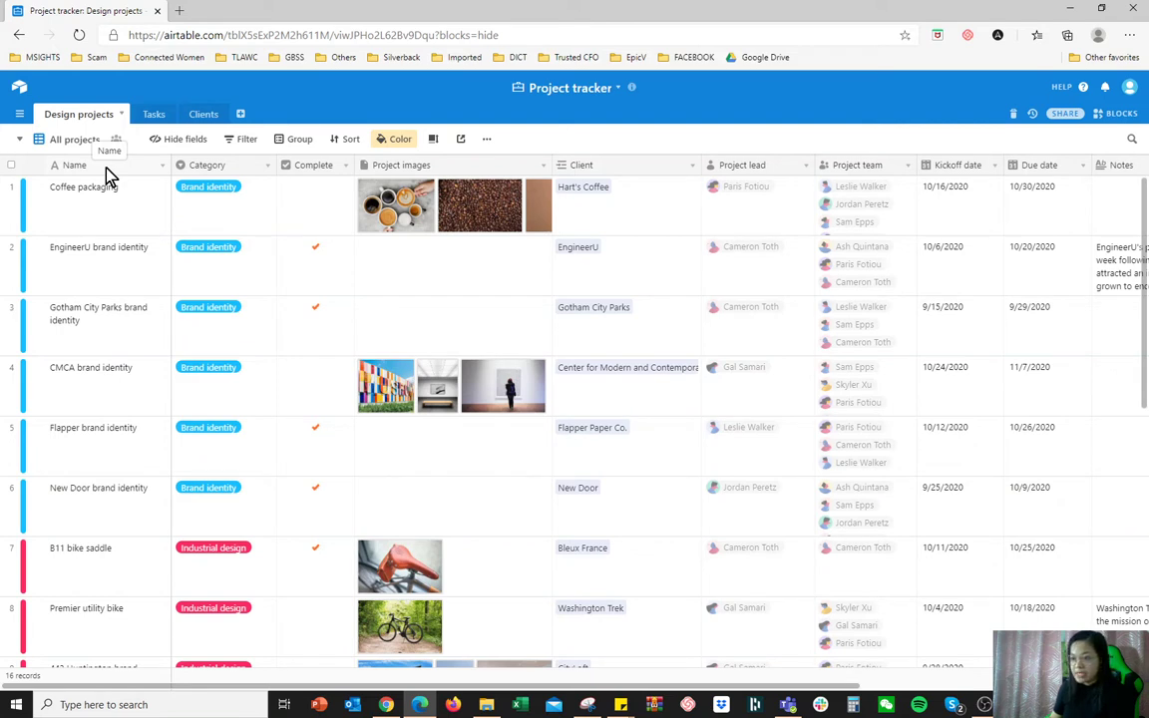
- Open the Name field's settings, preview the Long text type among the field types and read the primary-field note
left_click(240, 165)
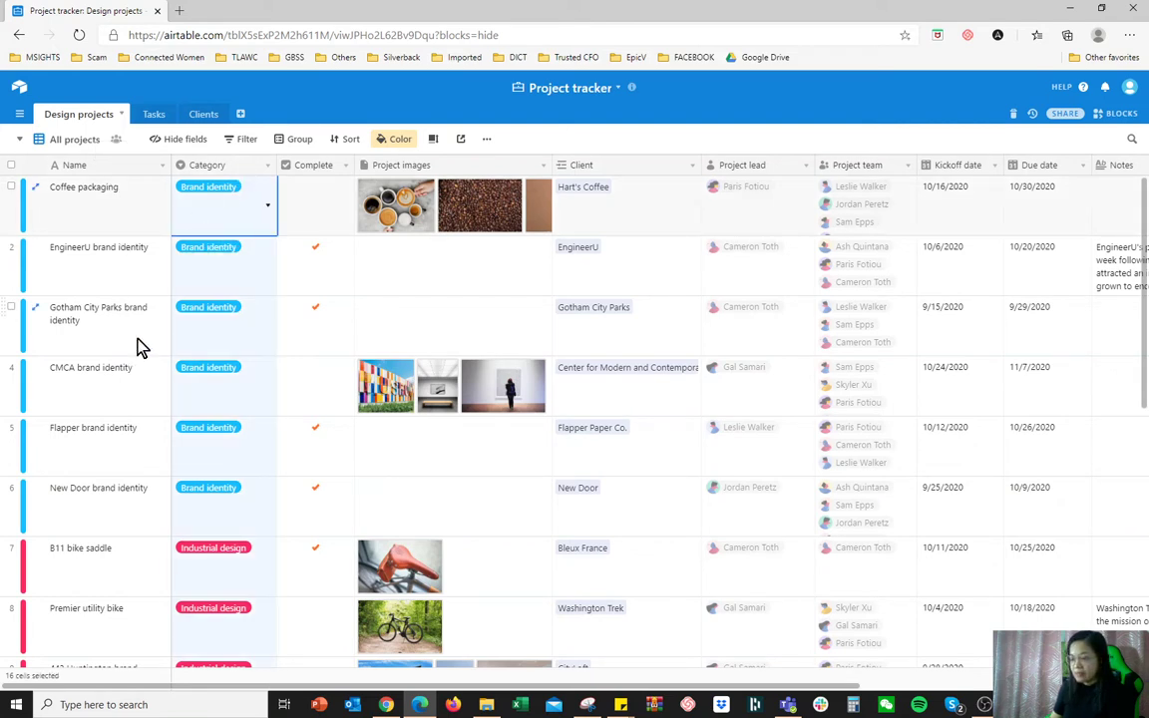
left_click(100, 164)
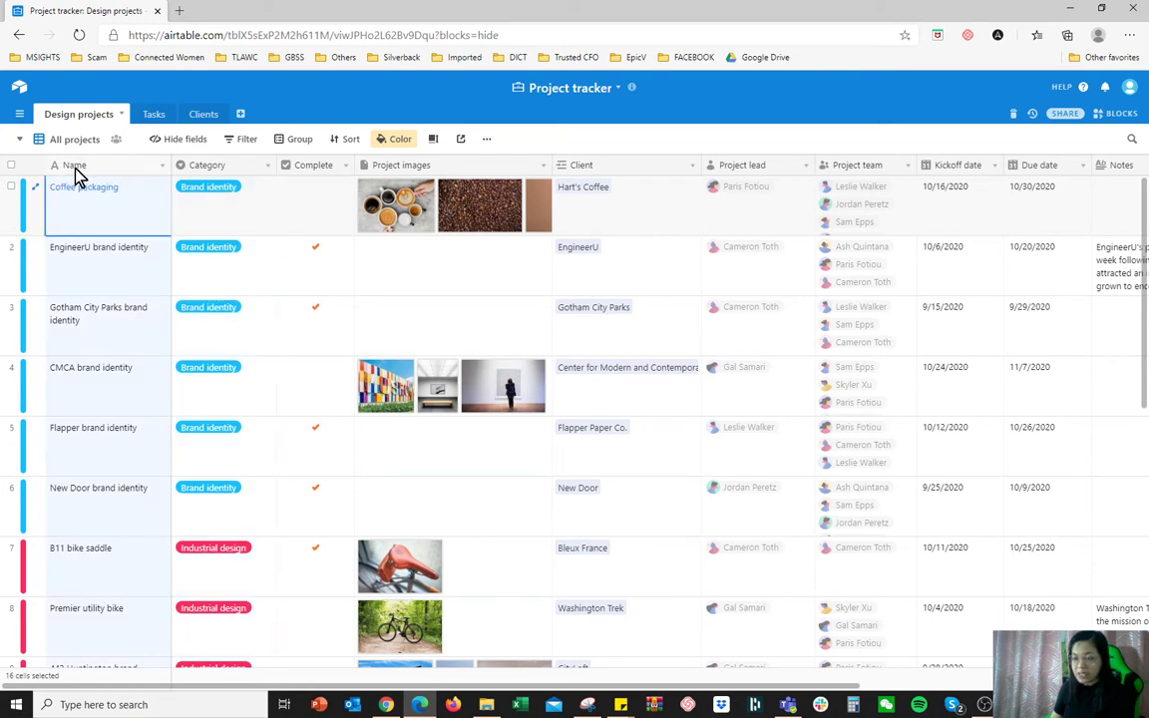
double_click(113, 167)
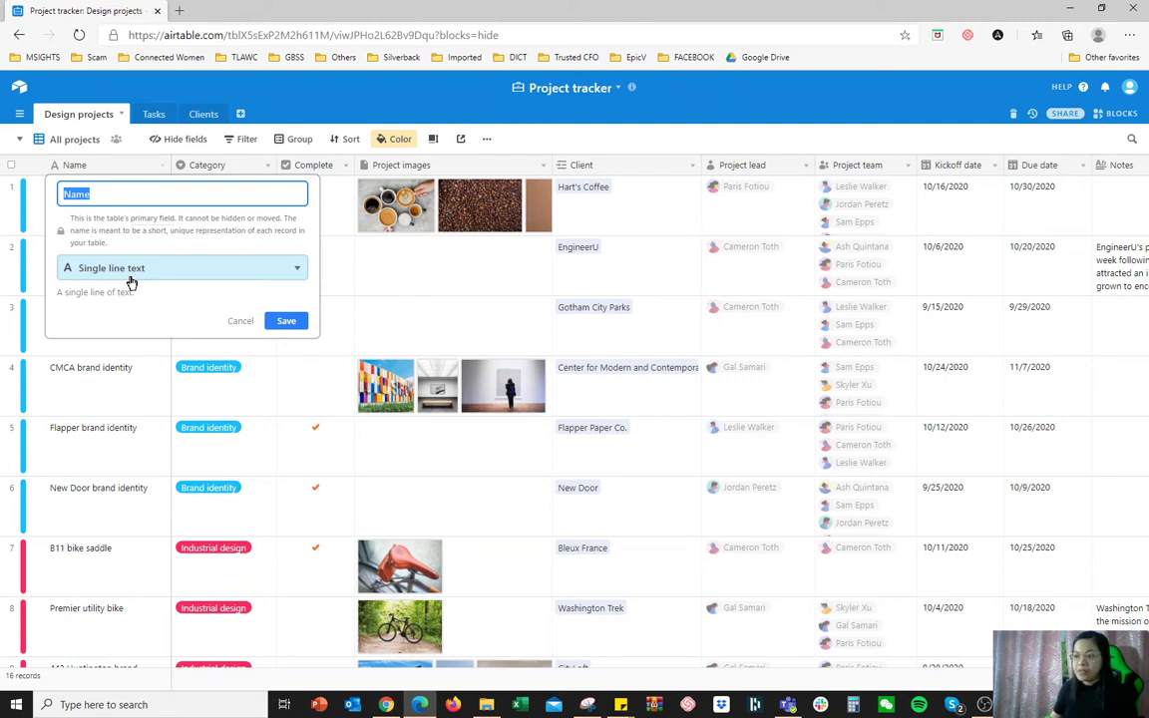
left_click(130, 276)
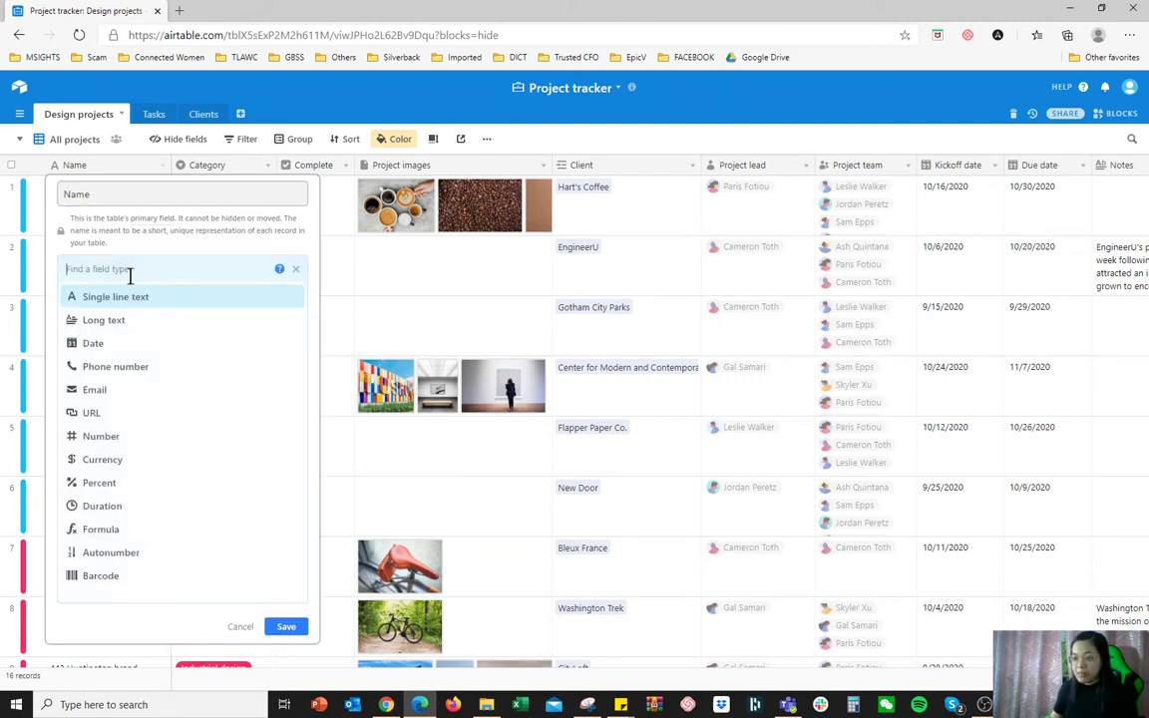
left_click(105, 325)
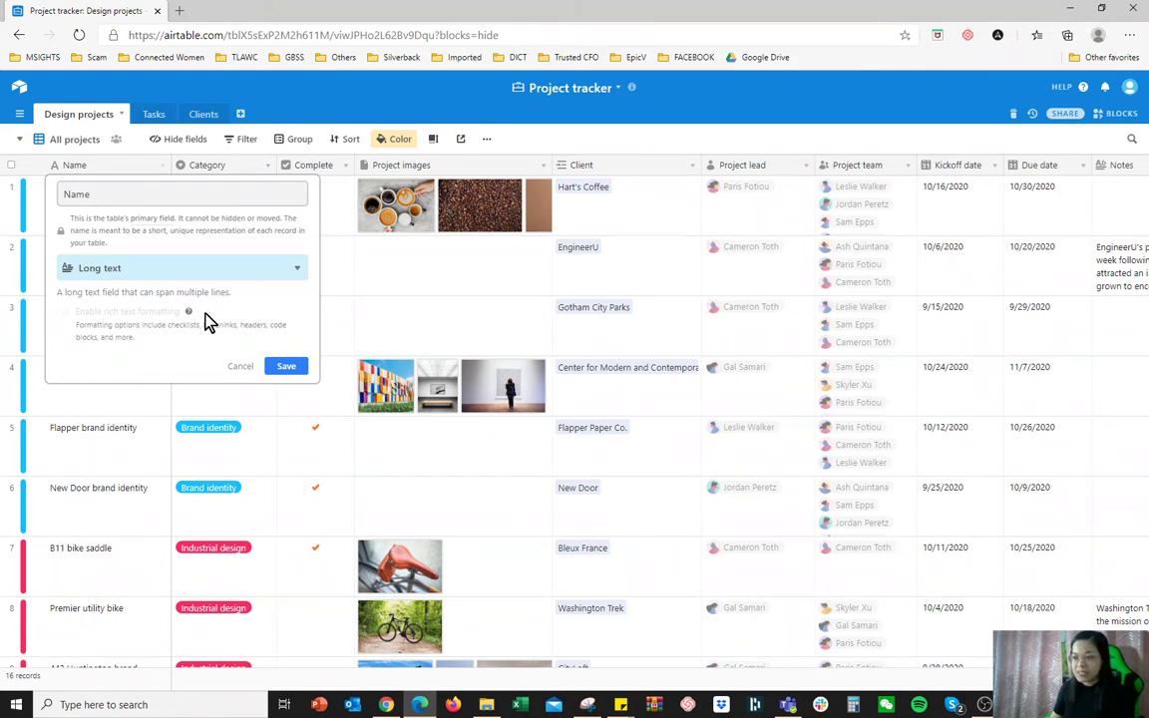
left_click(105, 278)
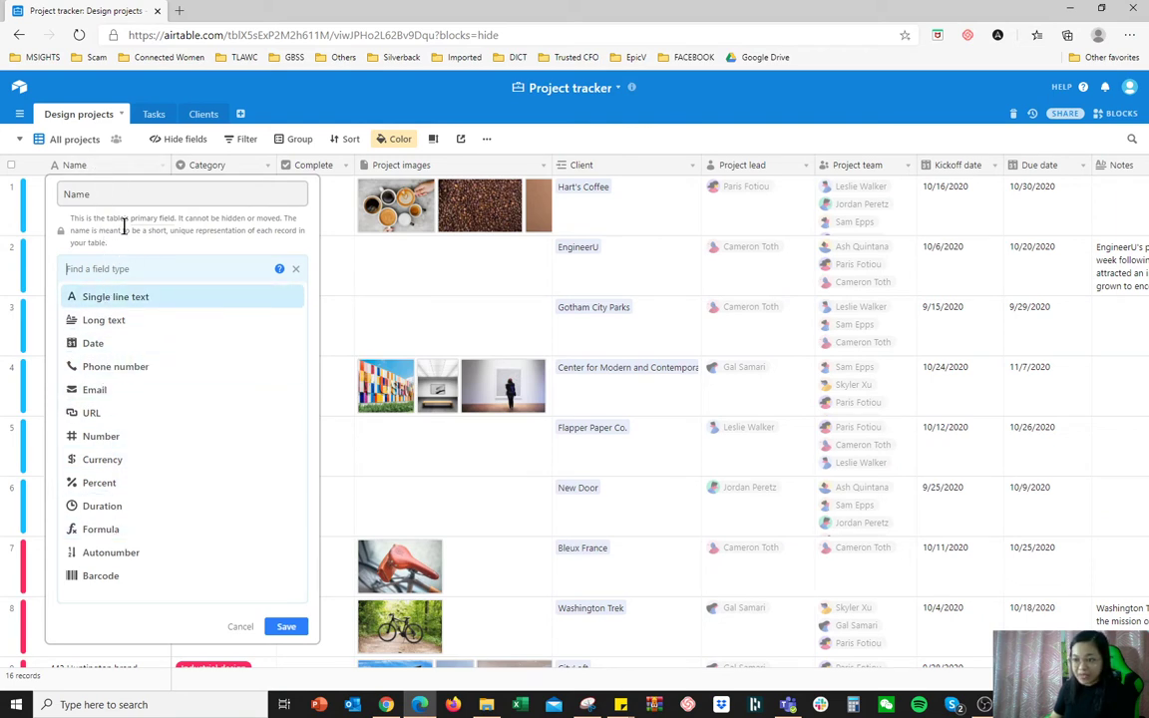
left_click_drag(189, 220, 277, 249)
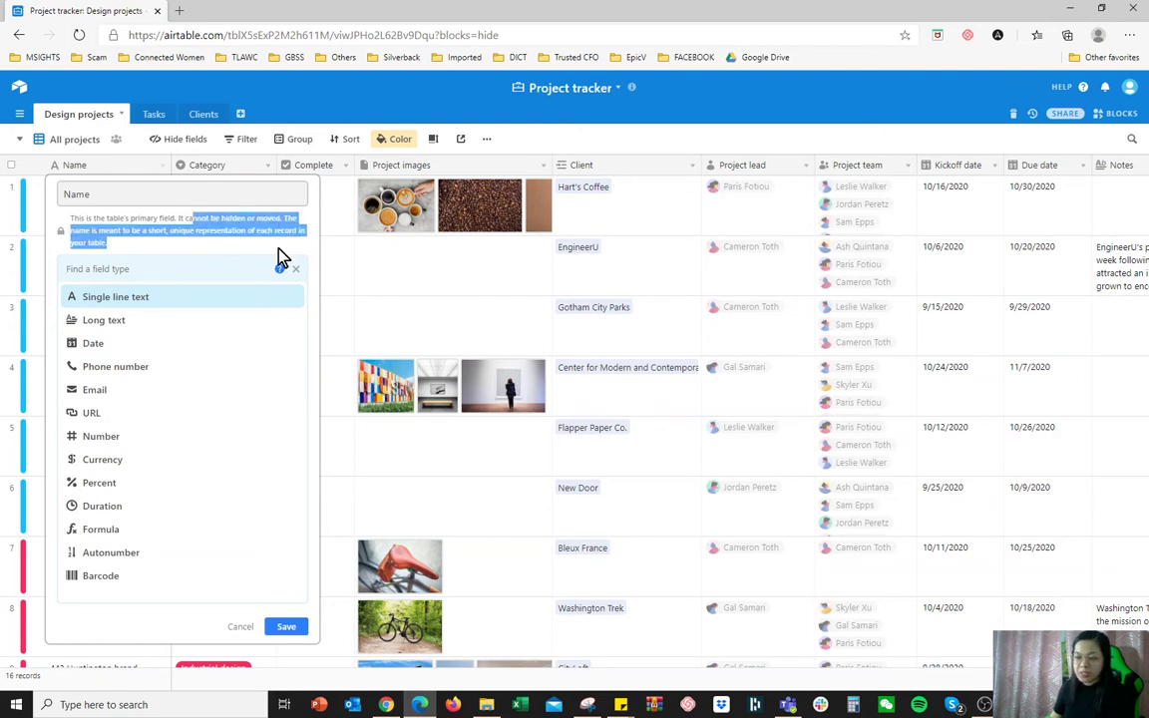
- Try the Long text type for the Name field again, set it back to Single line text and save the field
key("Down")
key("Return")
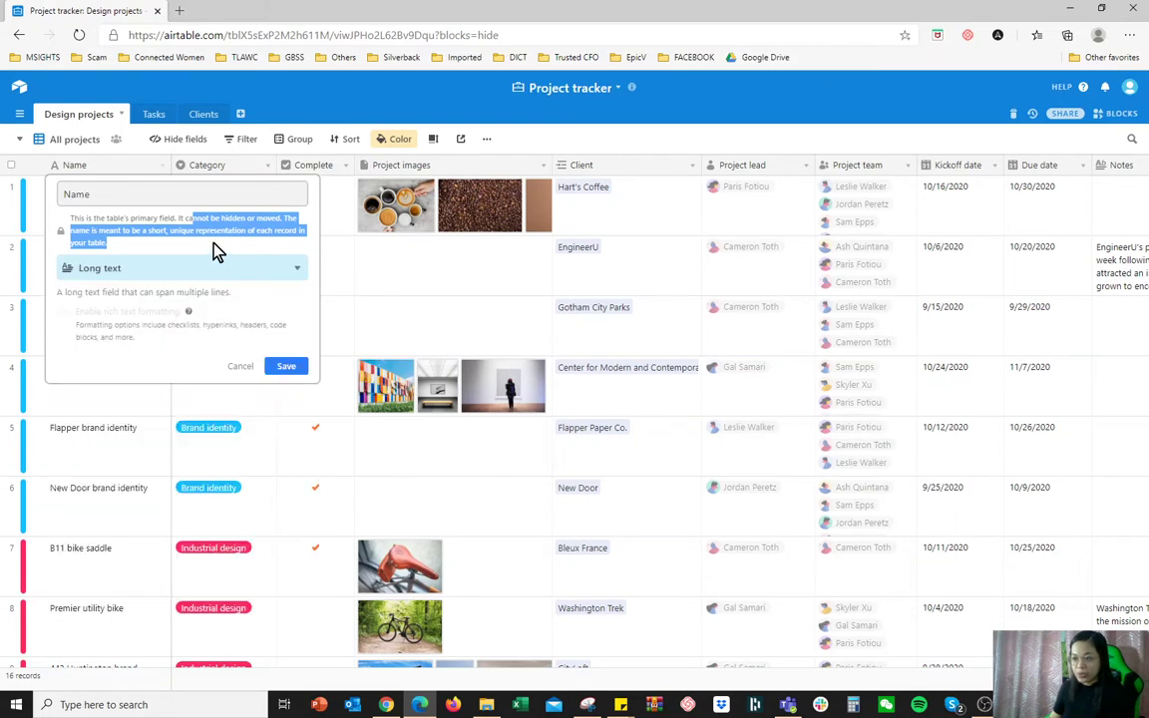
left_click(184, 268)
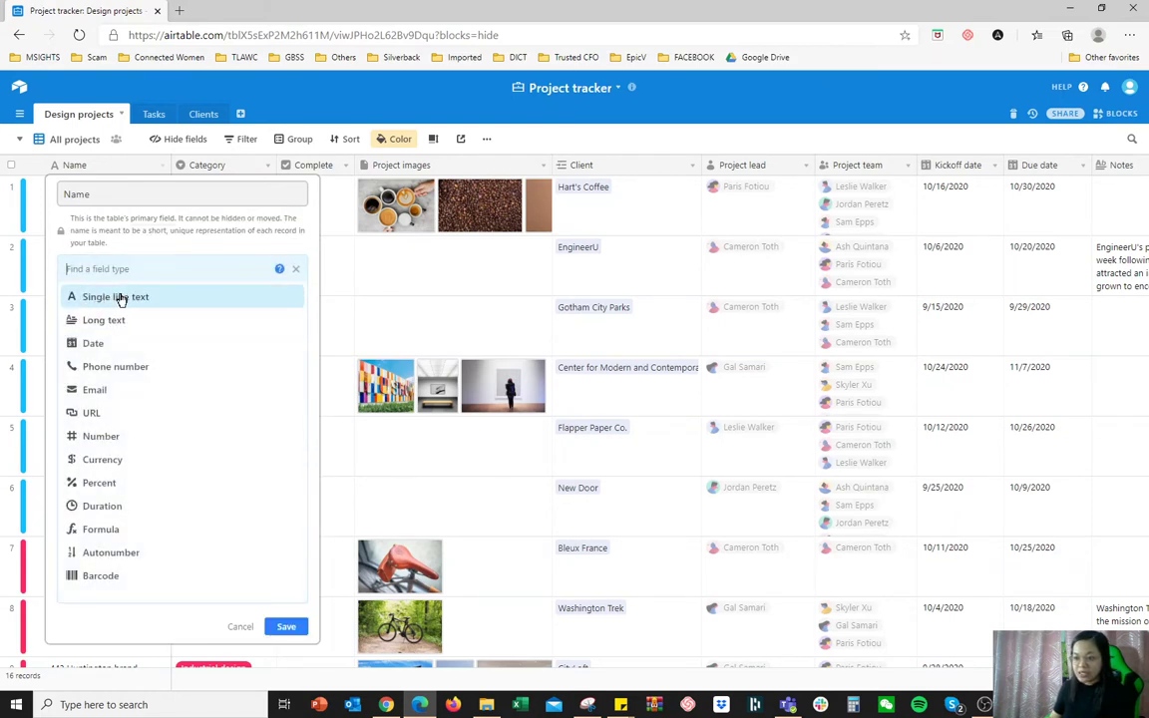
left_click(119, 296)
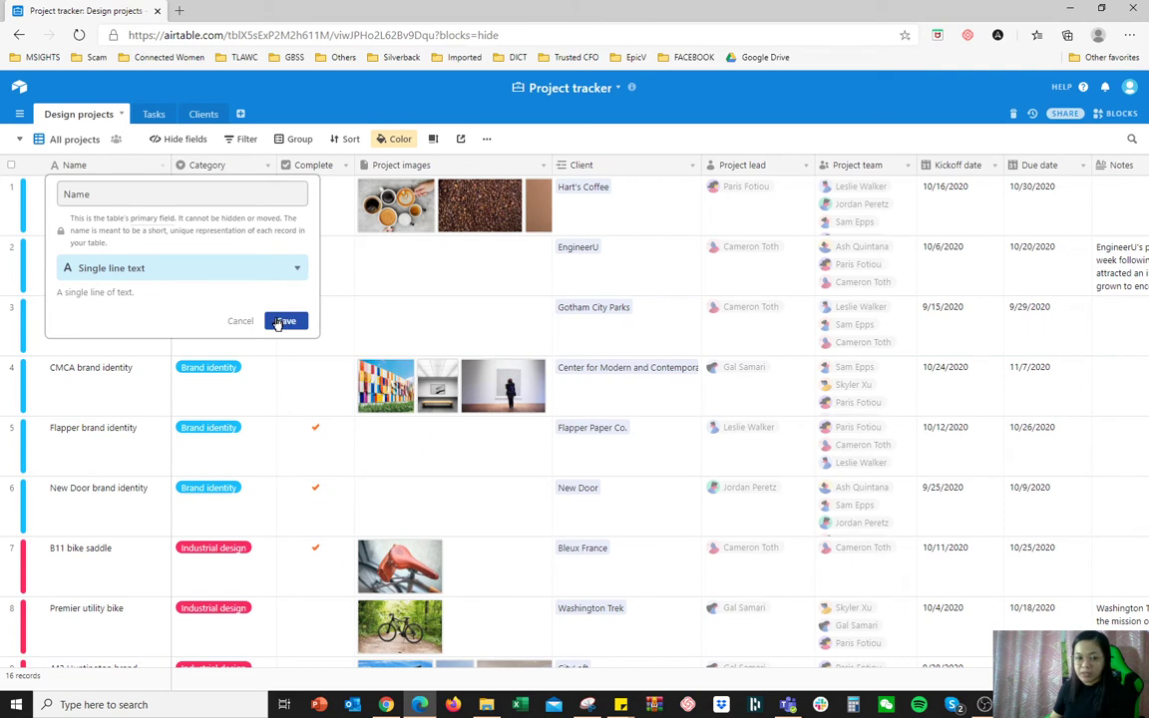
left_click(279, 322)
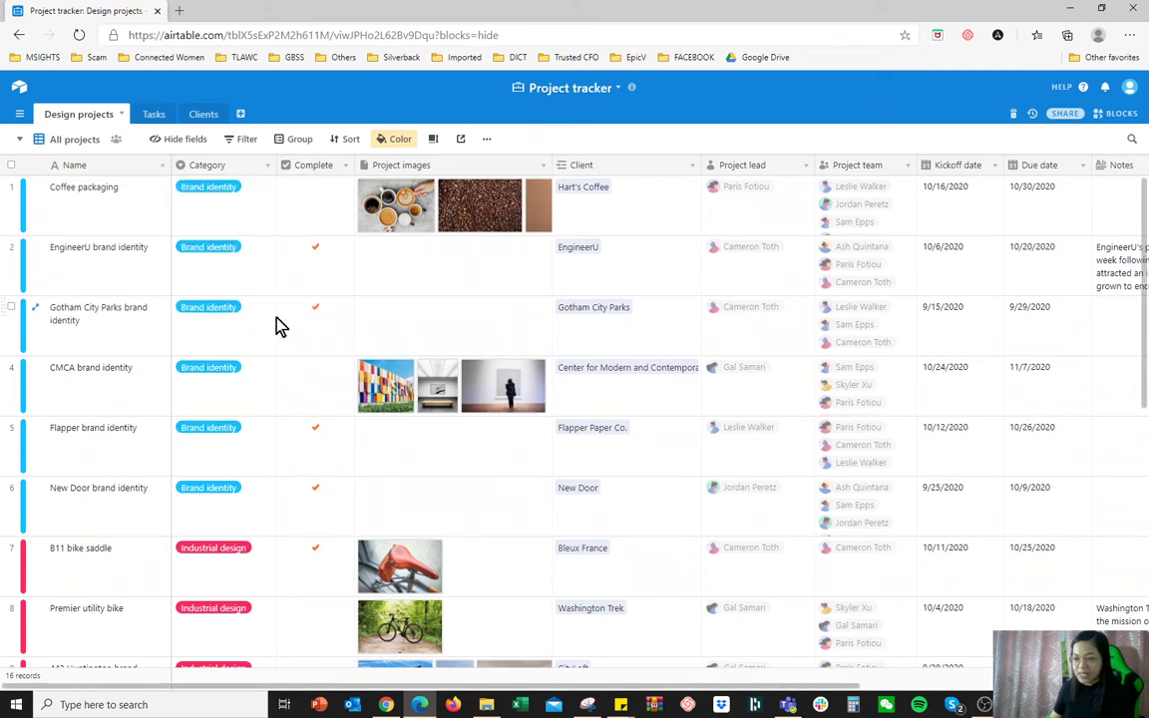
- Open the Category field's settings, look over the available field types and keep Single select
left_click(227, 167)
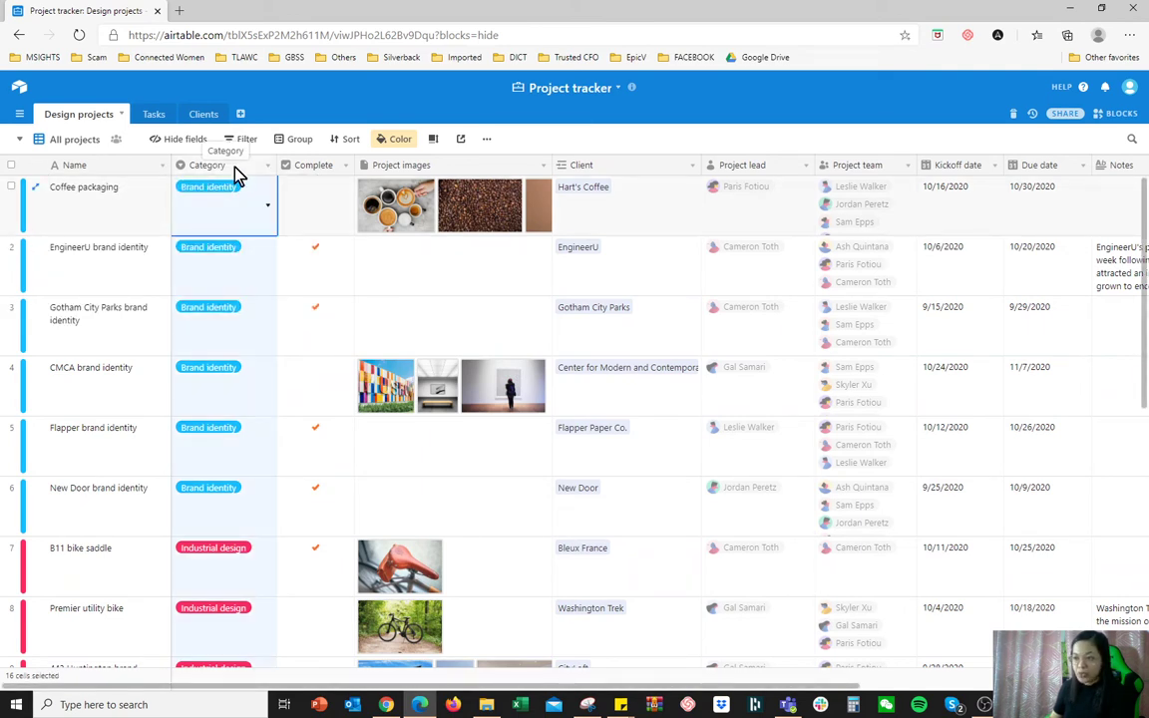
double_click(235, 168)
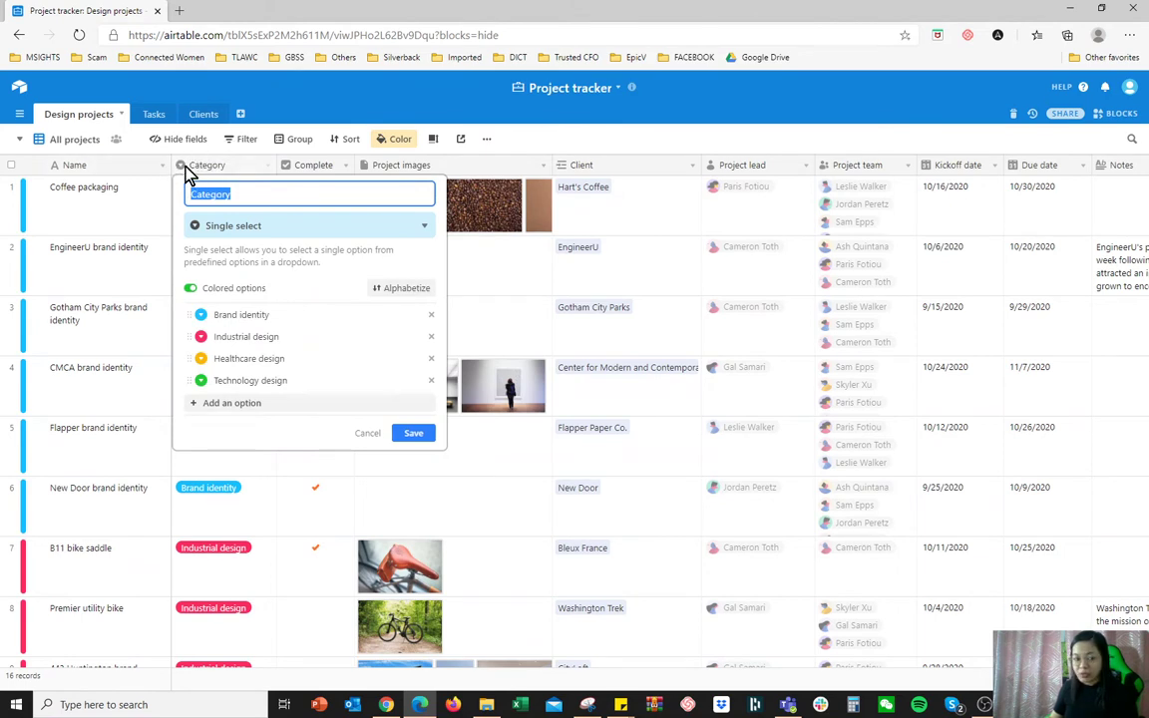
left_click(267, 233)
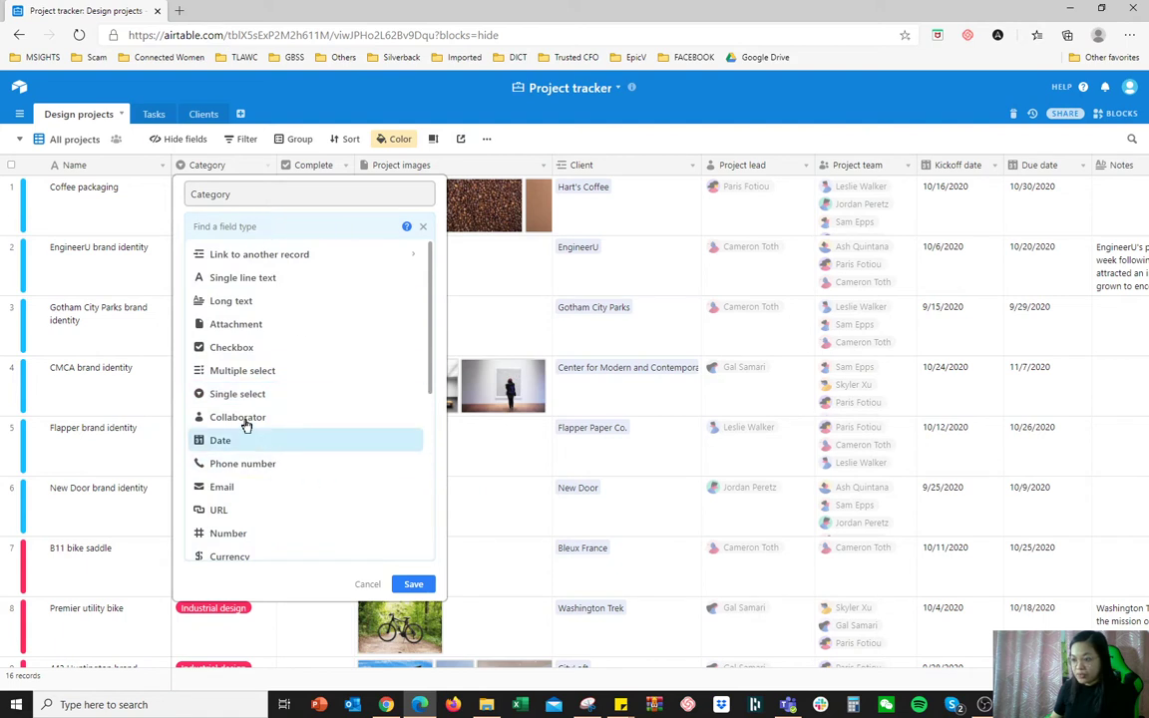
left_click(240, 394)
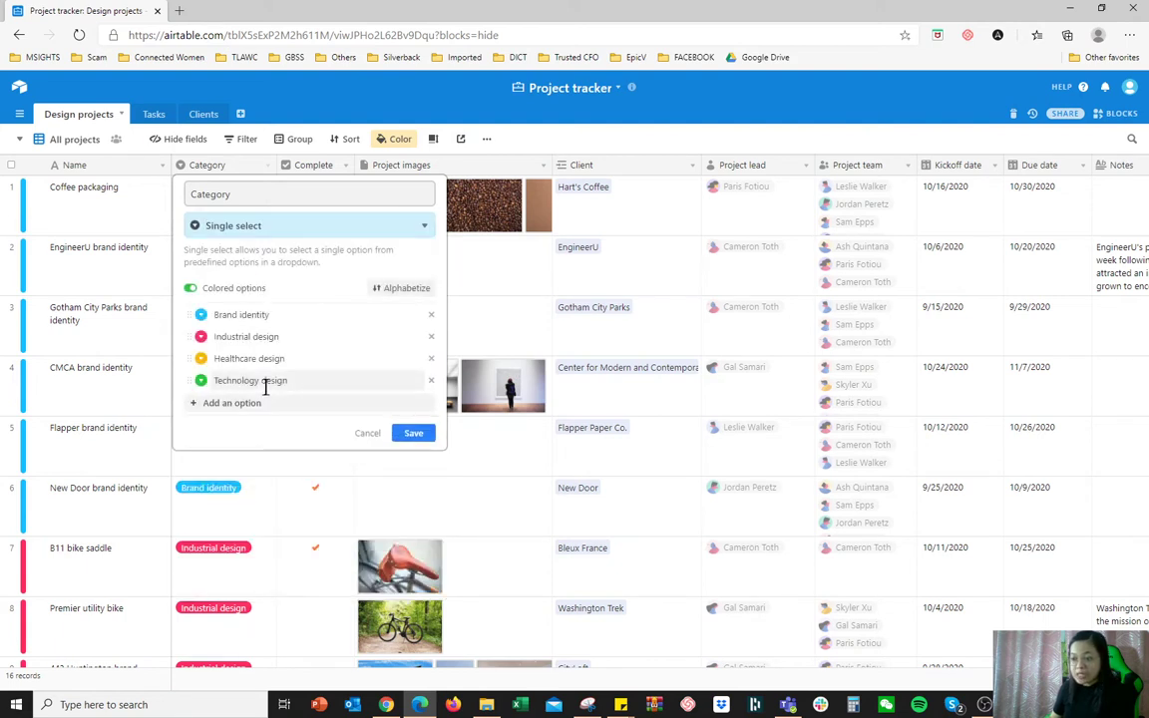
- Turn the Category field's colored options off and back on
left_click(225, 288)
left_click(228, 289)
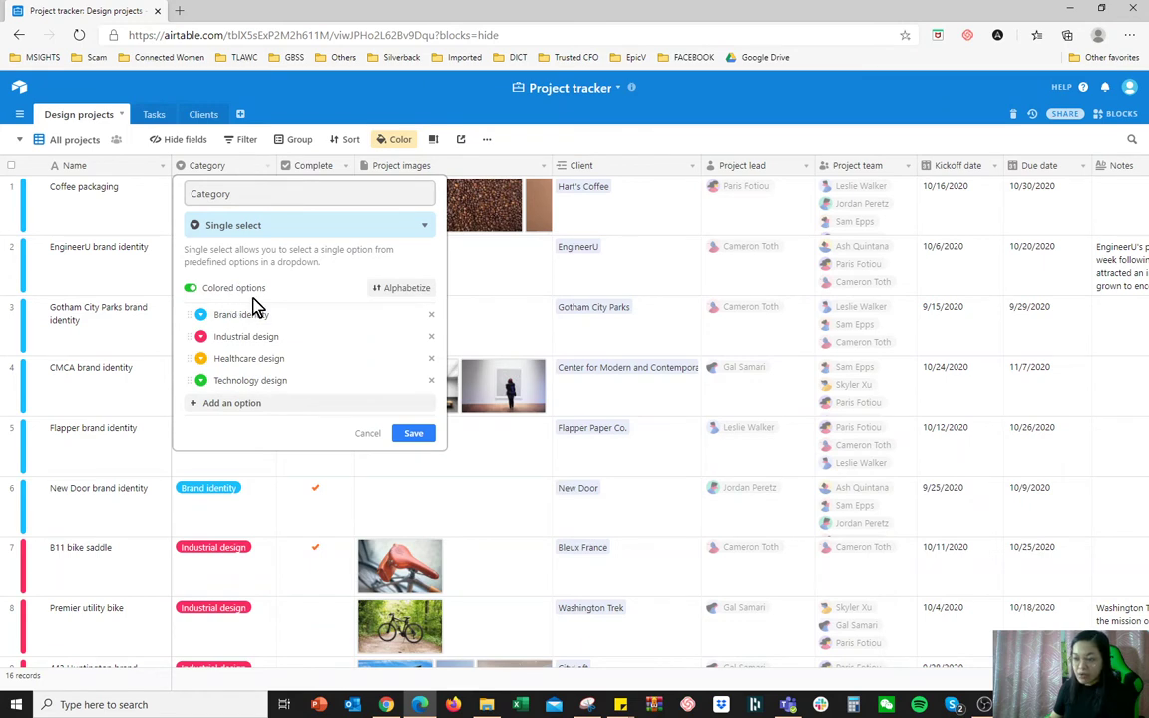
left_click(189, 292)
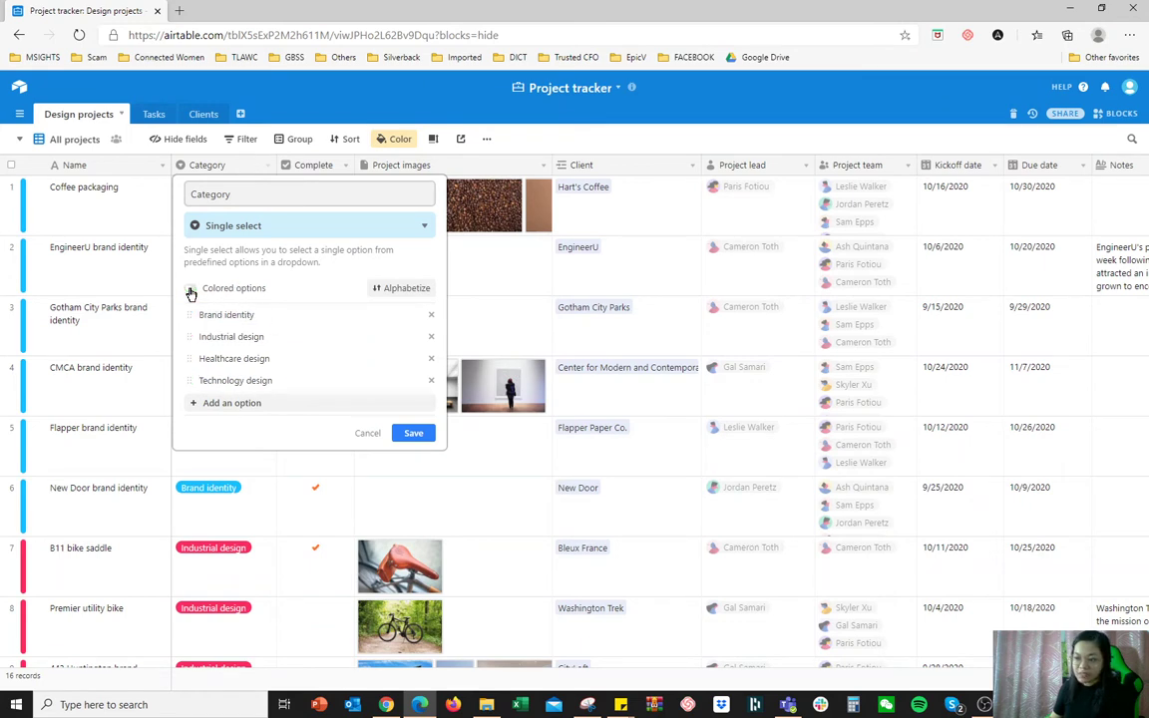
left_click(190, 291)
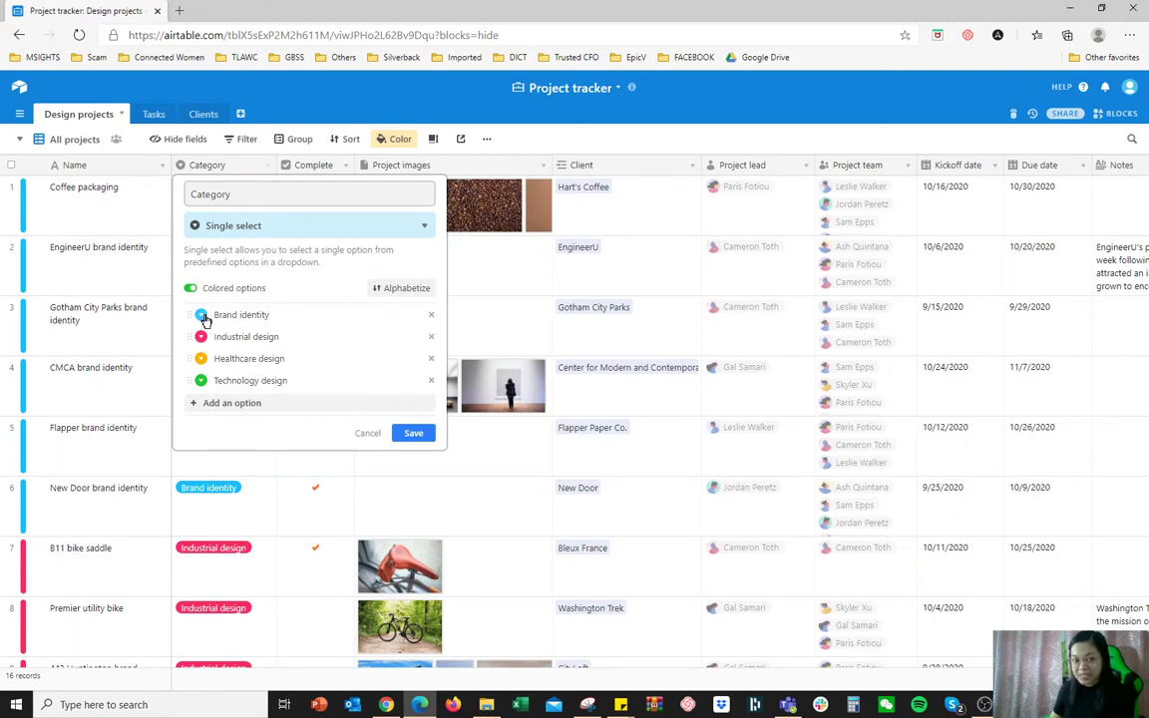
- Go through the Category field's Brand identity, Industrial design and Healthcare design option names and save the field
left_click(280, 315)
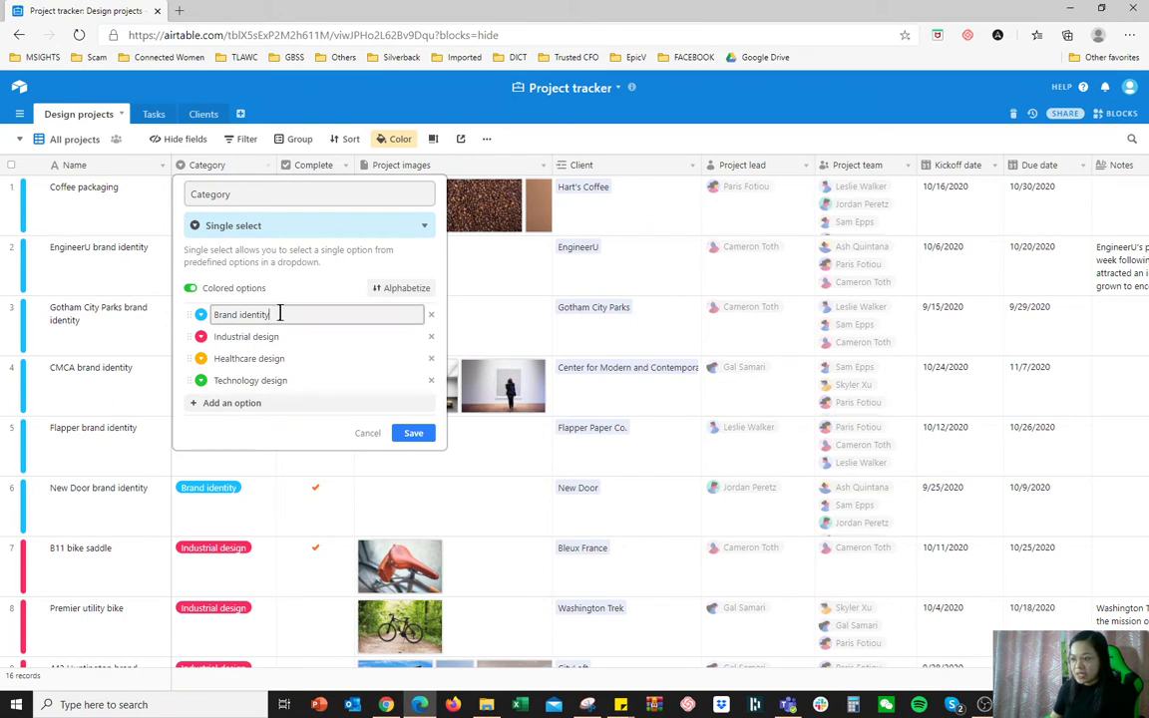
triple_click(296, 317)
left_click(297, 336)
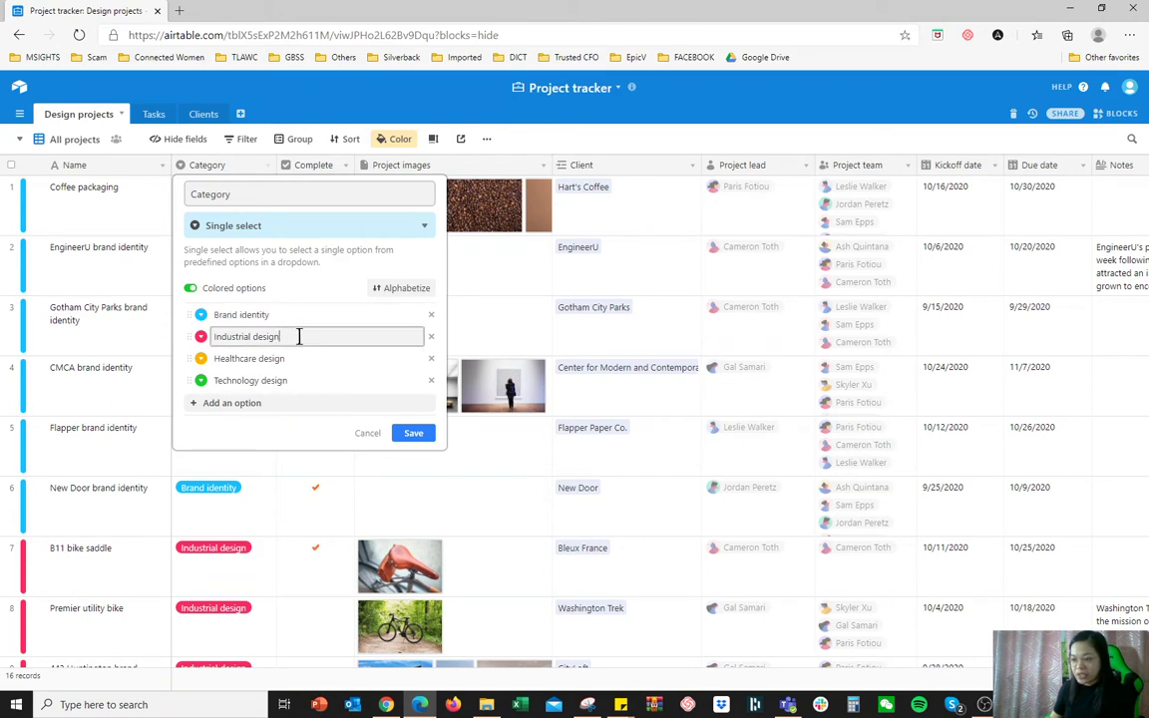
left_click_drag(297, 336, 204, 336)
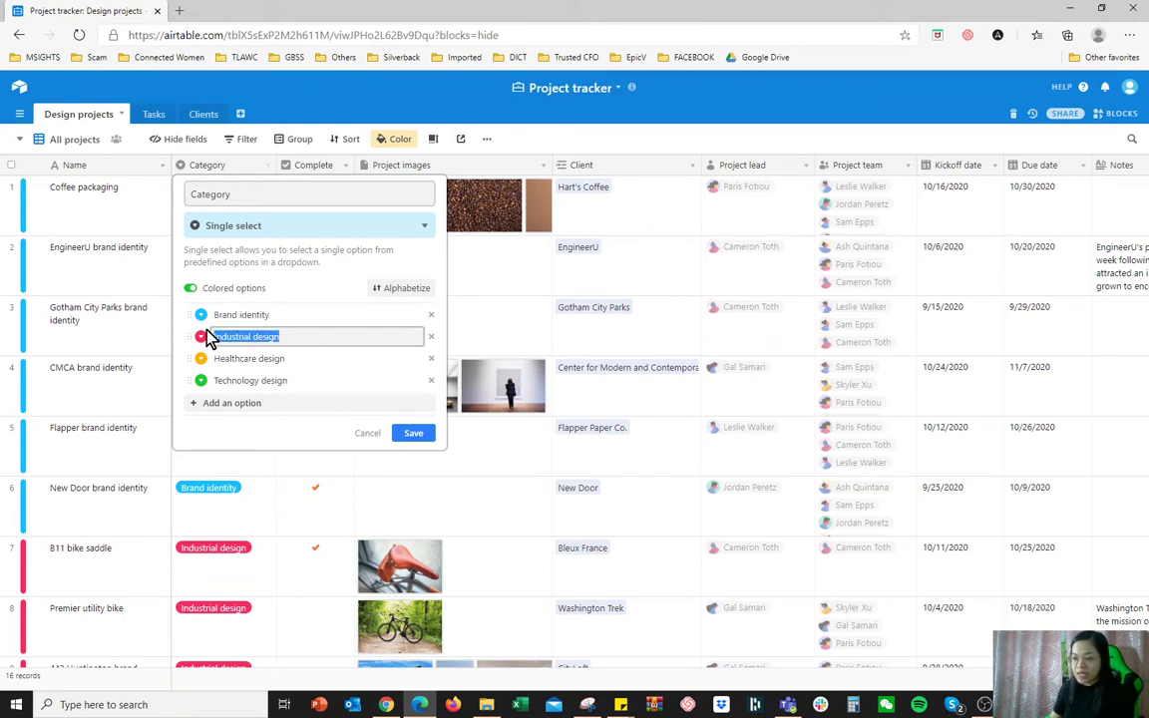
left_click(294, 357)
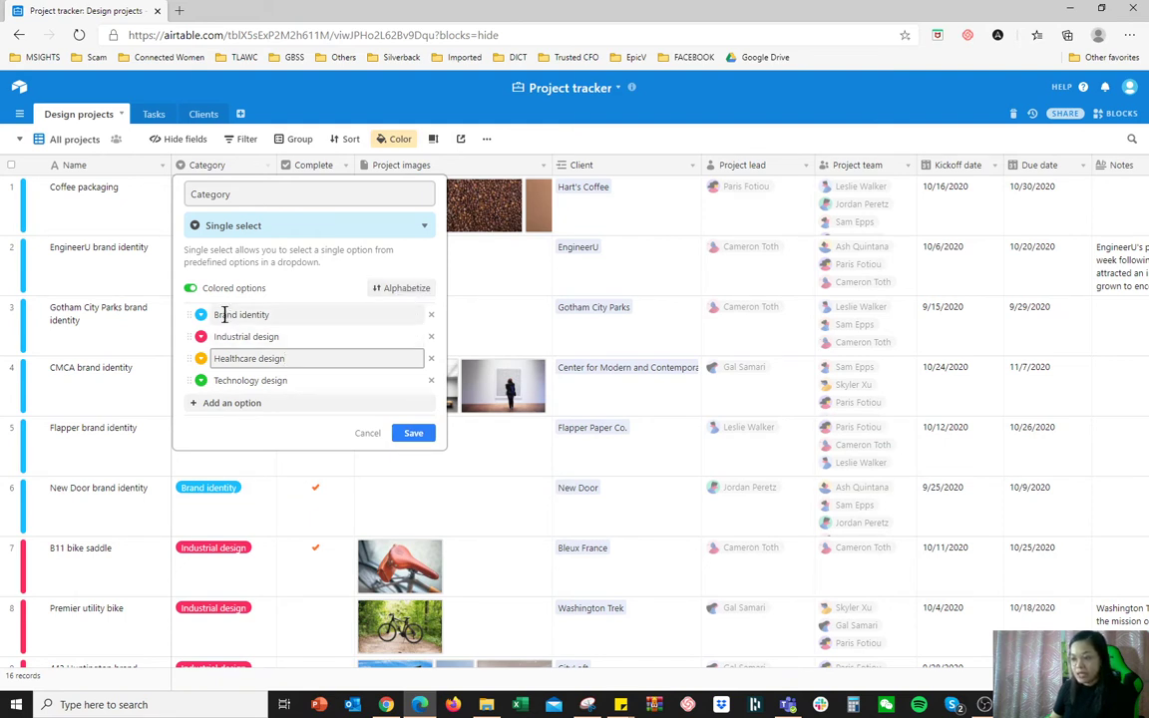
left_click(413, 437)
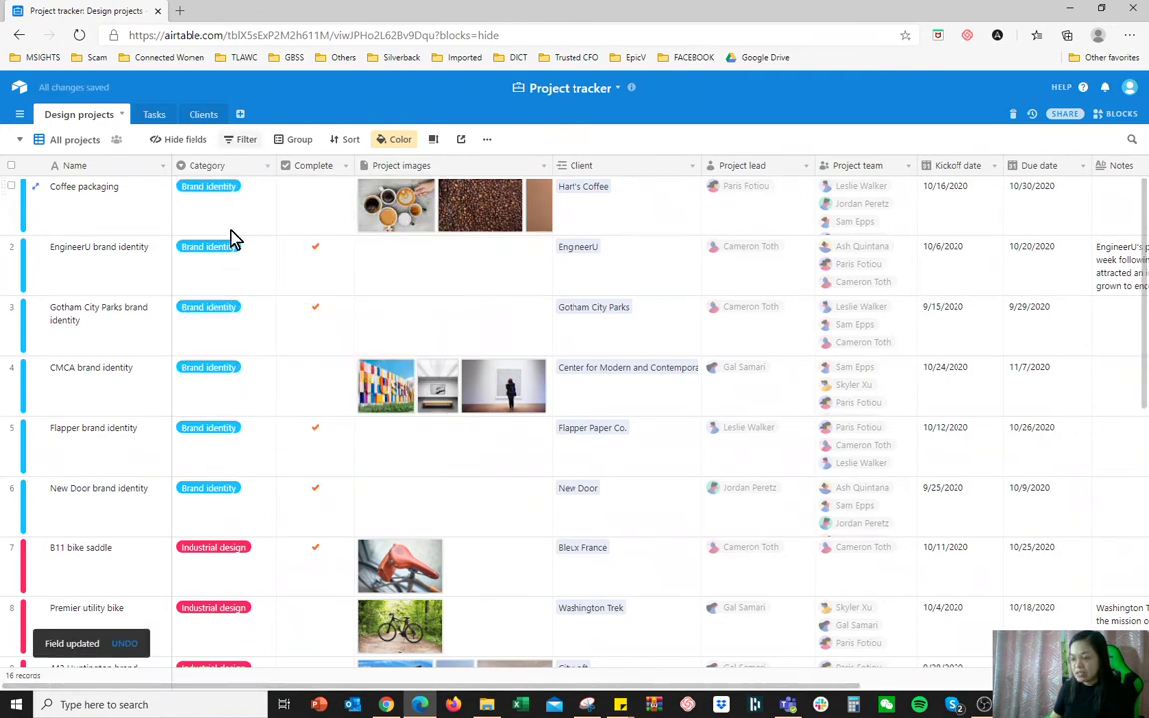
- Review the Complete field's settings, keeping the Checkbox type, look over its icon styles and save the field
left_click(313, 248)
left_click(320, 165)
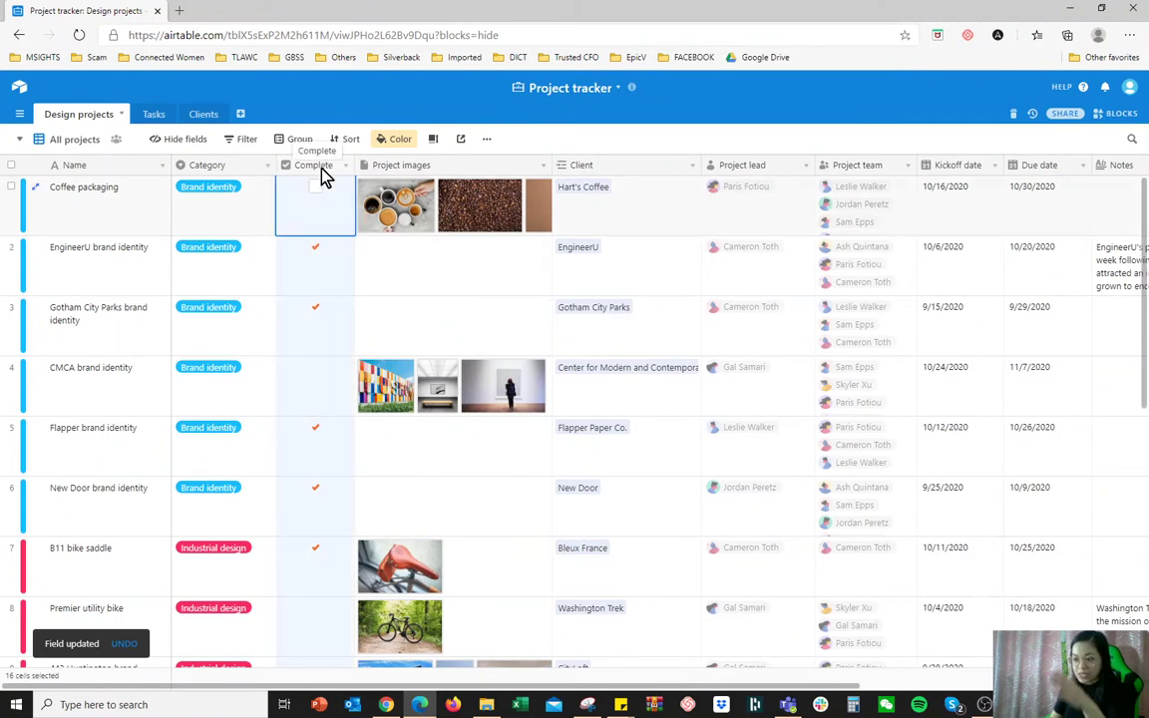
double_click(321, 174)
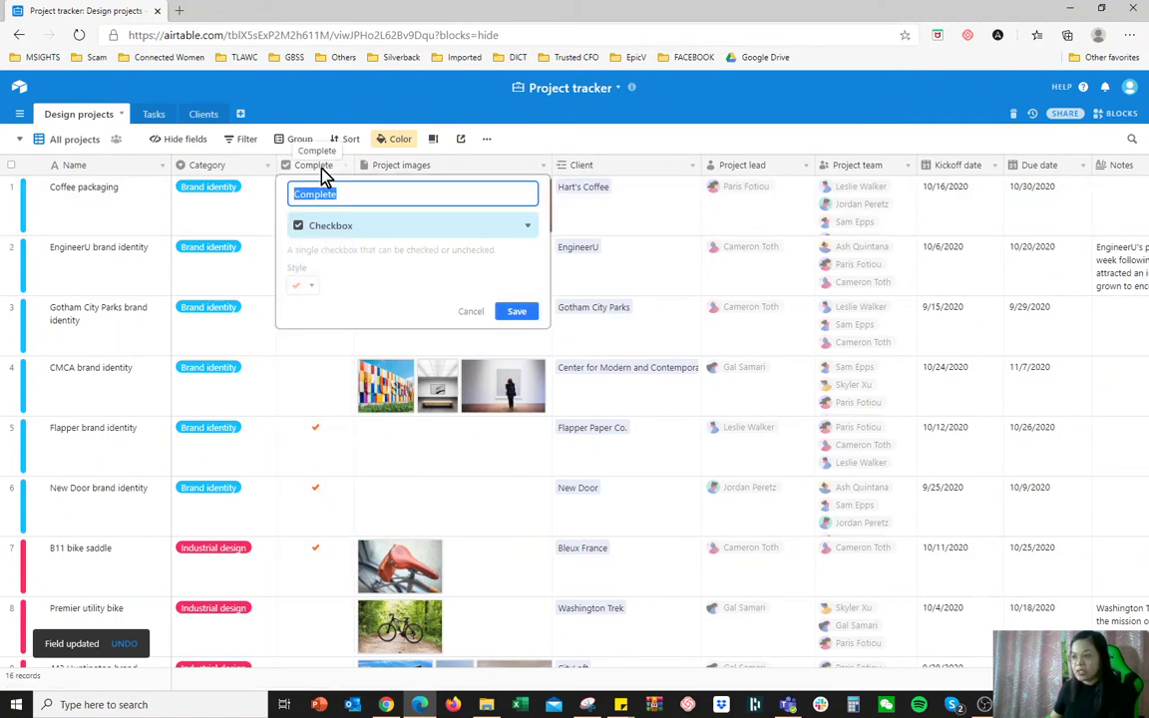
left_click(335, 225)
left_click(351, 357)
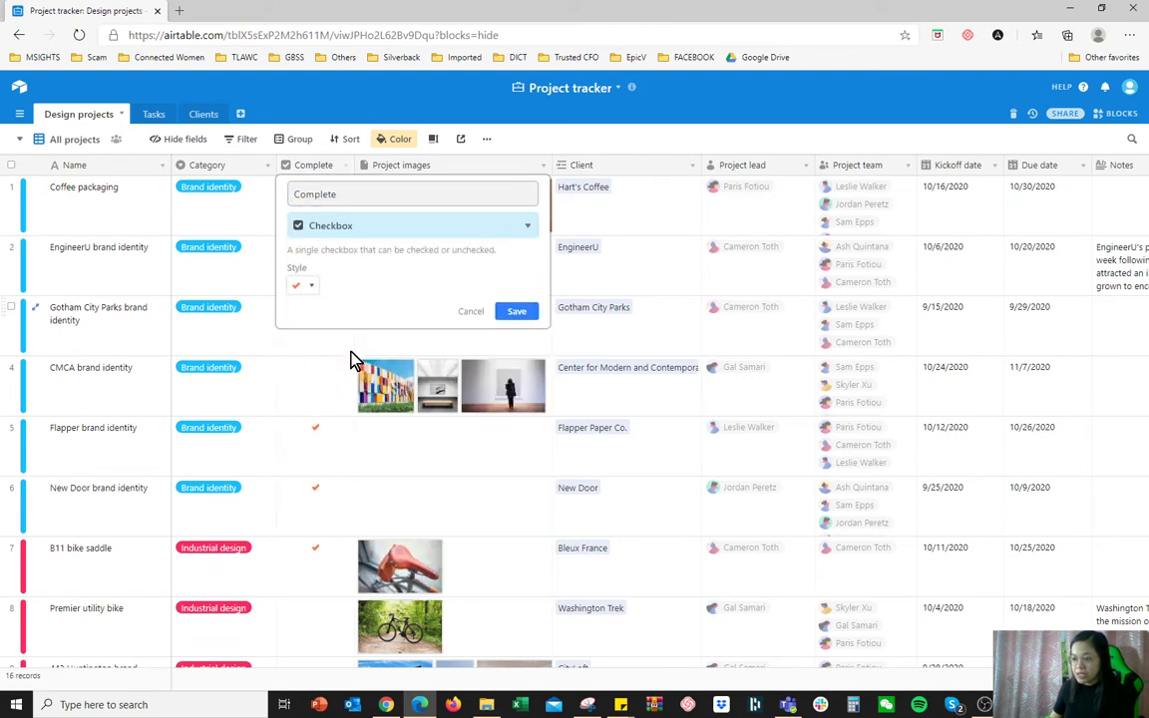
left_click(310, 288)
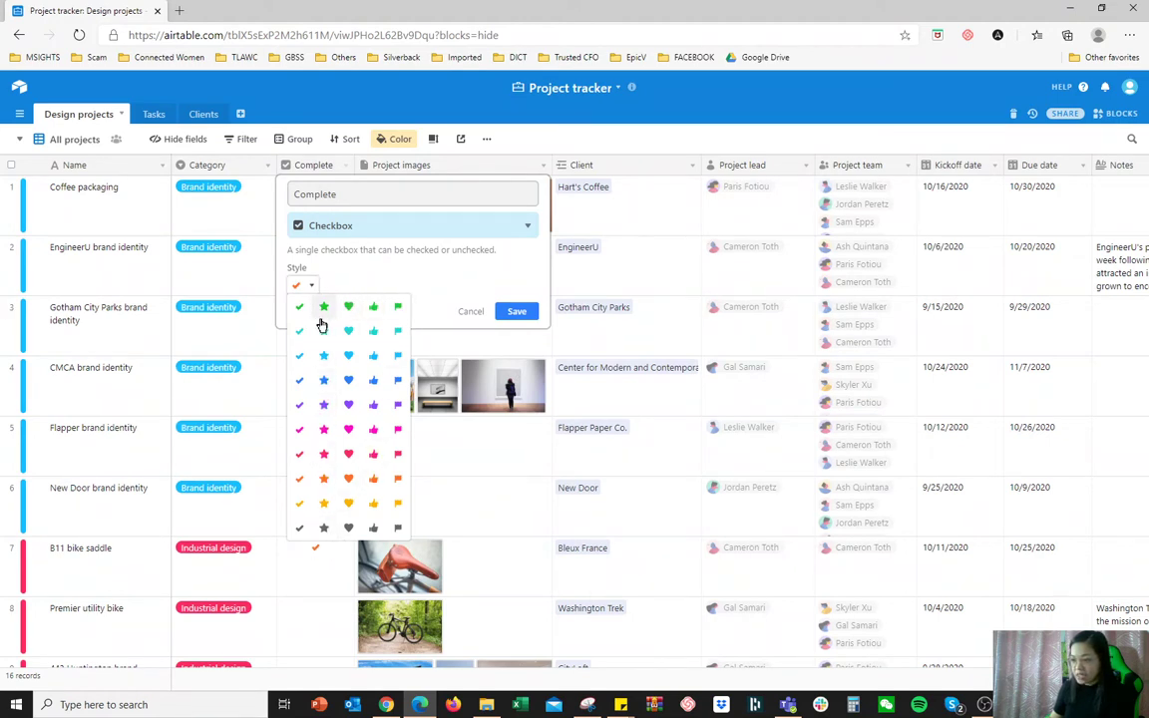
left_click(406, 283)
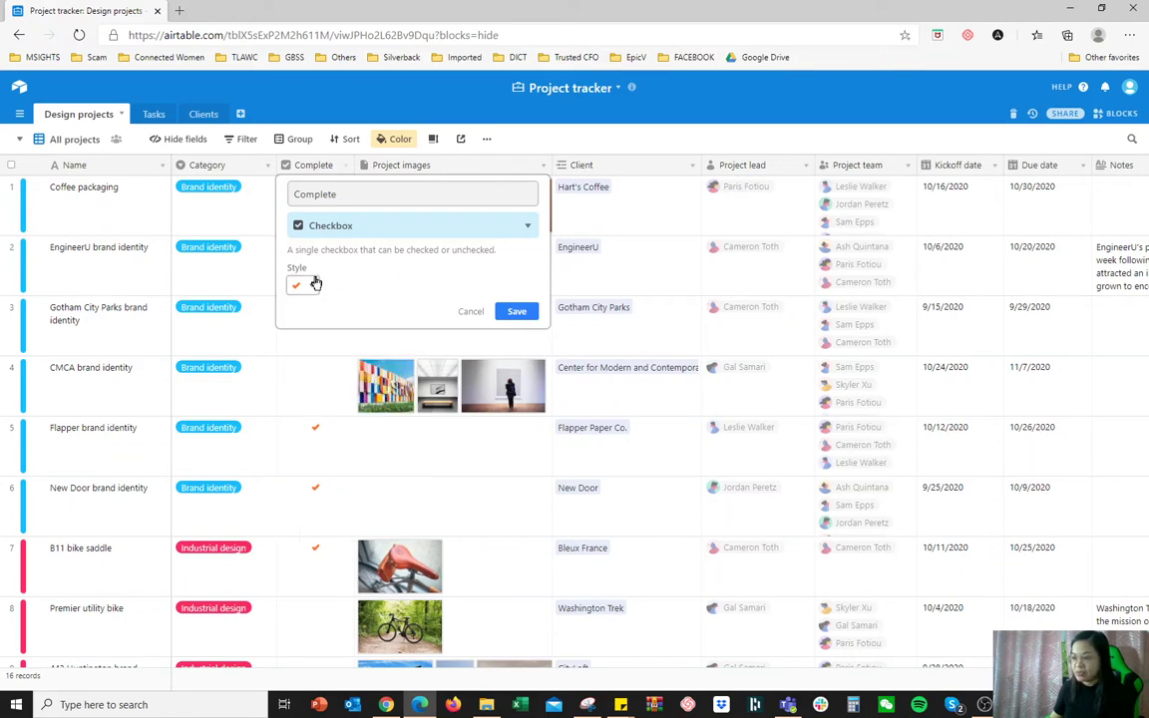
left_click(515, 312)
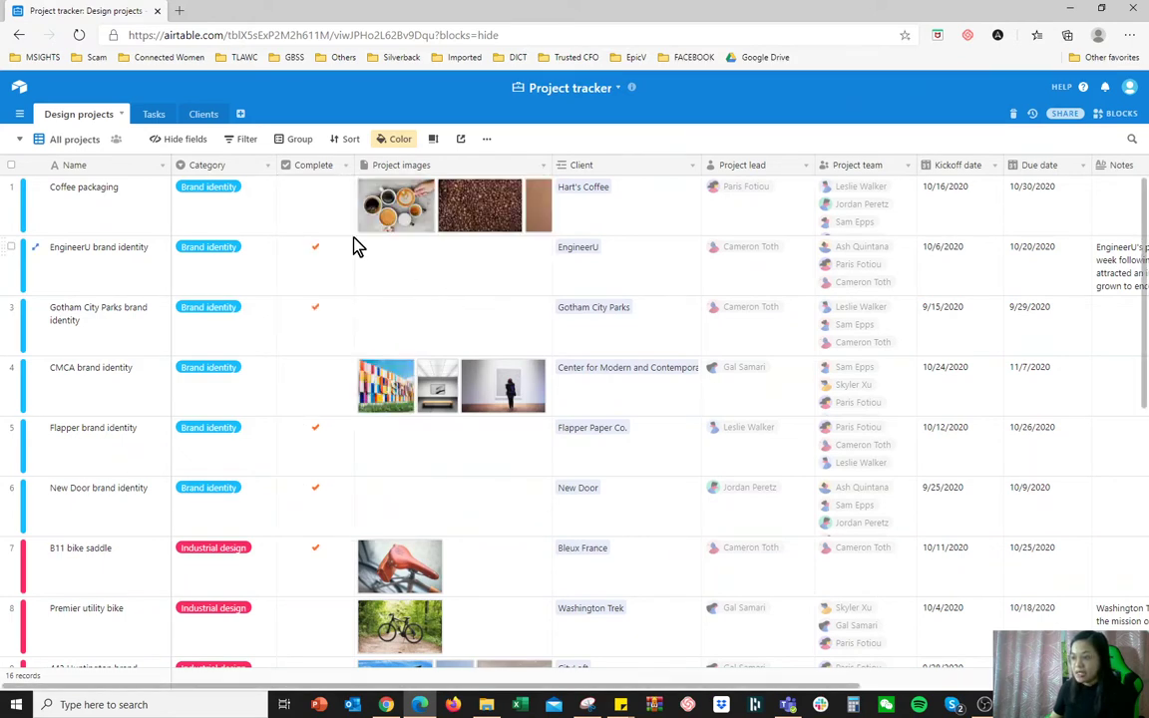
- Try out the Complete checkboxes of the Coffee packaging and EngineerU brand identity records, returning each to its original state
left_click(320, 200)
left_click(315, 190)
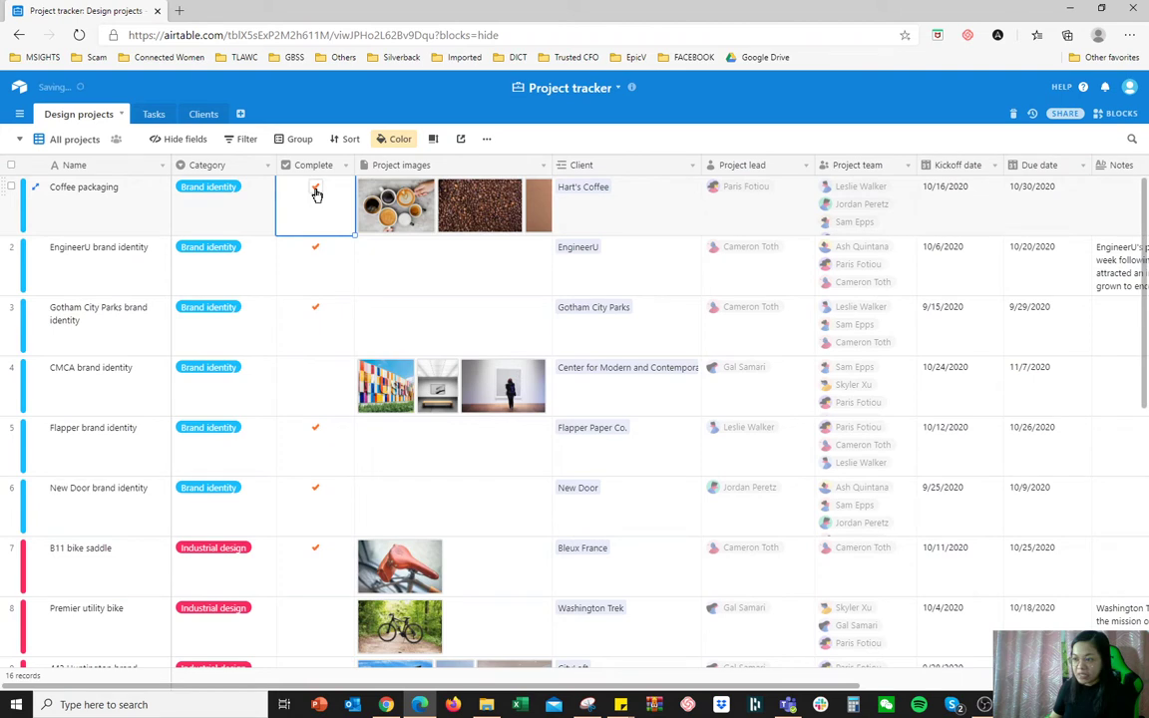
left_click(316, 192)
left_click(315, 255)
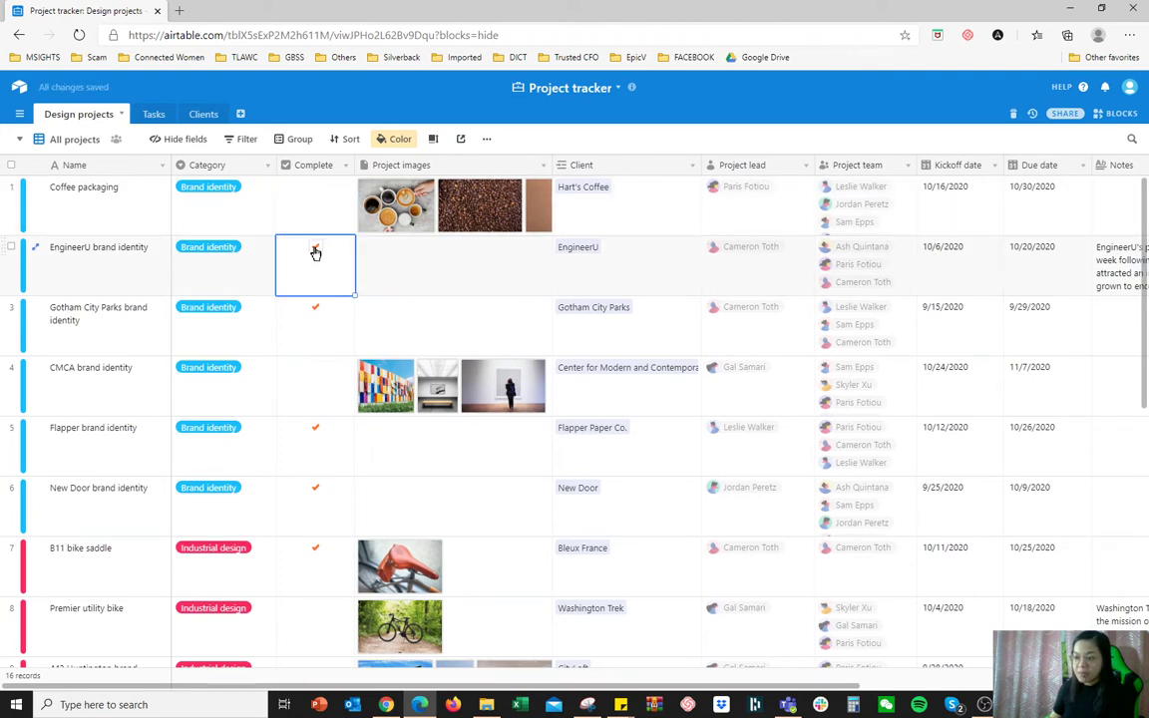
left_click(317, 254)
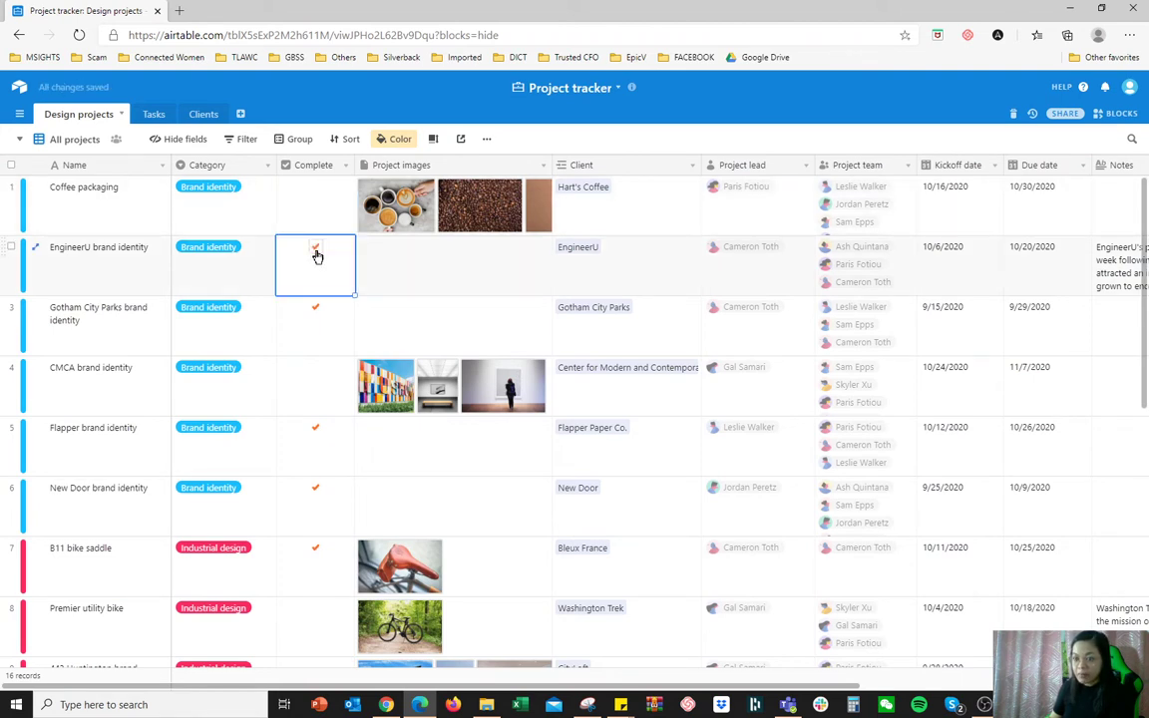
left_click(317, 254)
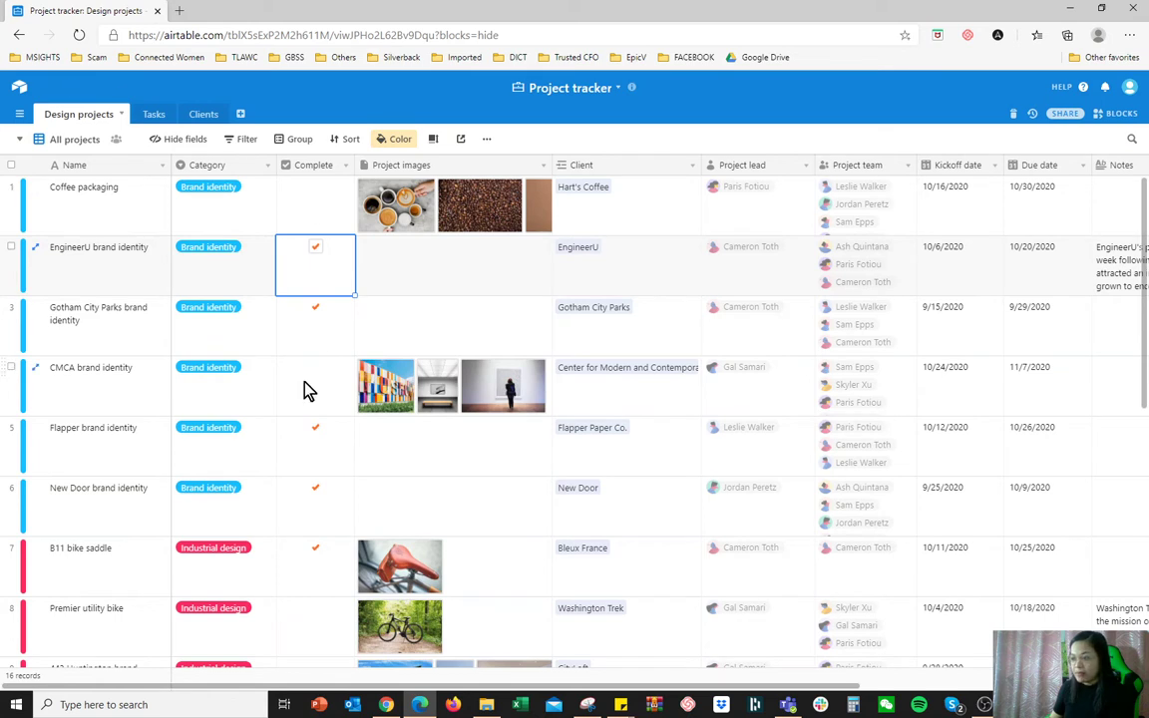
- Review the Project images field's settings, keeping the Attachment type, and save the field
left_click(445, 157)
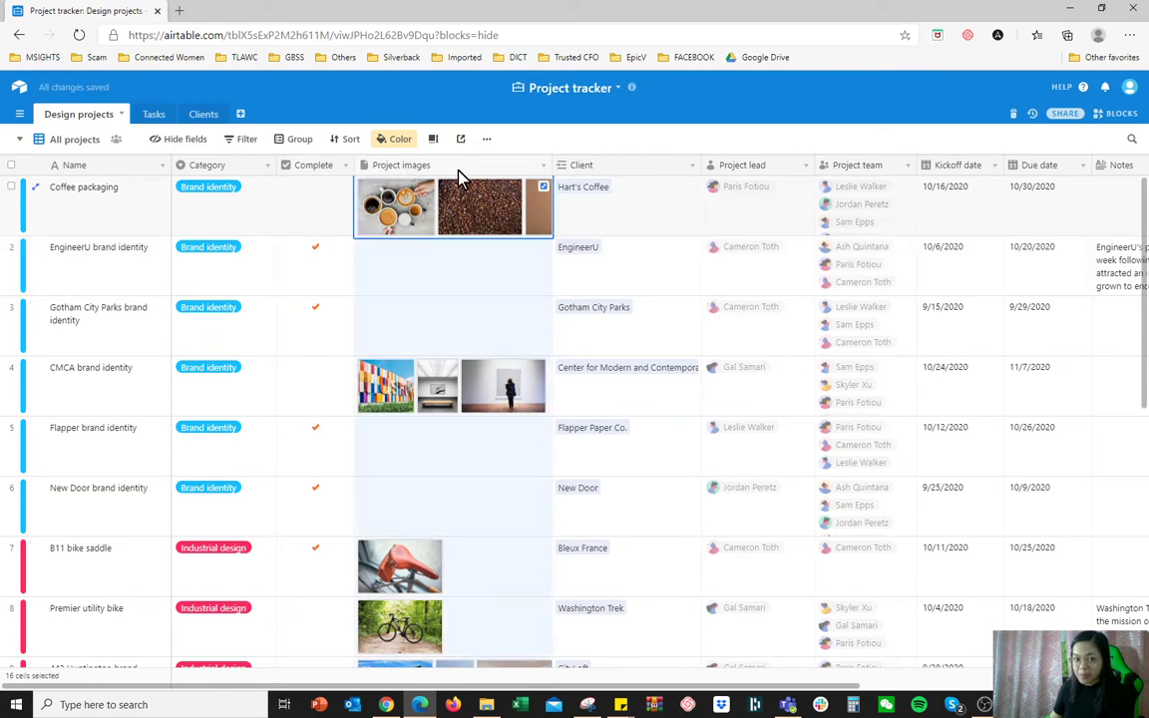
double_click(458, 169)
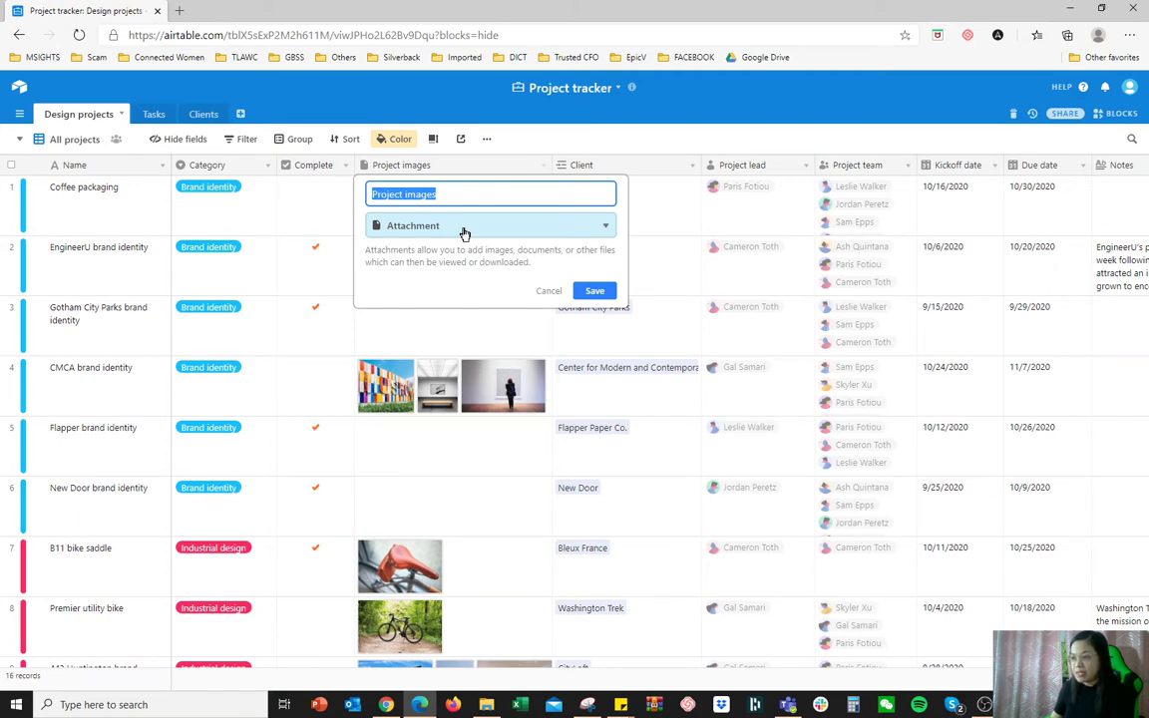
left_click(464, 228)
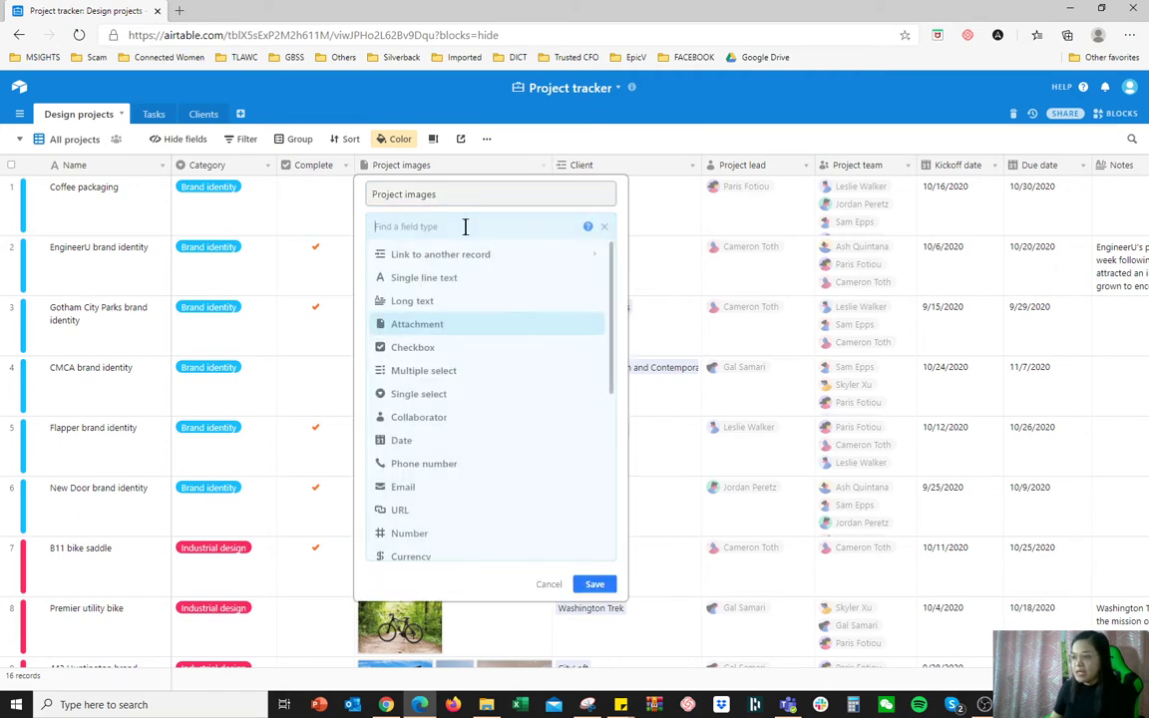
left_click(480, 326)
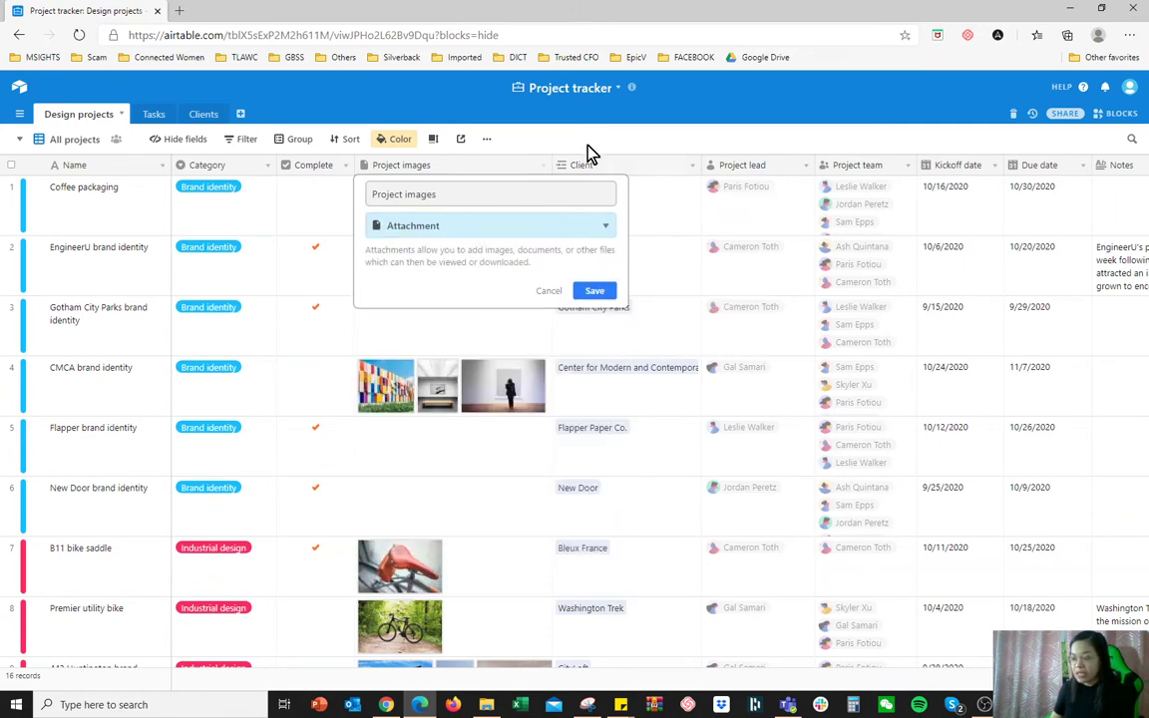
left_click(594, 290)
- Preview the coffee cups and coffee beans images of the Coffee packaging record, and look over the other records' project images
left_click(449, 206)
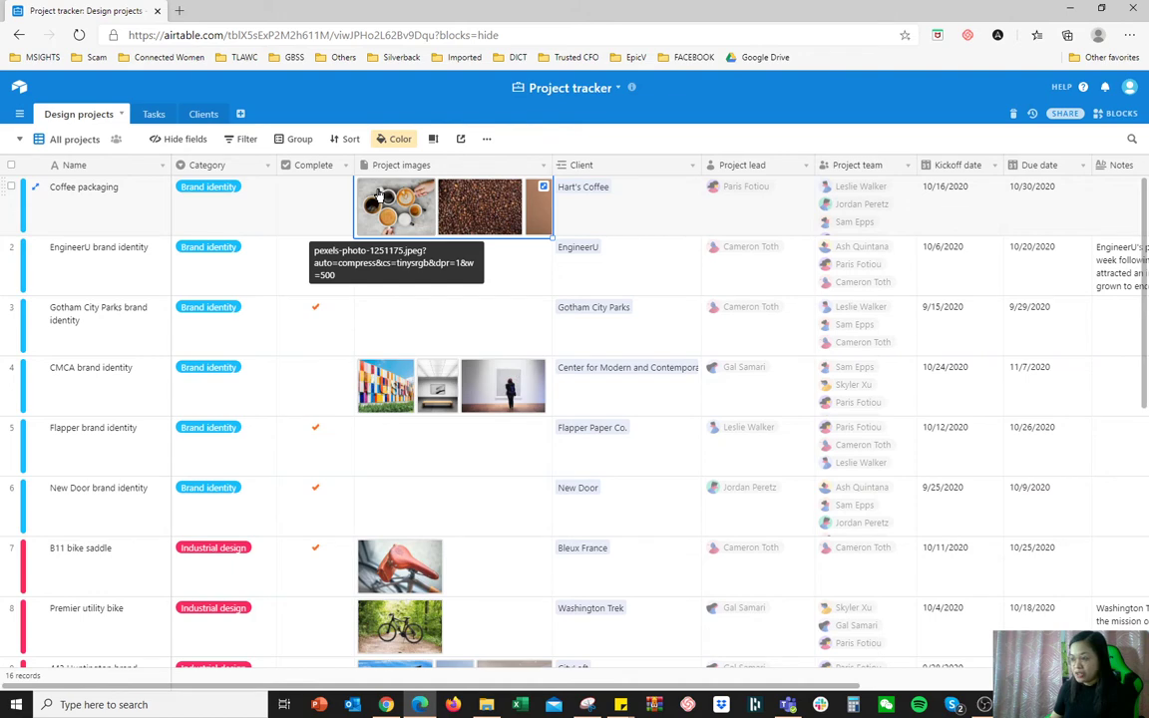
left_click(401, 206)
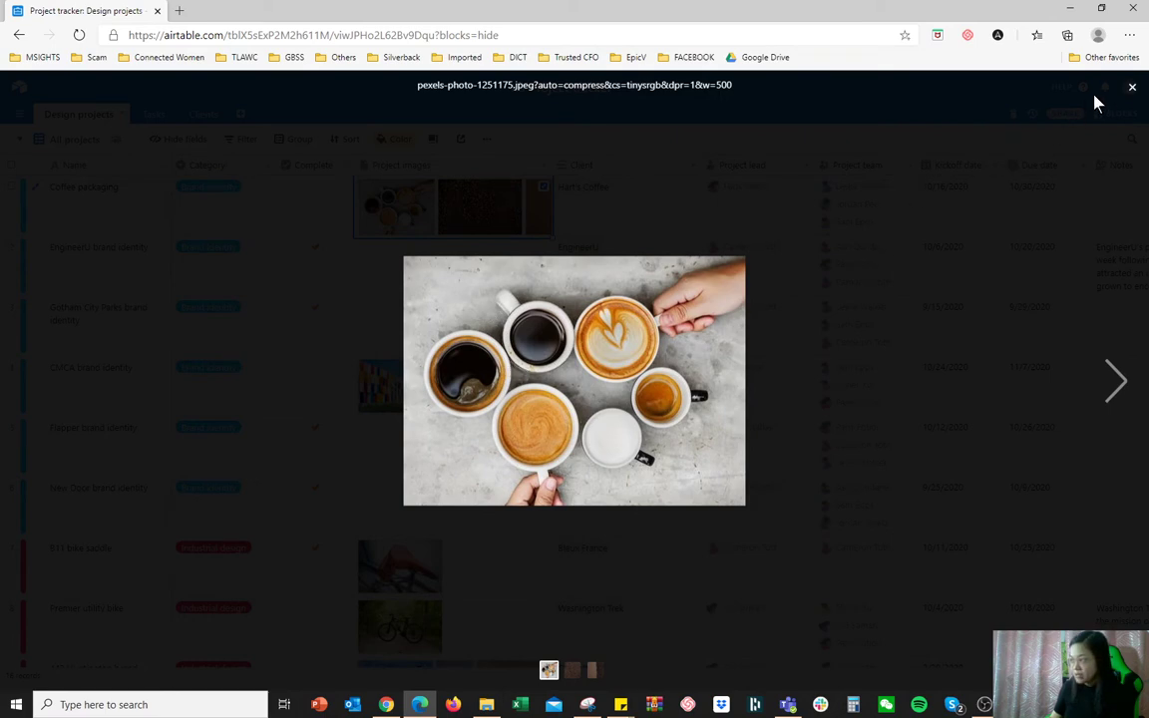
left_click(1132, 90)
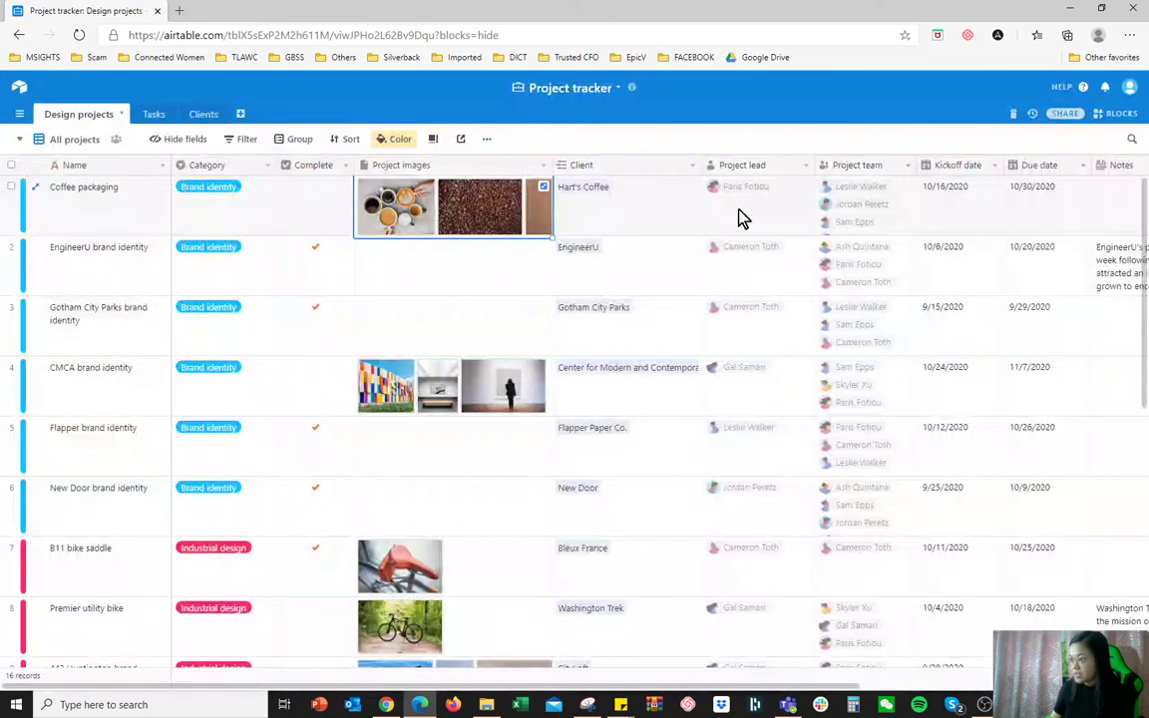
left_click(505, 199)
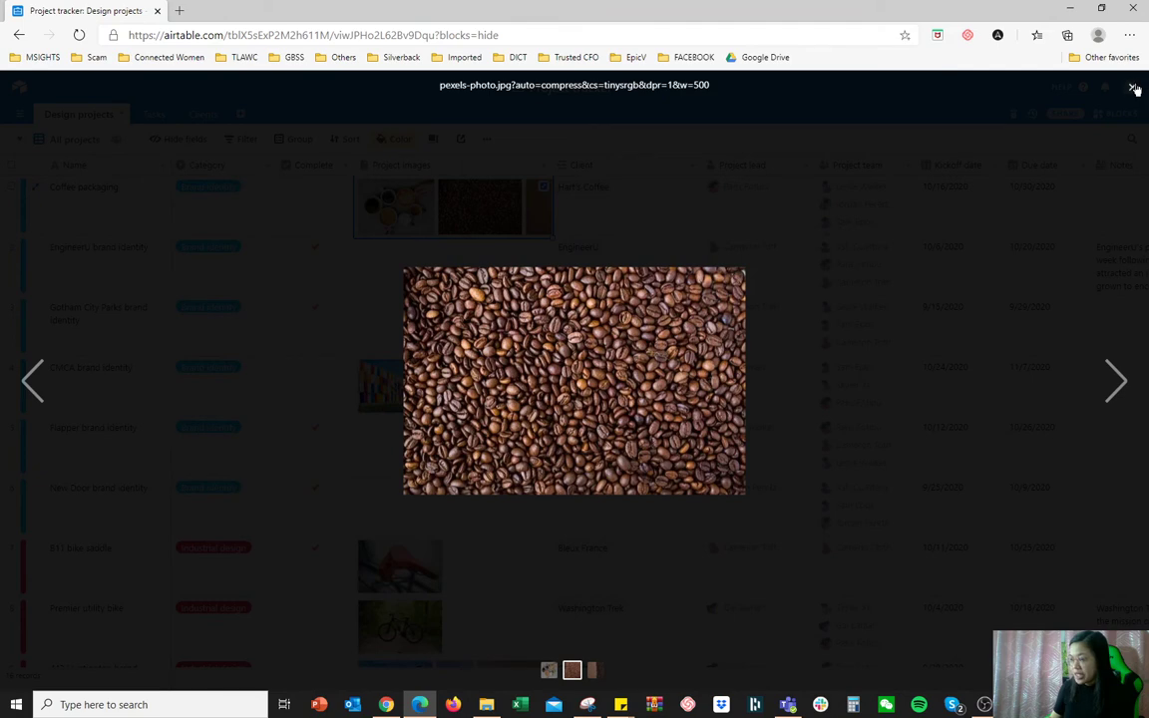
left_click(1133, 88)
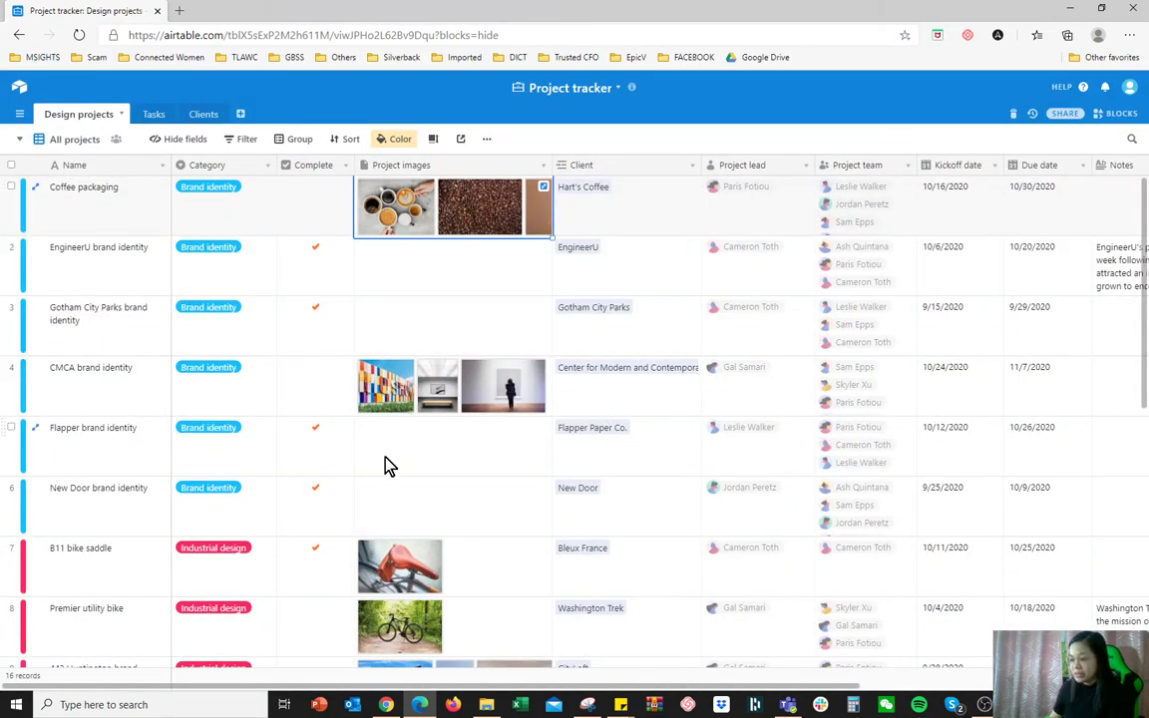
scroll(389, 466, "down", 5)
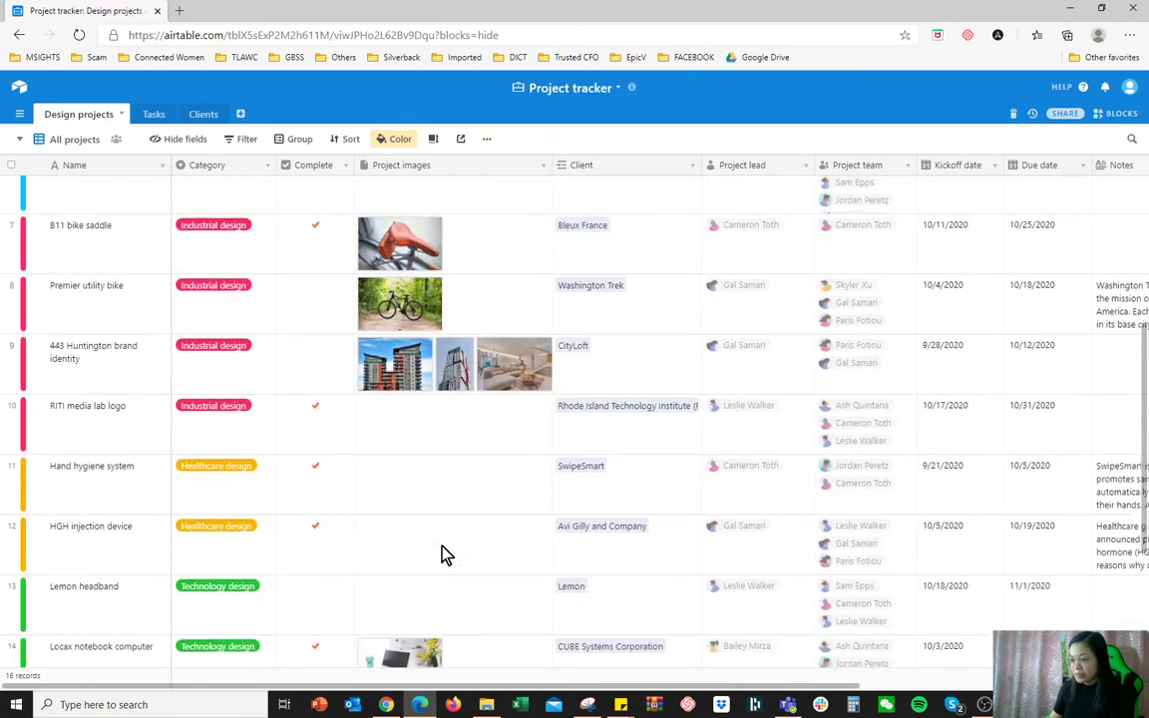
scroll(447, 554, "down", 3)
scroll(445, 559, "up", 8)
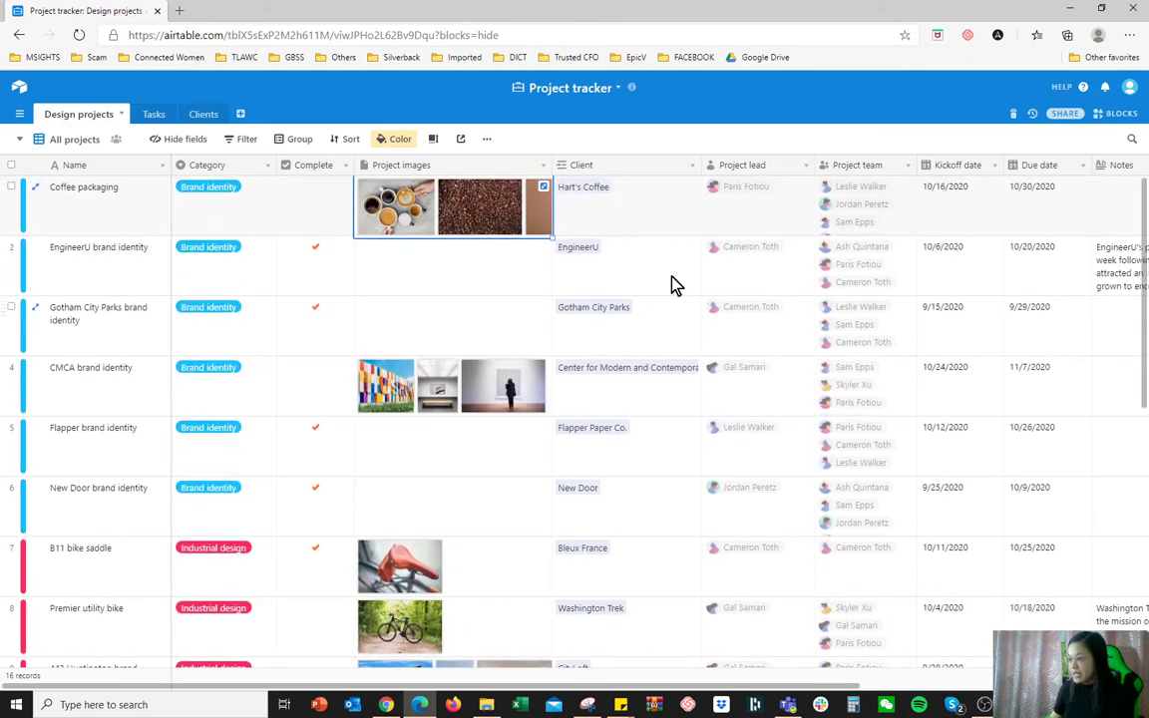
- Review the Client field's Link to Clients settings, including the option to allow linking to multiple records, and save the field
left_click(612, 221)
double_click(587, 167)
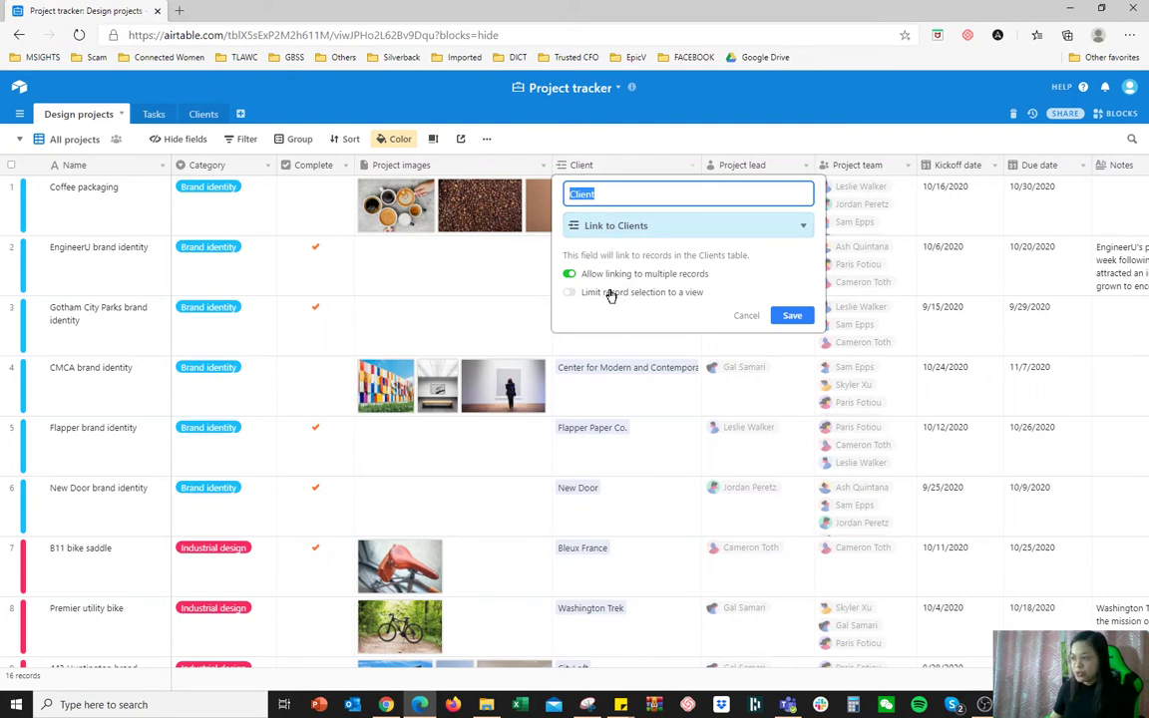
left_click_drag(590, 276, 705, 278)
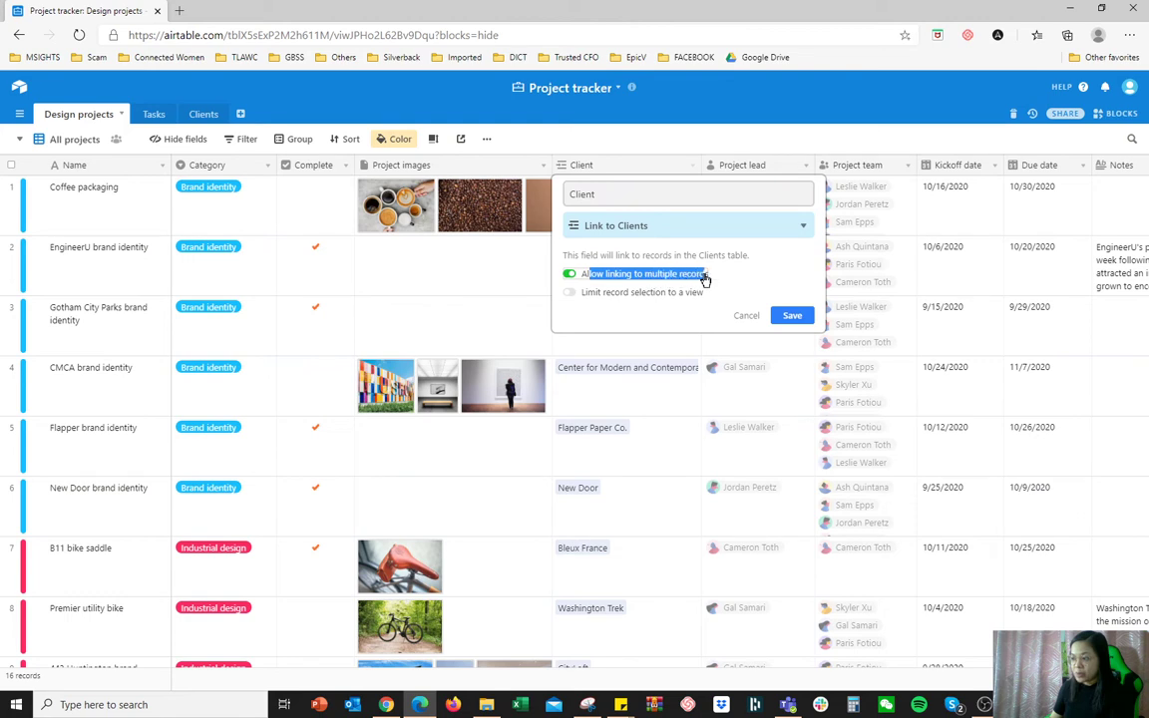
left_click(779, 315)
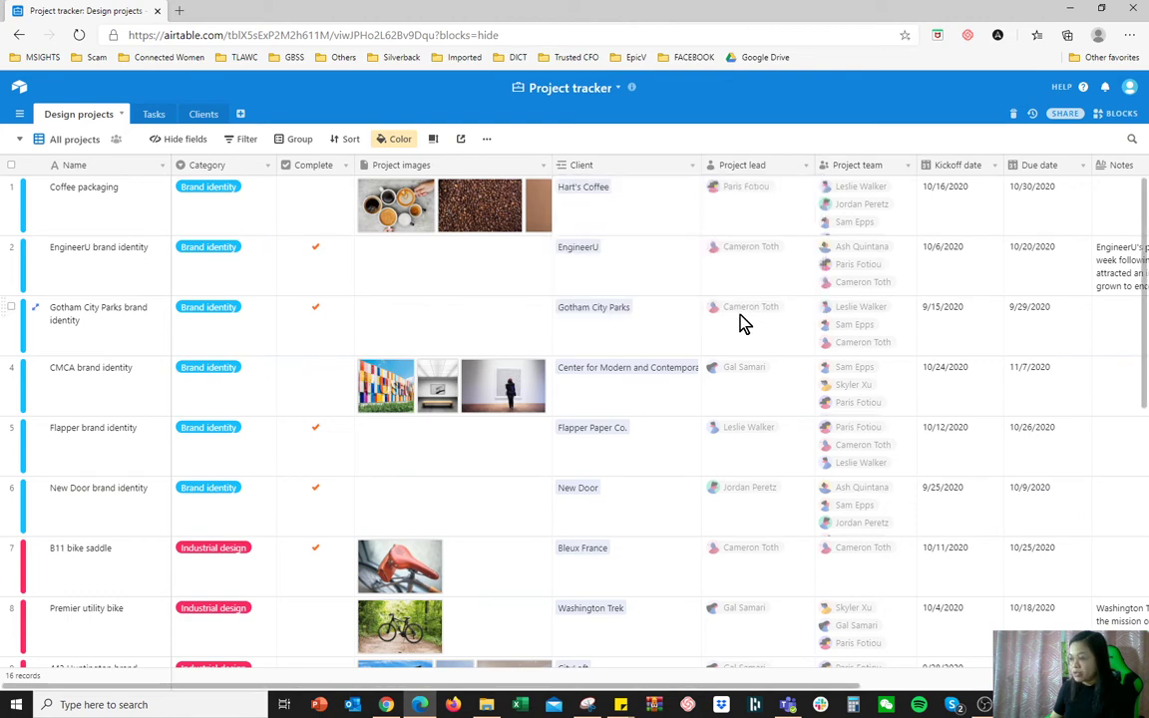
- Open the Hart's Coffee client record linked to Coffee packaging and look through its fields from Name to Projects
left_click(615, 210)
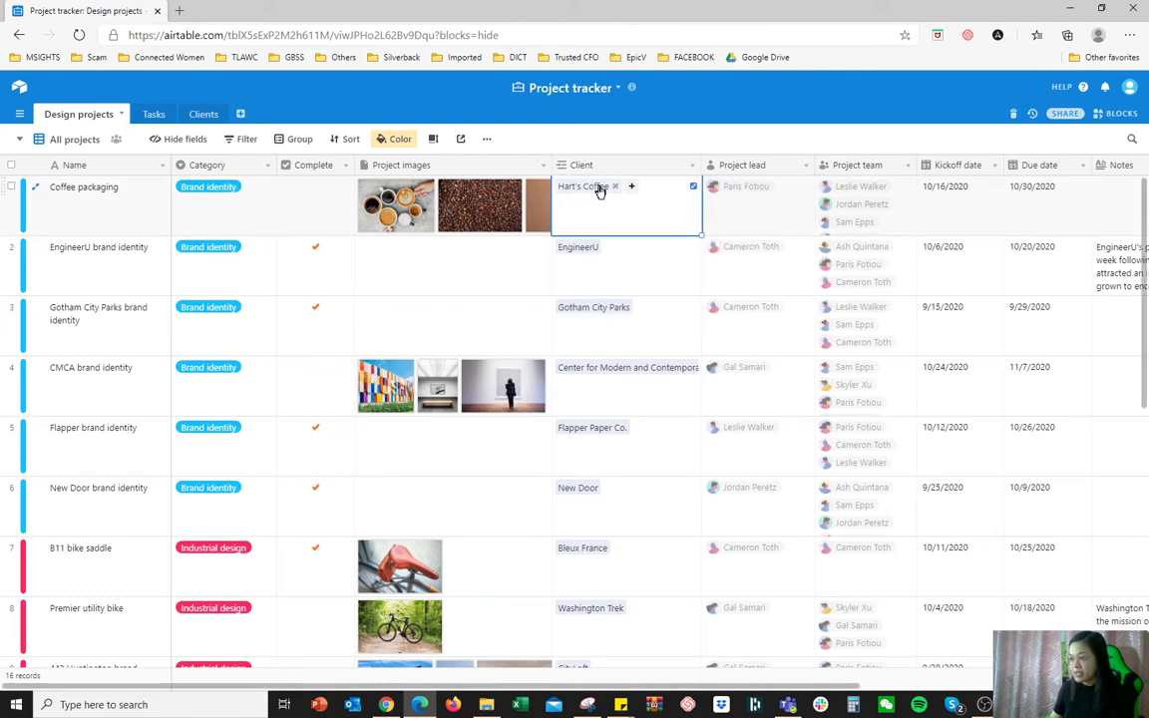
left_click(596, 192)
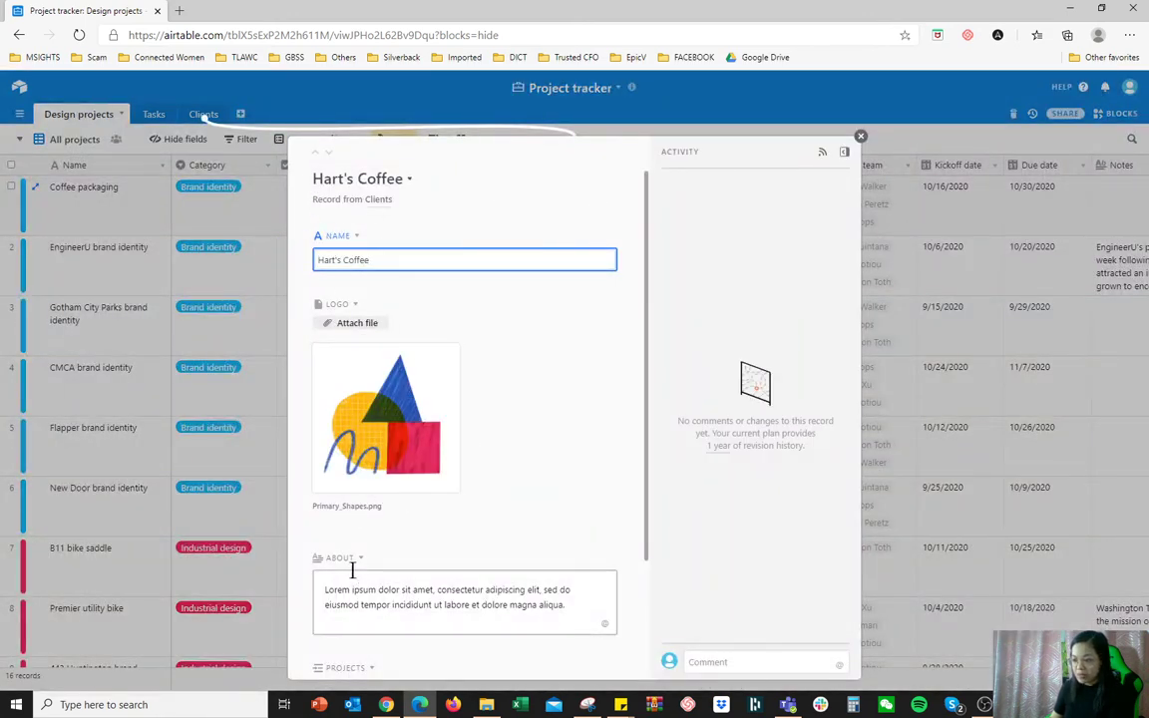
scroll(466, 467, "down", 2)
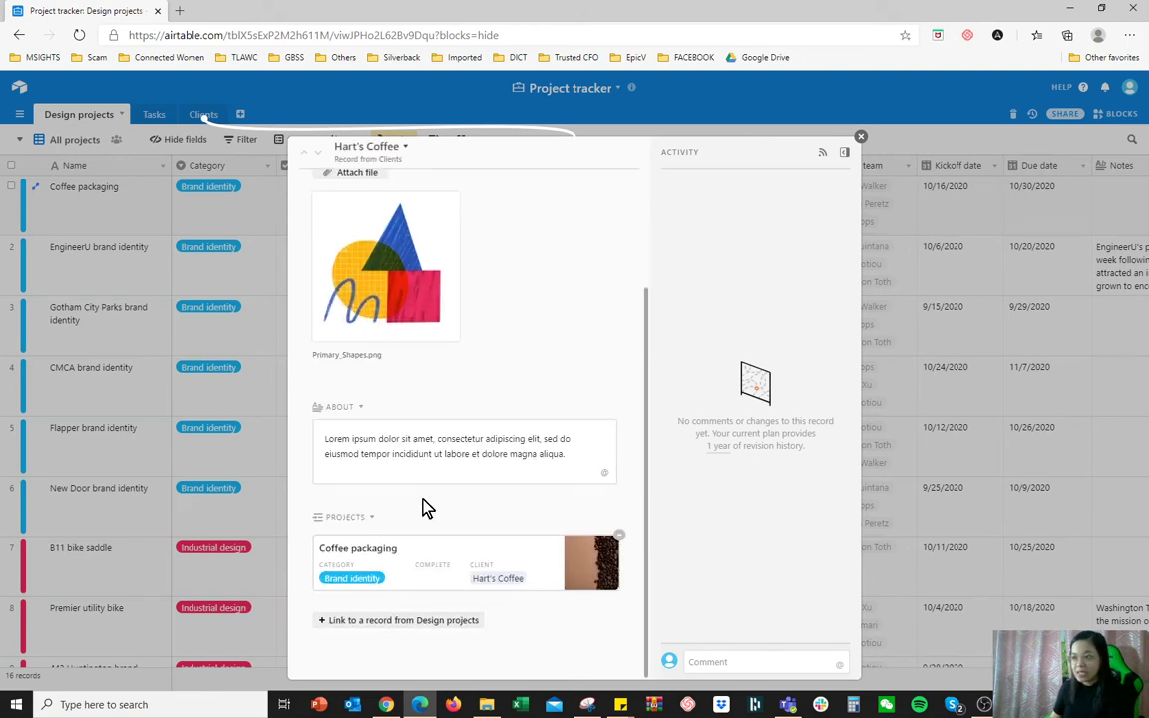
scroll(427, 505, "up", 2)
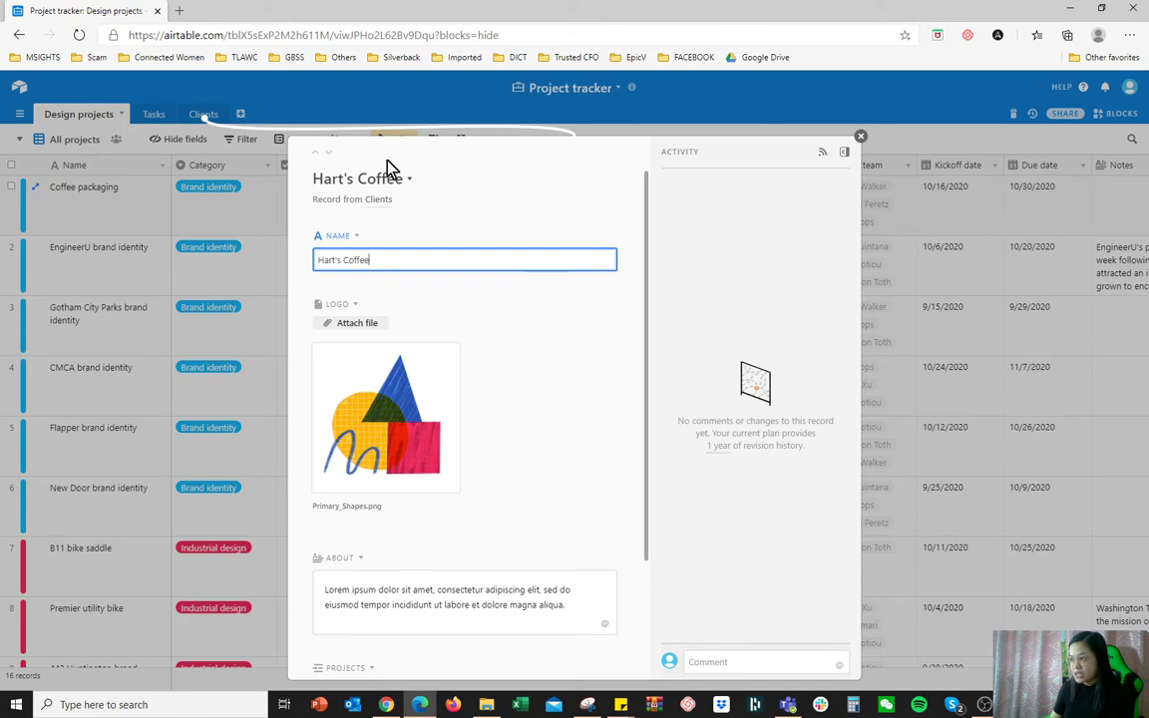
scroll(541, 512, "down", 2)
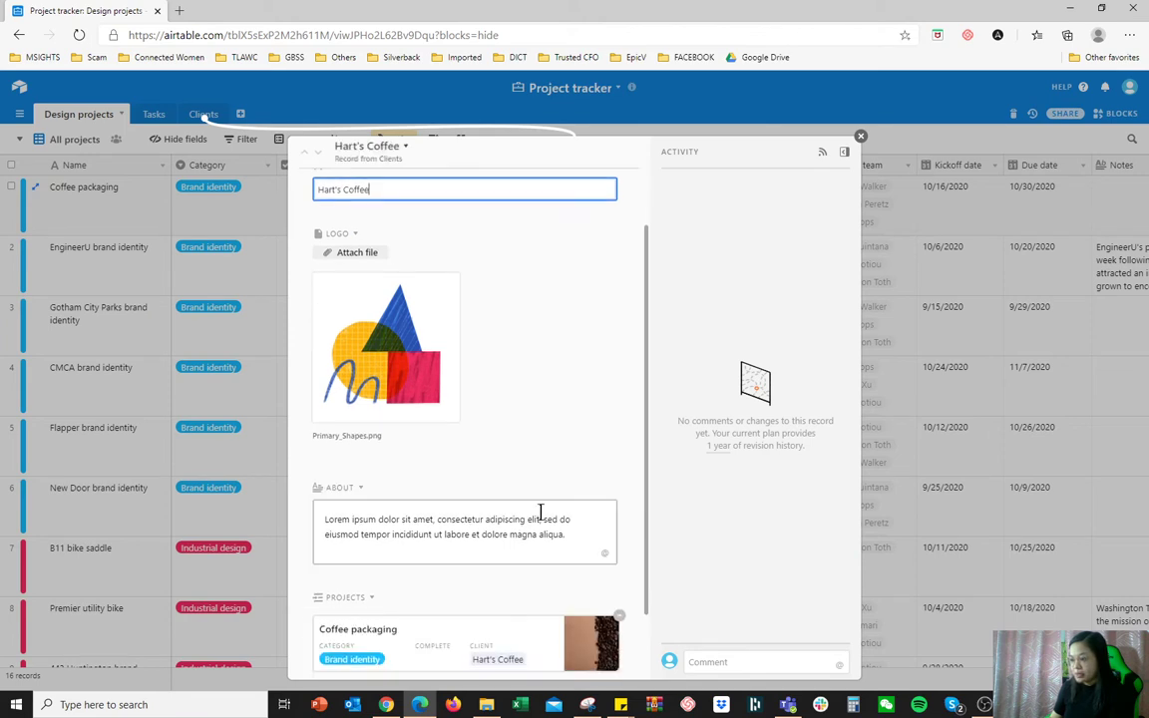
scroll(541, 533, "up", 3)
- Highlight the Name and About texts in the Hart's Coffee record to examine them, and close the record
left_click(329, 259)
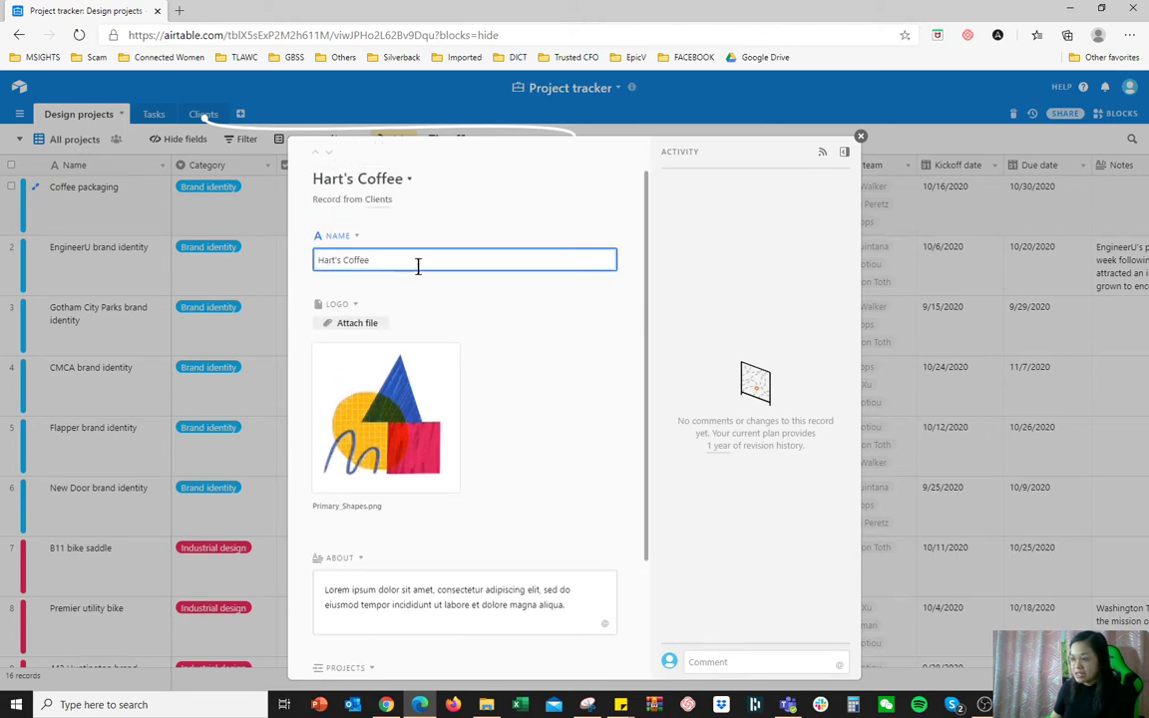
left_click_drag(418, 267, 298, 265)
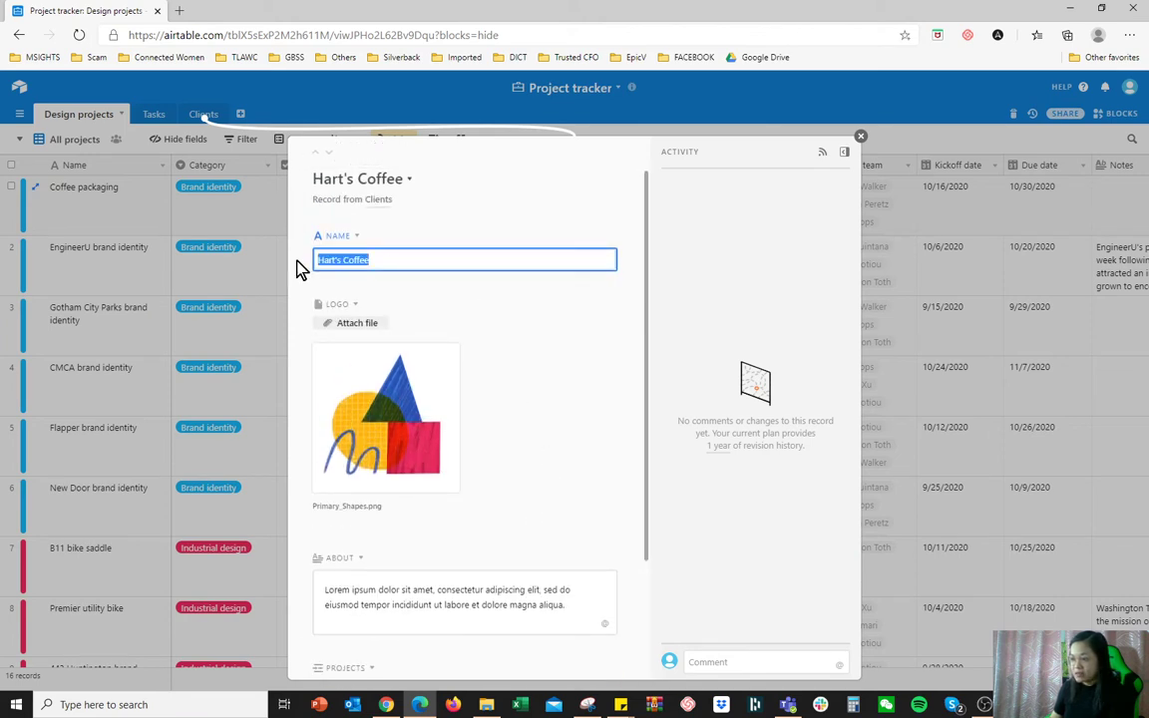
scroll(499, 498, "down", 2)
left_click(389, 439)
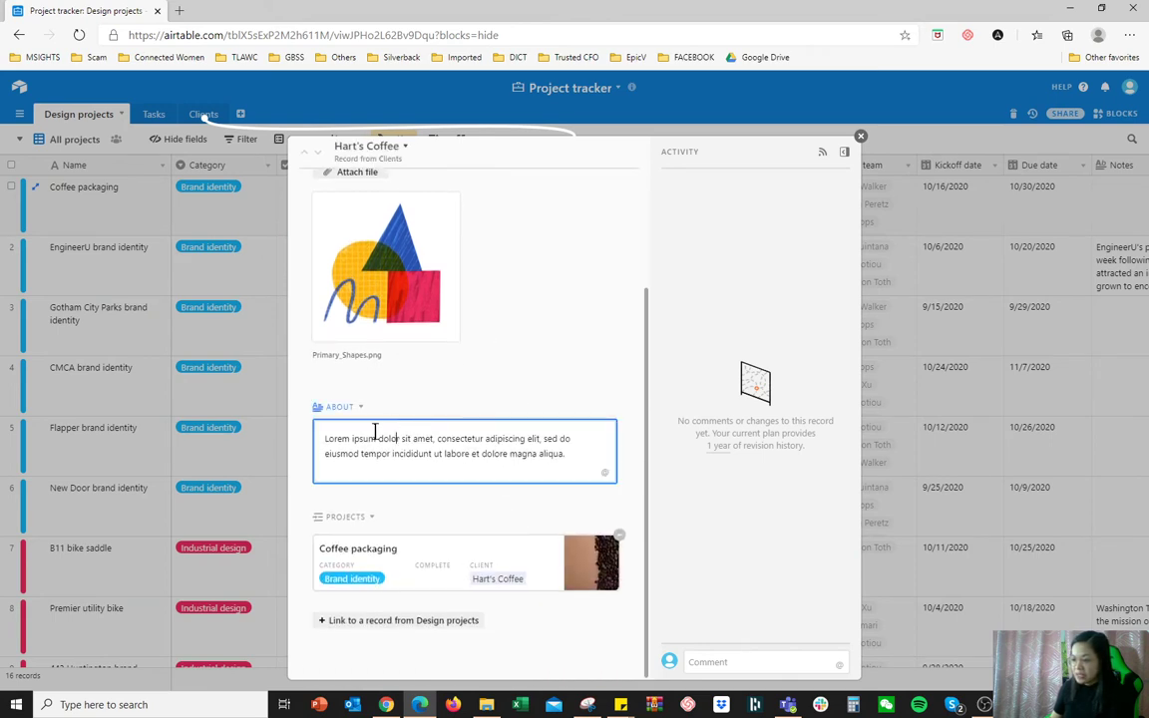
left_click_drag(342, 438, 385, 569)
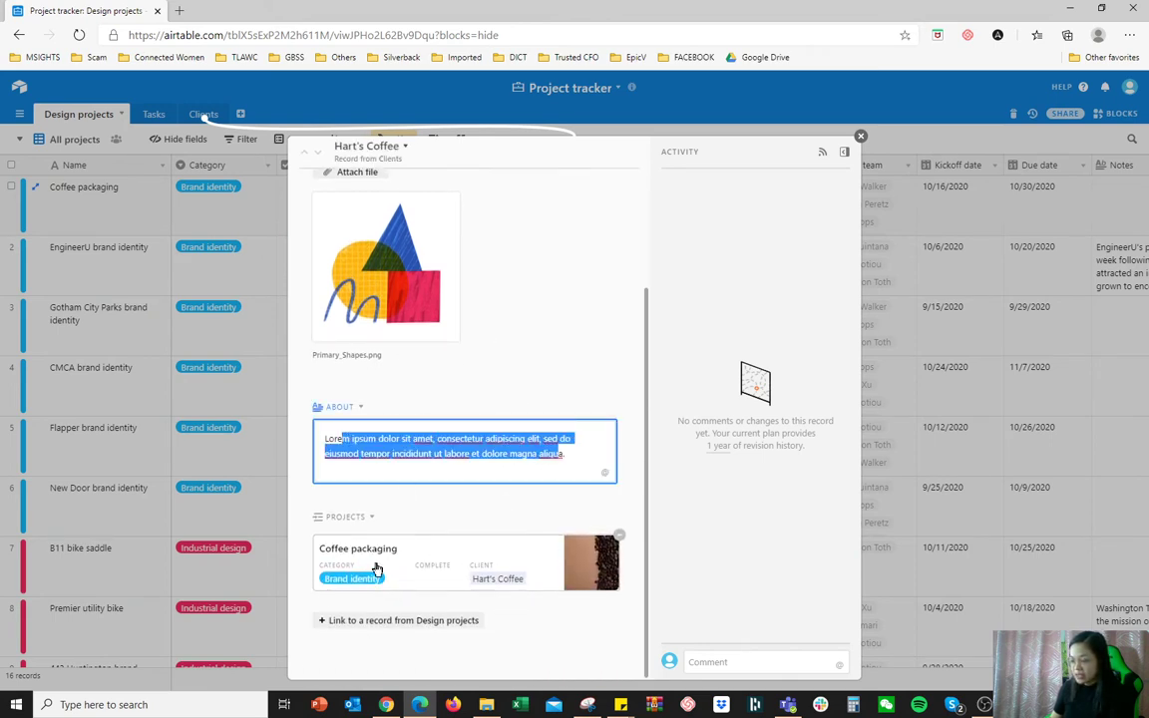
scroll(429, 479, "up", 3)
left_click(859, 137)
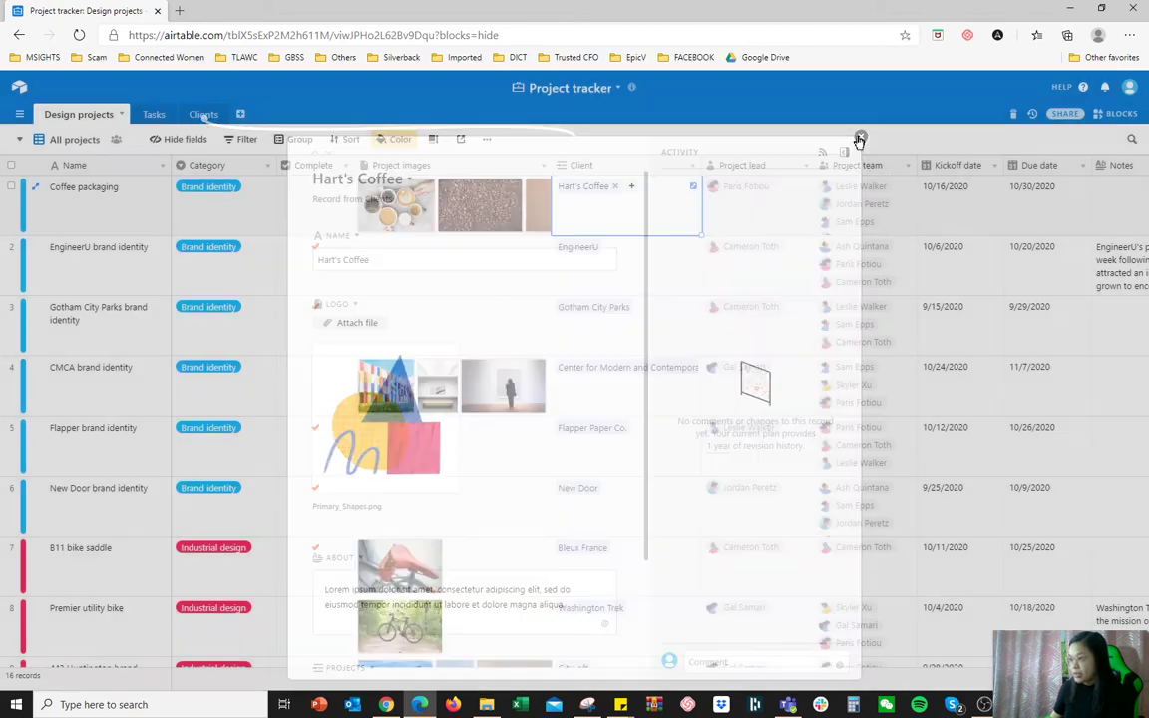
- Check the linked clients of the EngineerU and CMCA brand identity records against the Client field's link settings, leaving the settings unsaved
left_click(577, 251)
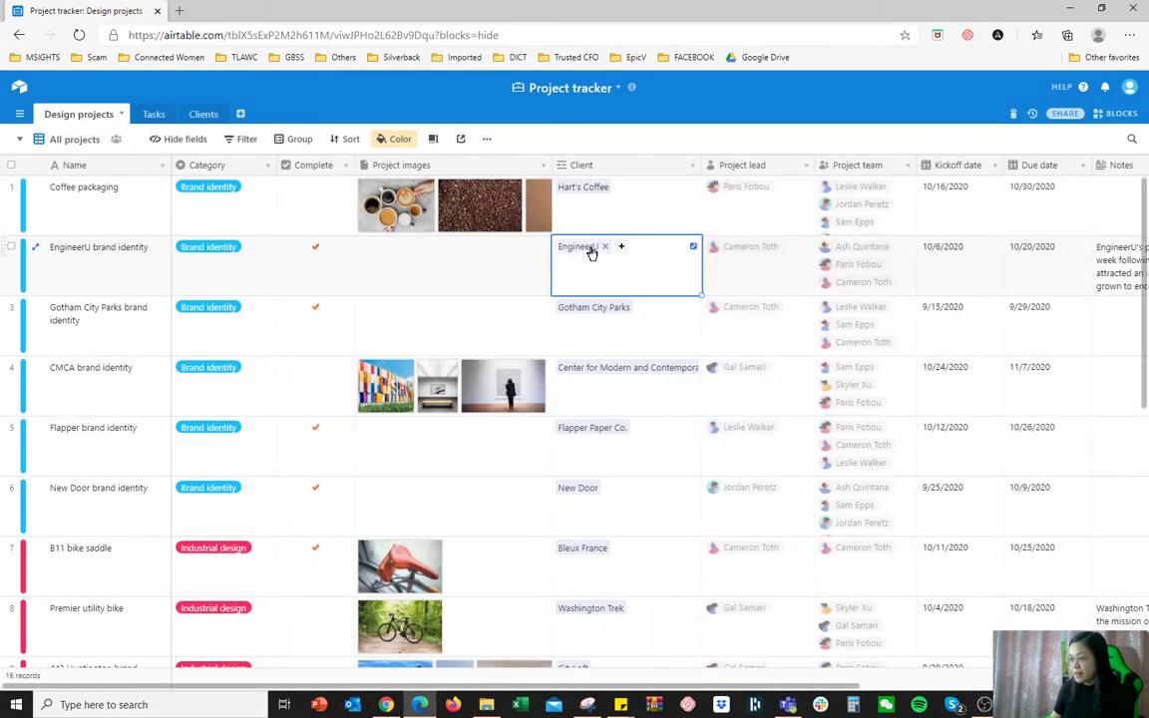
left_click(597, 371)
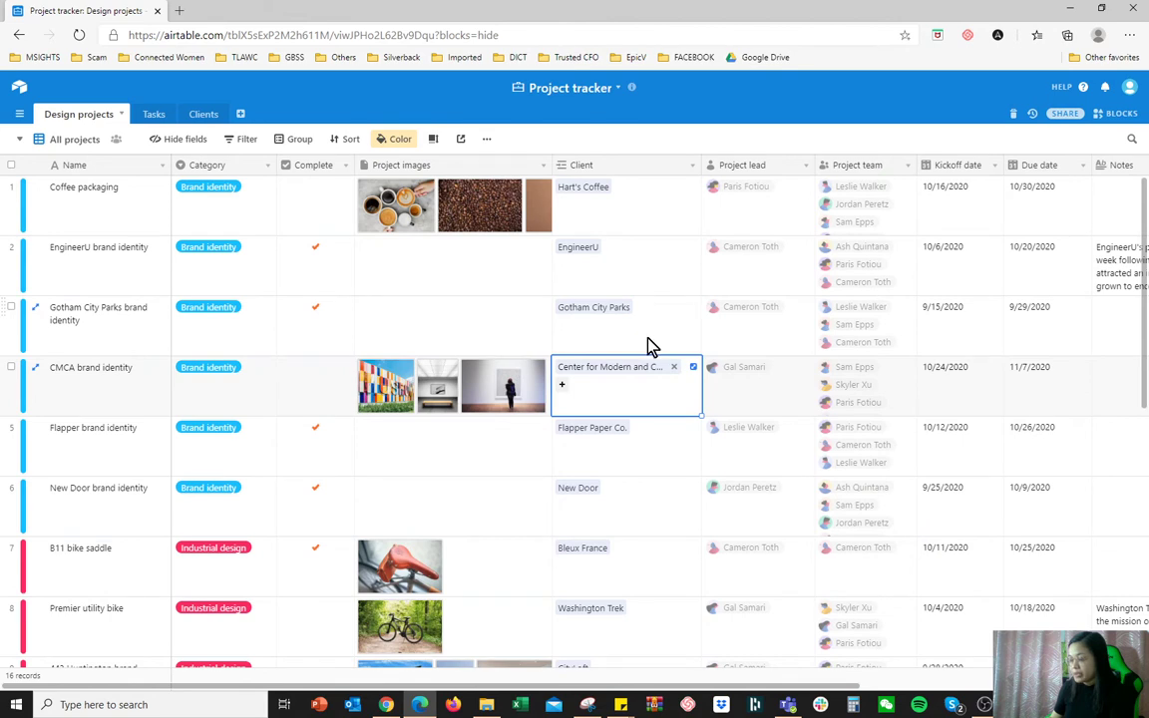
left_click(578, 167)
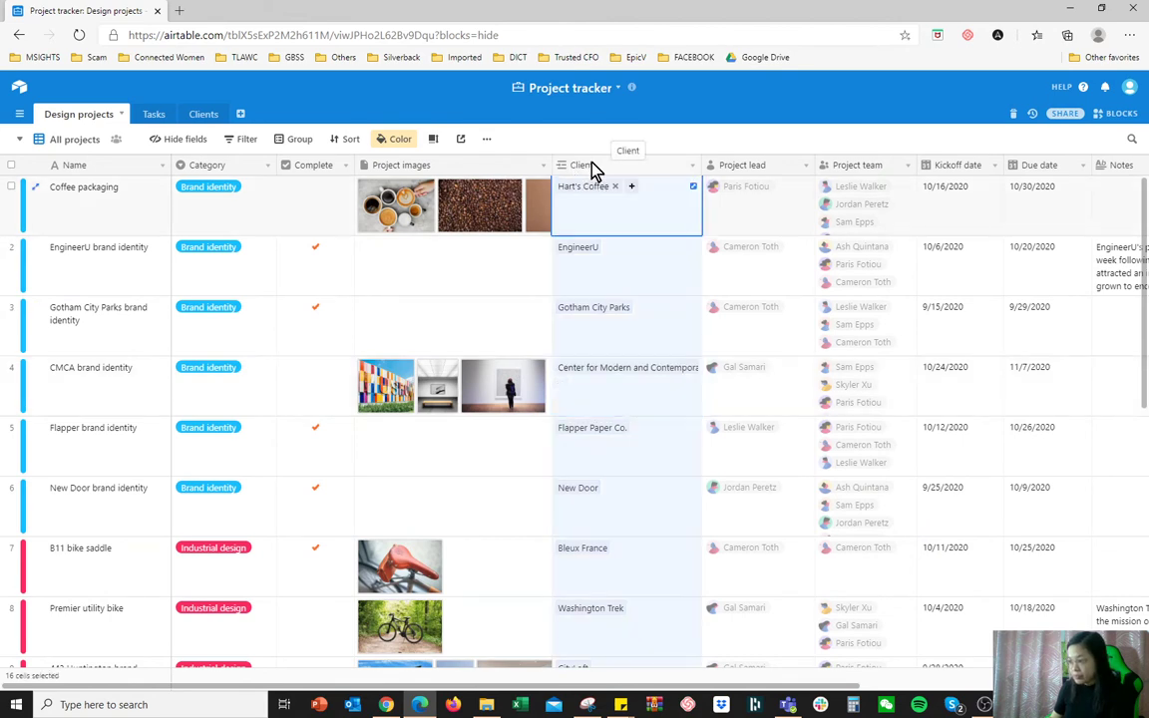
double_click(594, 170)
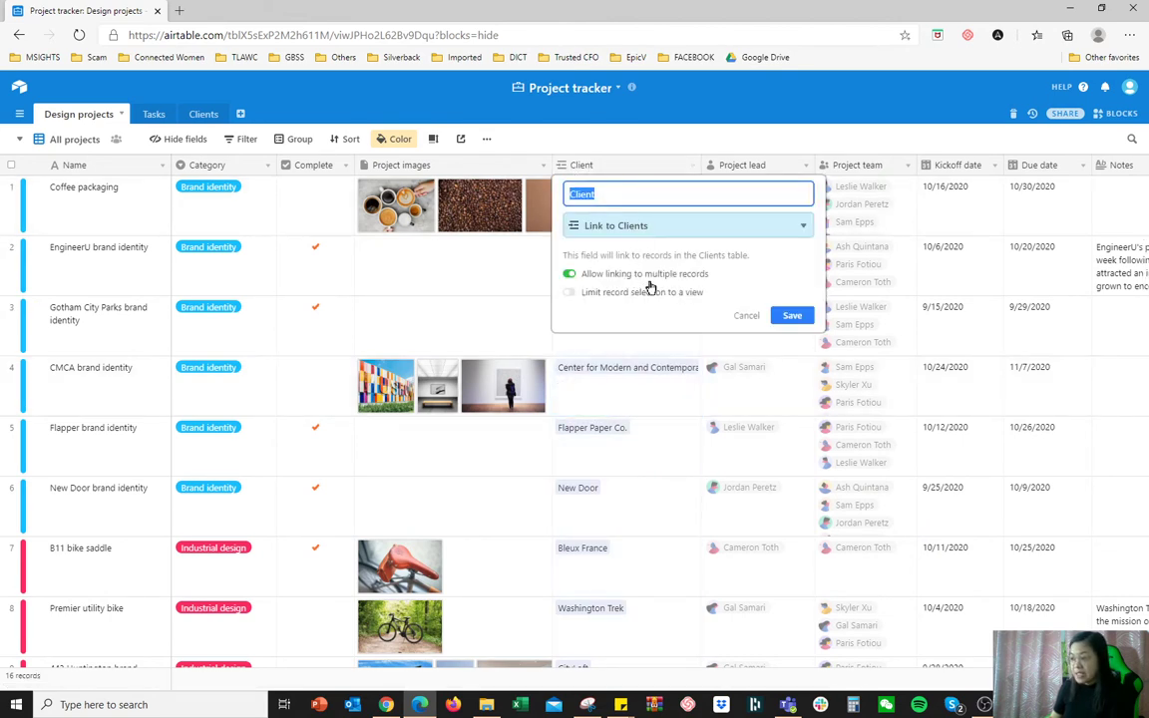
left_click(746, 315)
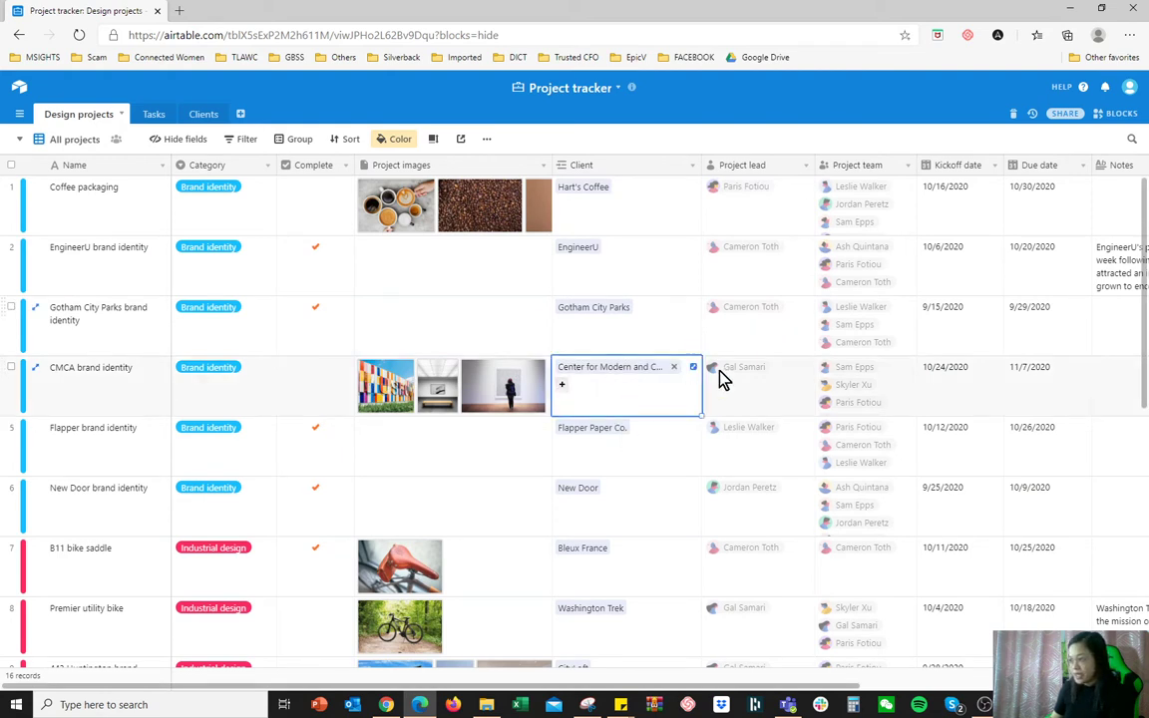
- Review the Project lead field's Collaborator settings and the available field types, and cancel the field edit
scroll(755, 684, "right", 3)
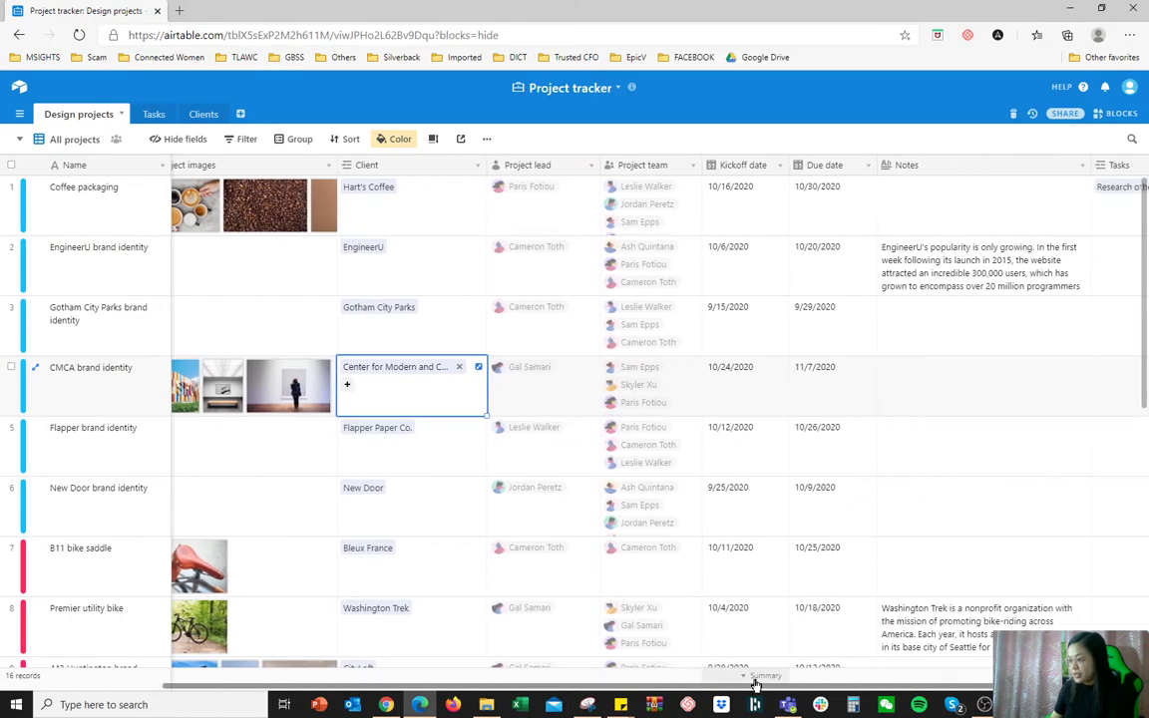
left_click(530, 172)
double_click(546, 172)
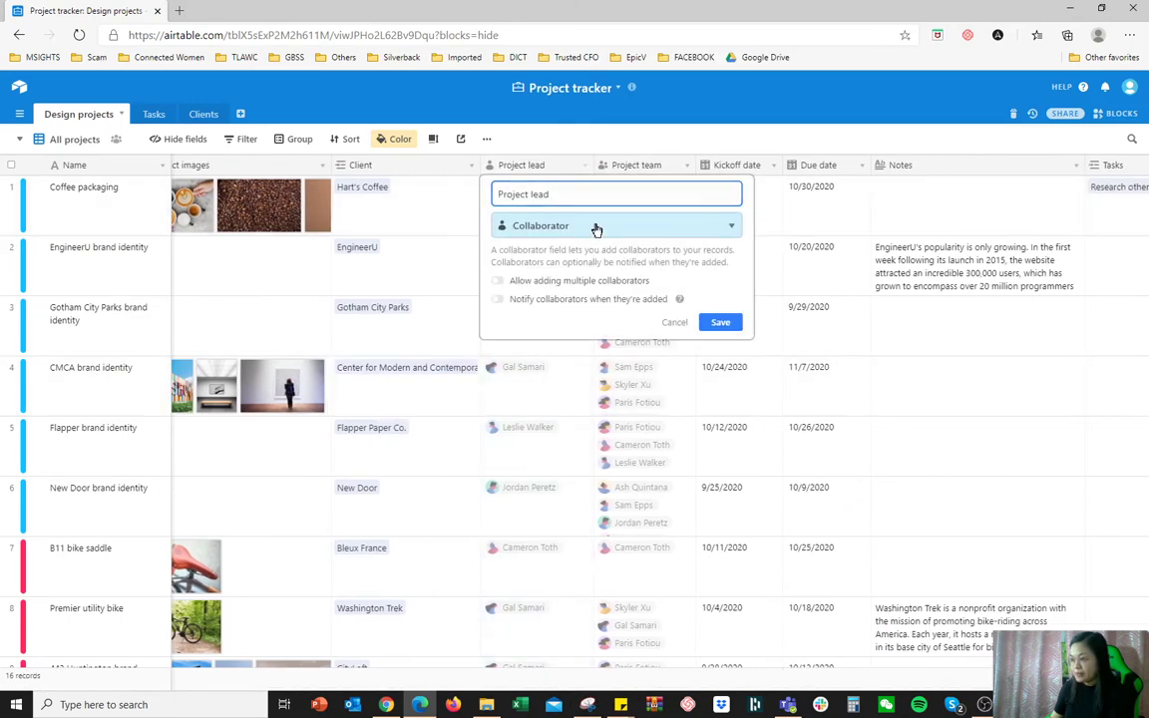
left_click(596, 227)
left_click(676, 584)
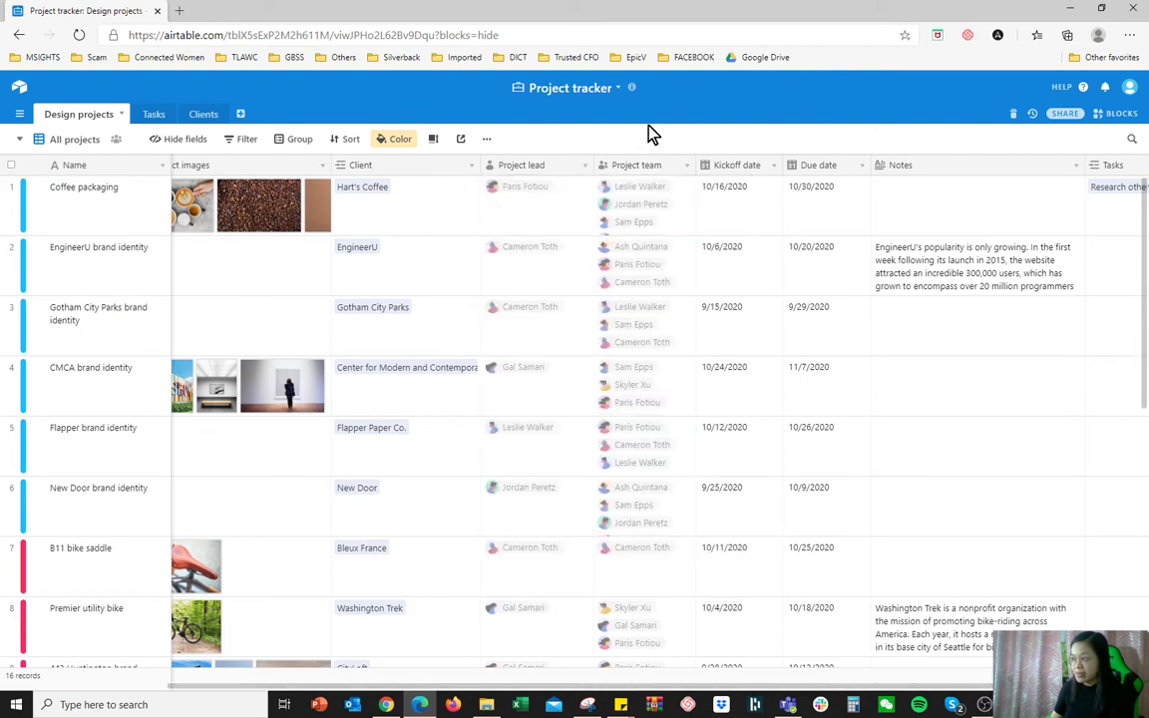
- Examine the Project tracker base's sharing options and the permission levels for invited collaborators, and close them without inviting anyone
left_click(1068, 121)
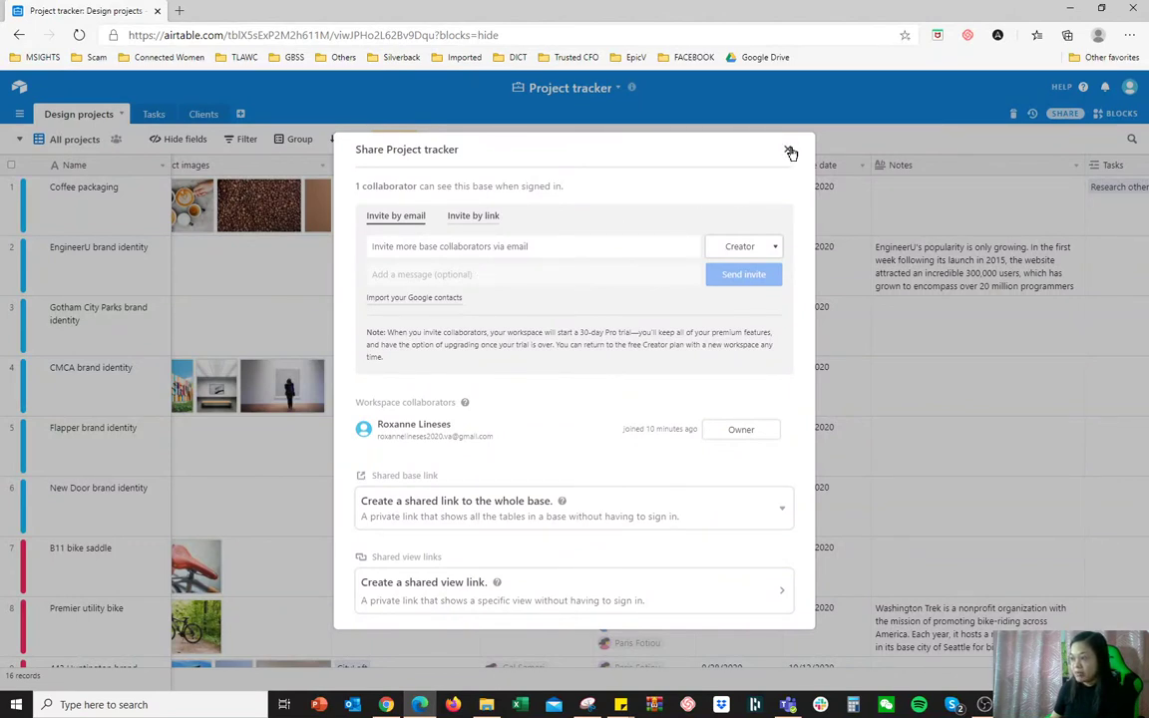
left_click(762, 254)
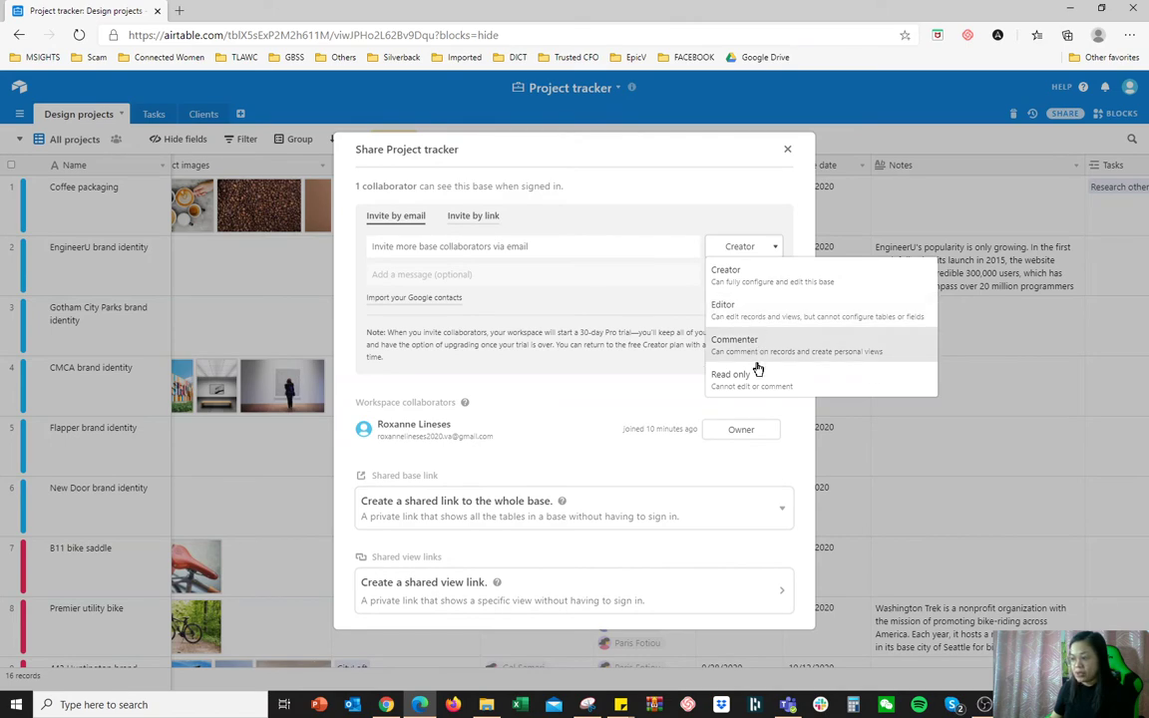
left_click(787, 150)
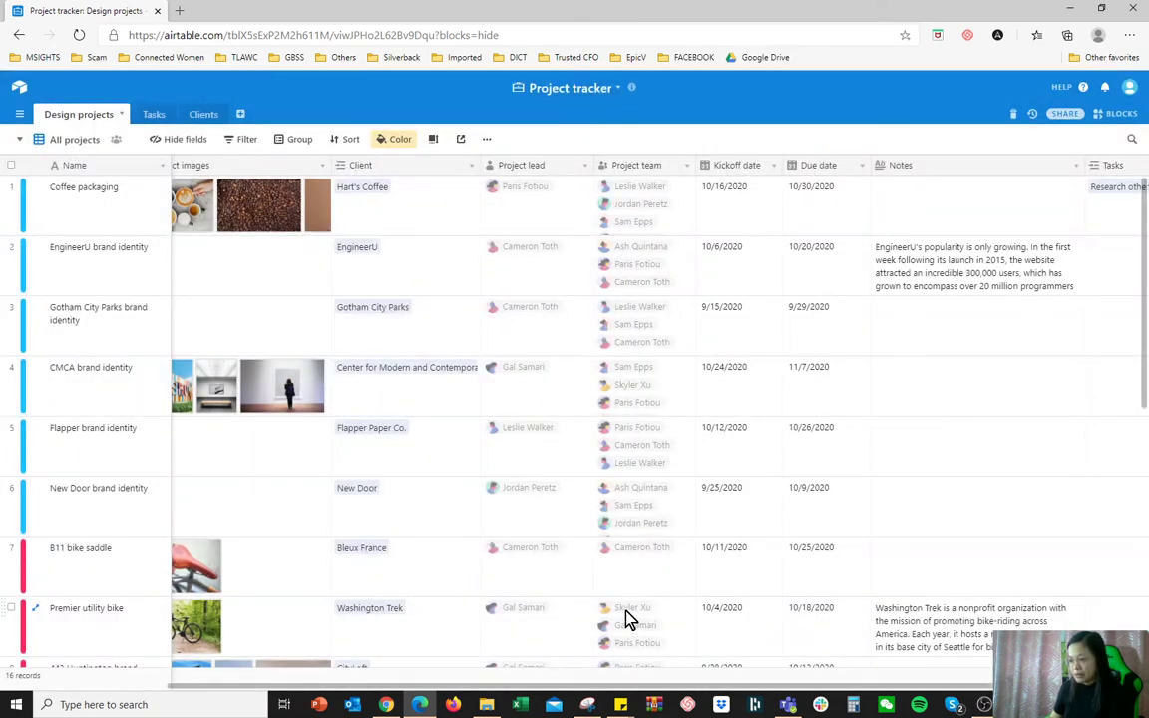
double_click(657, 167)
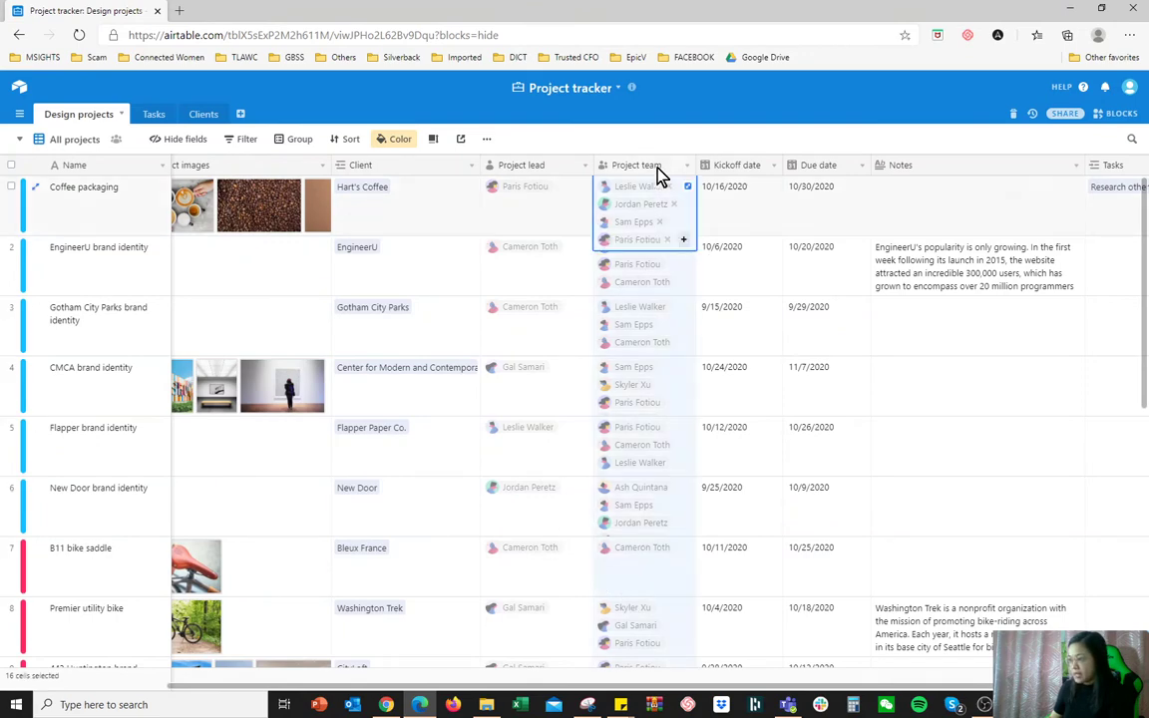
key("F1")
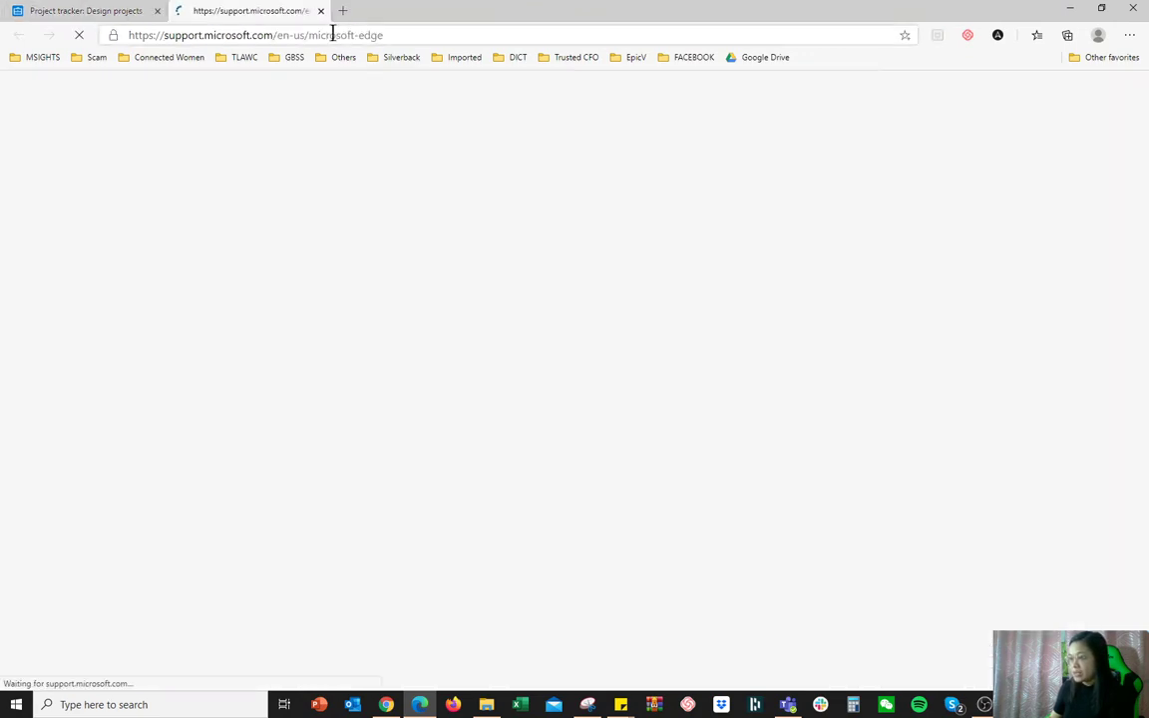
key("ctrl+w")
key("Escape")
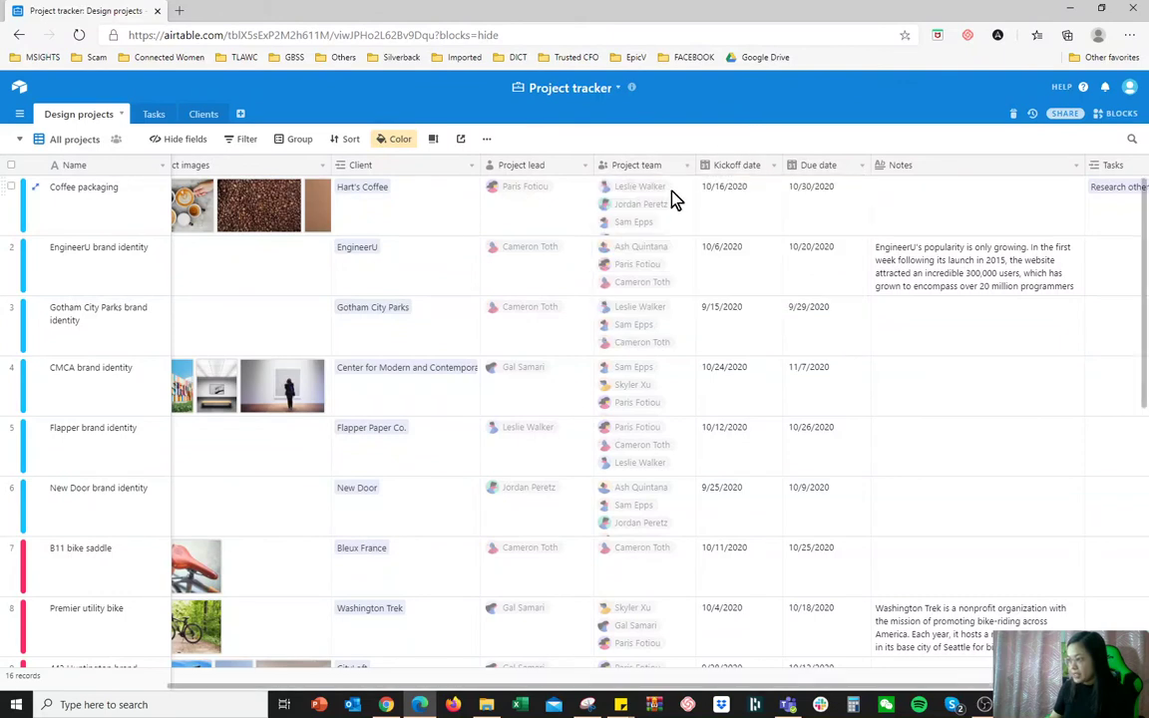
- Review the Kickoff date field's Date settings and available date formats, and cancel the field edit
left_click(755, 173)
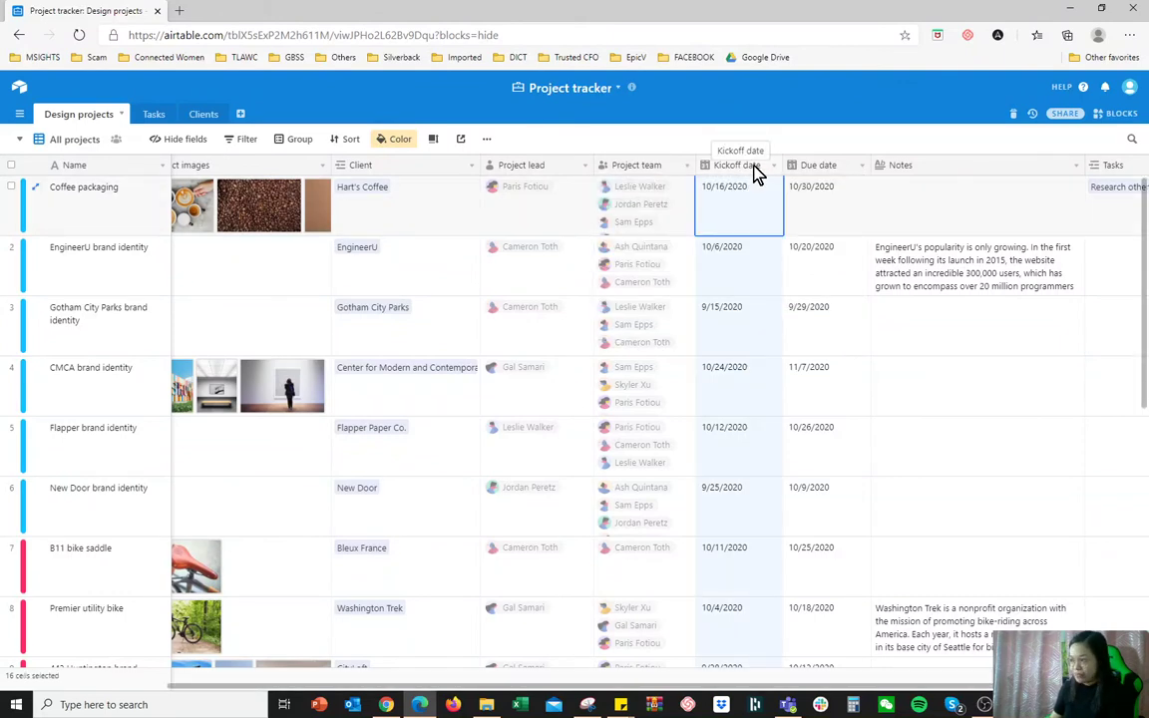
double_click(758, 174)
left_click(803, 289)
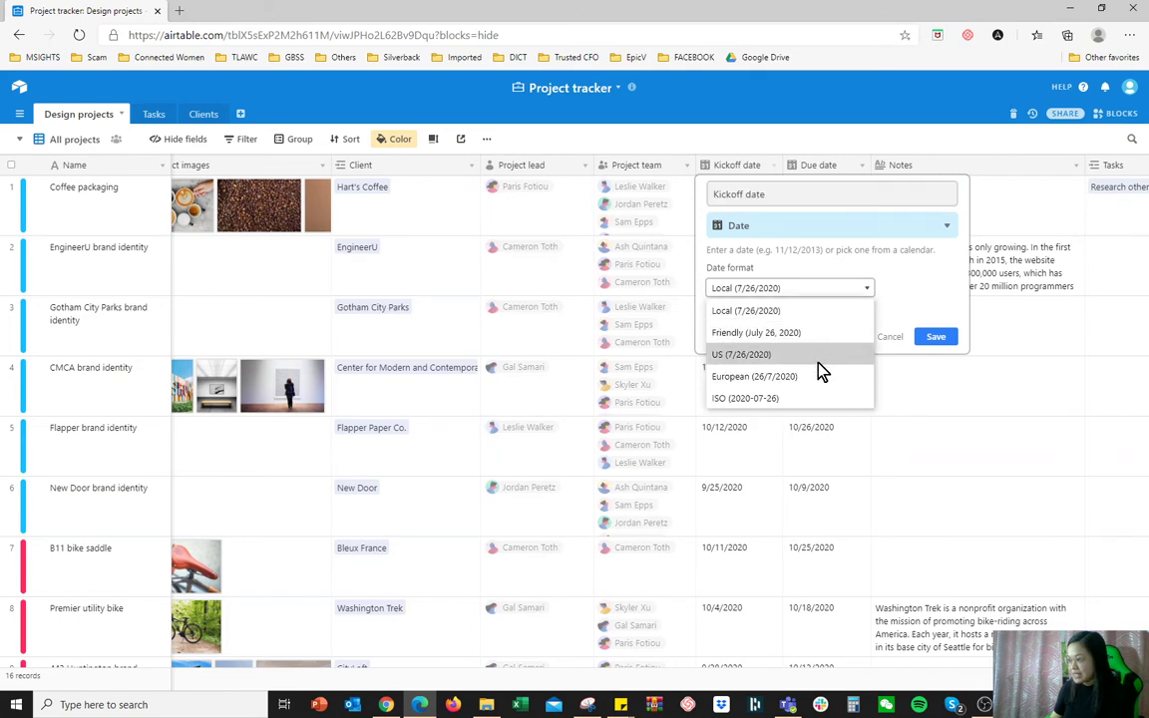
left_click(782, 287)
left_click(781, 227)
left_click(786, 438)
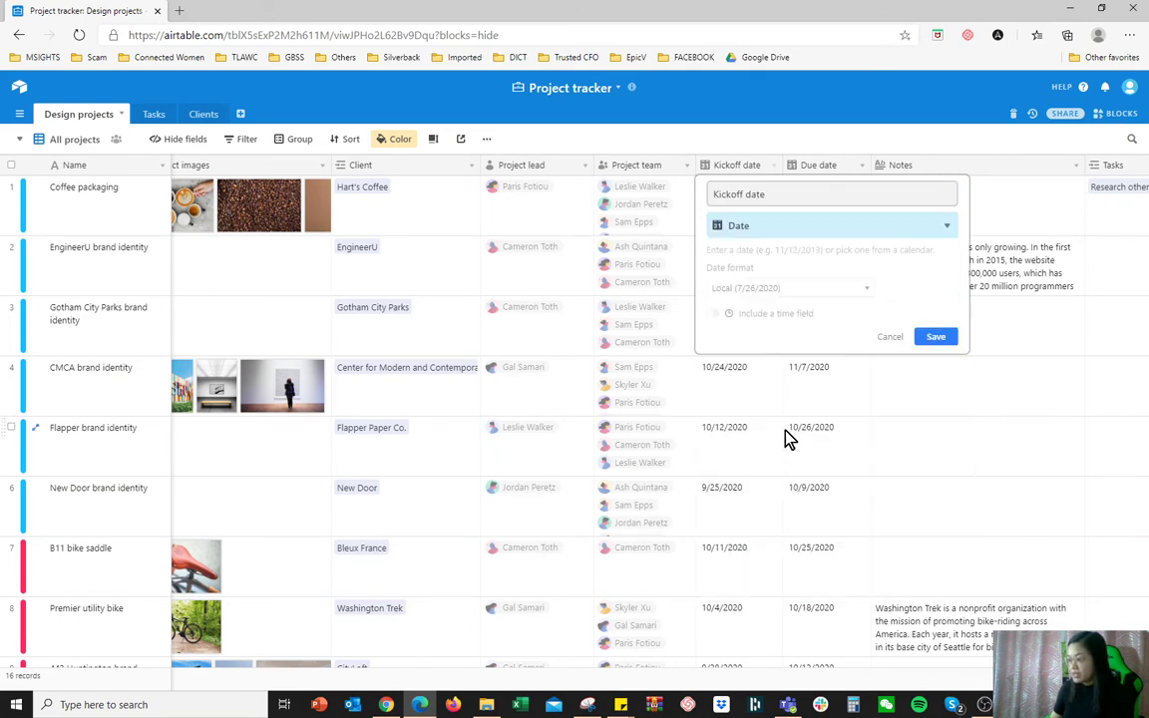
left_click(783, 289)
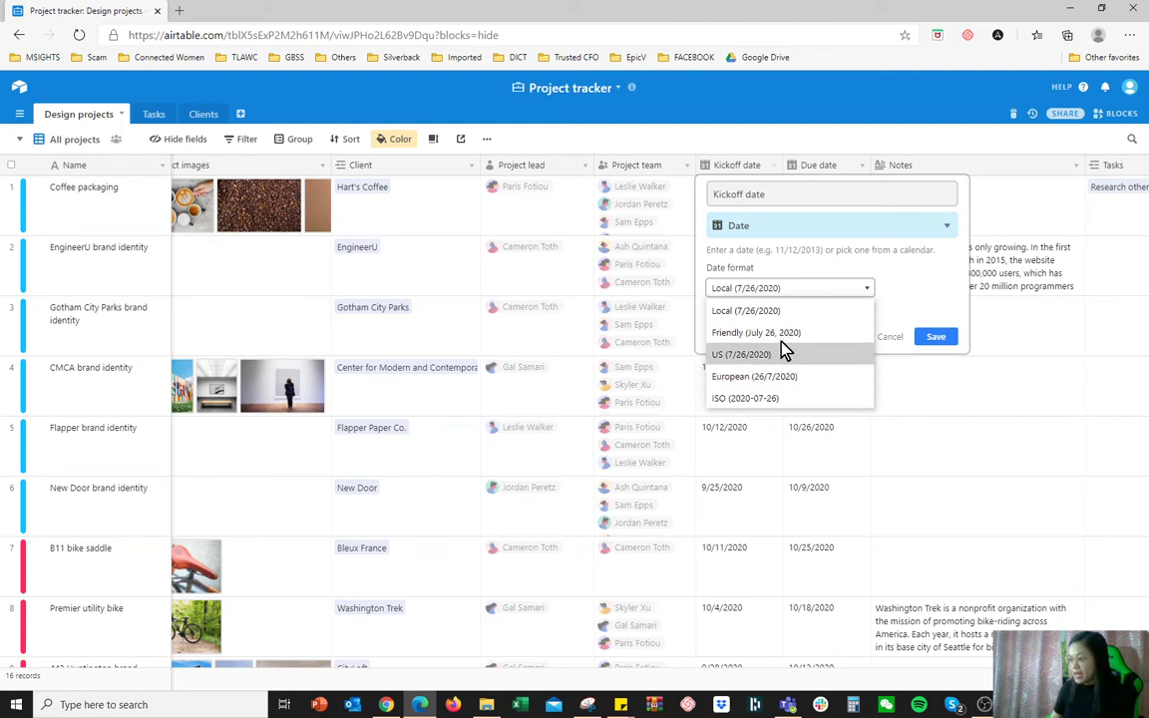
left_click(910, 299)
left_click(886, 339)
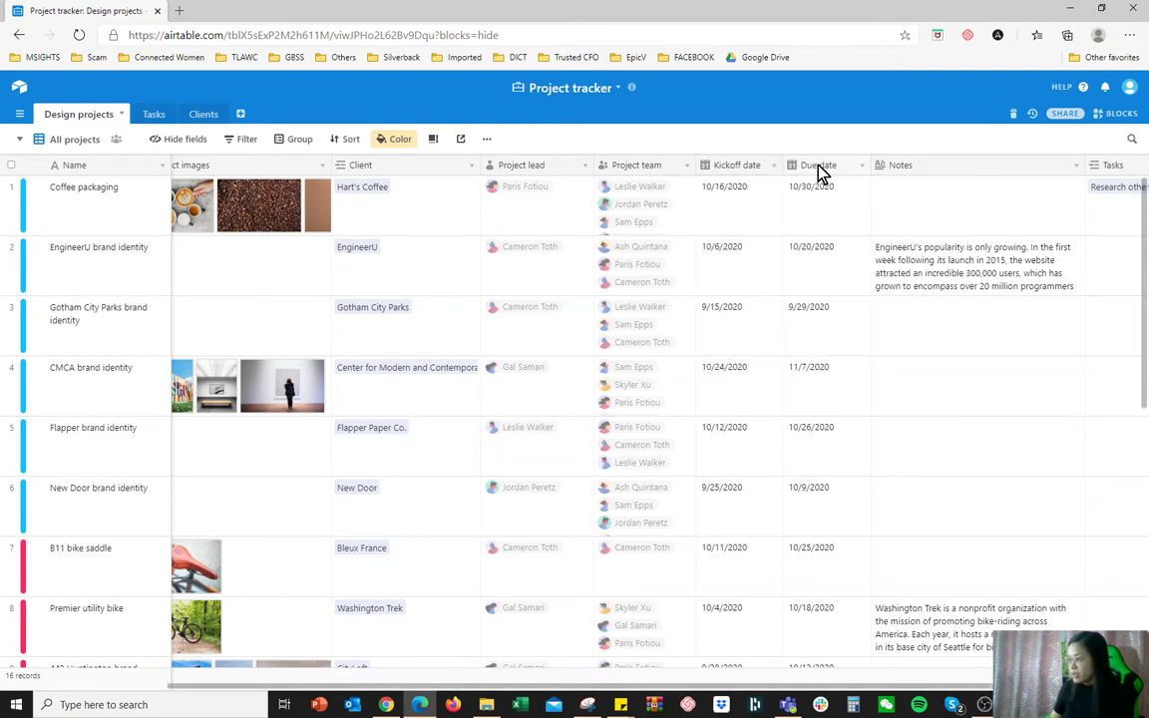
- Review the Notes field's Long text type and its rich text formatting option, and cancel the field edit
left_click(817, 169)
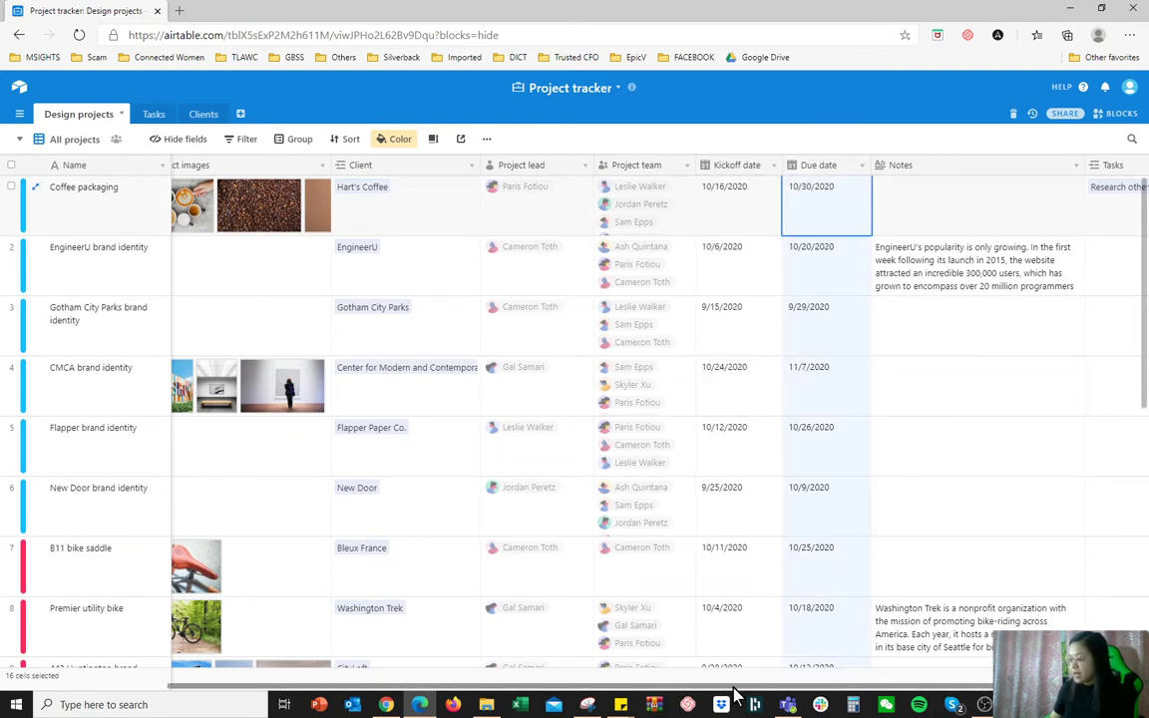
left_click_drag(766, 687, 897, 688)
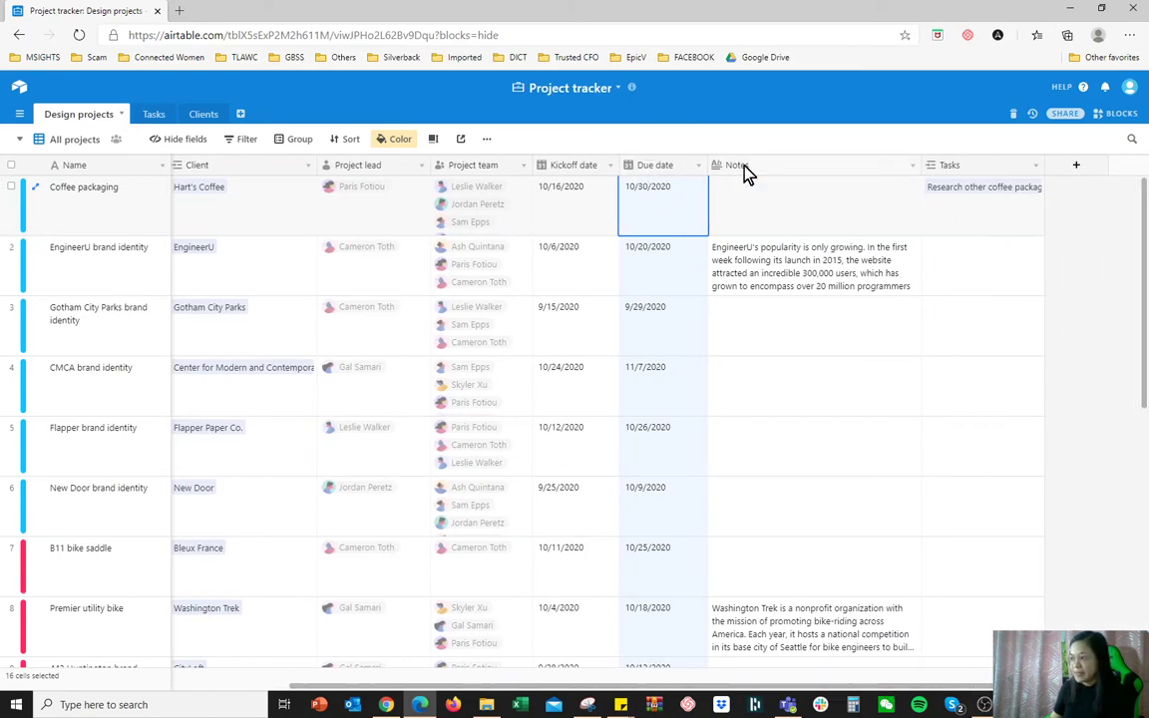
left_click(773, 172)
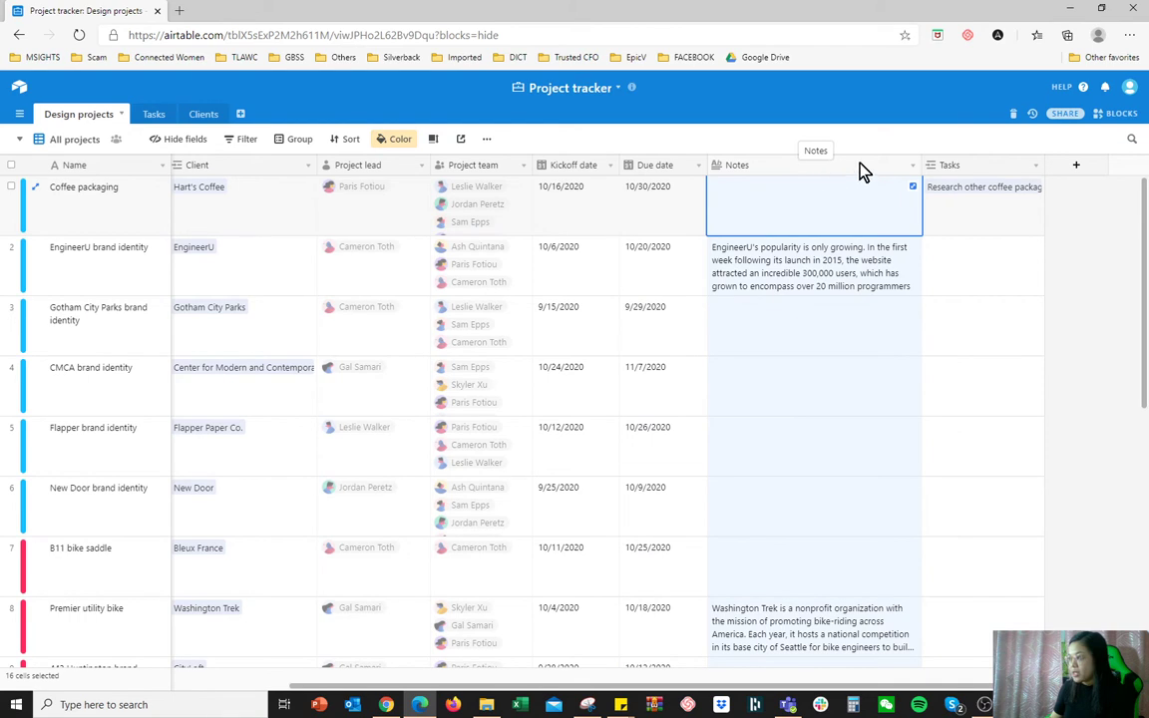
left_click(759, 262)
double_click(793, 166)
left_click(777, 234)
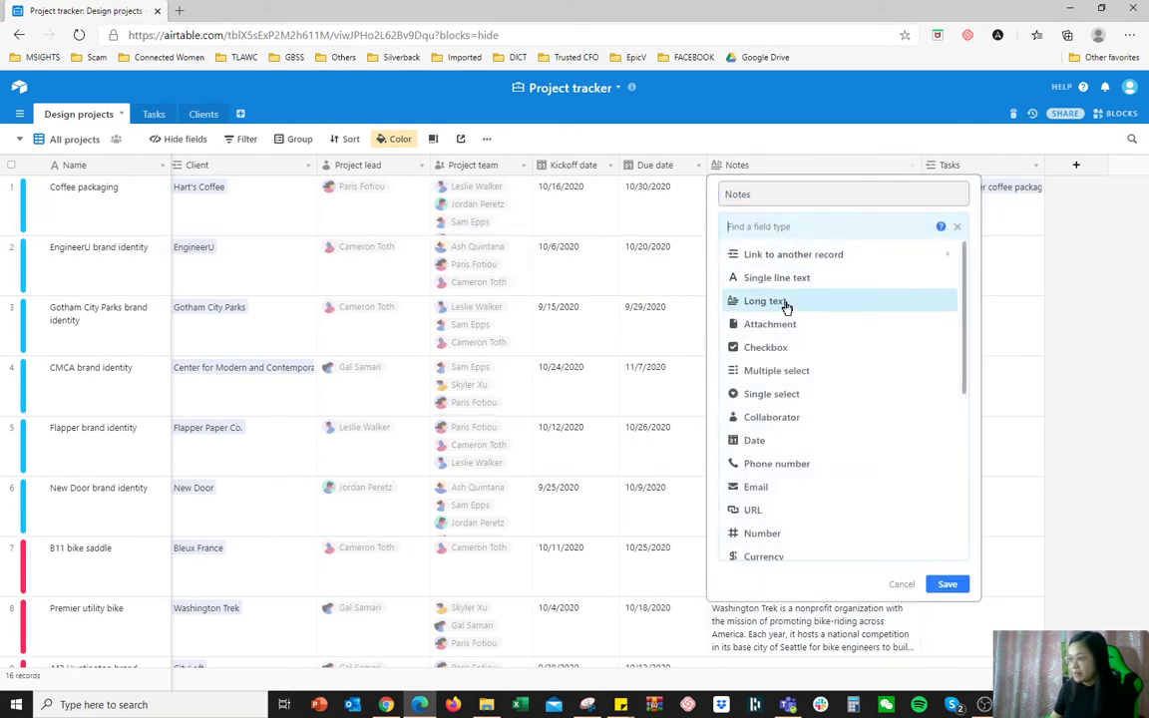
left_click(788, 310)
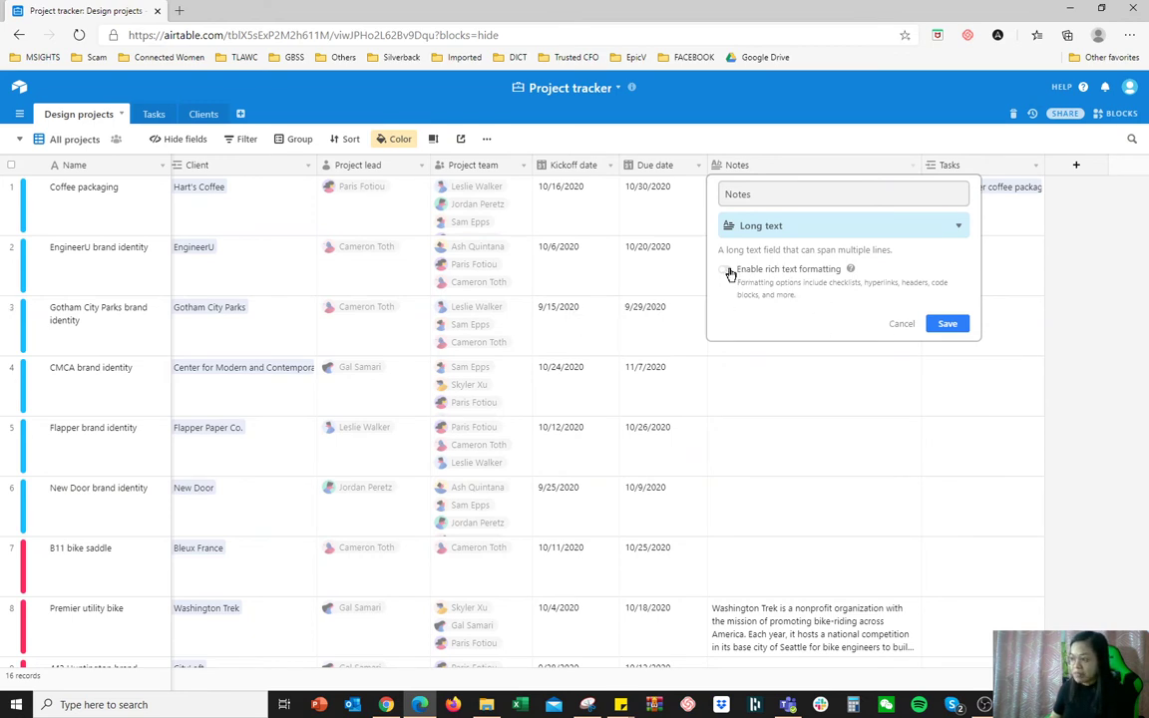
left_click(728, 271)
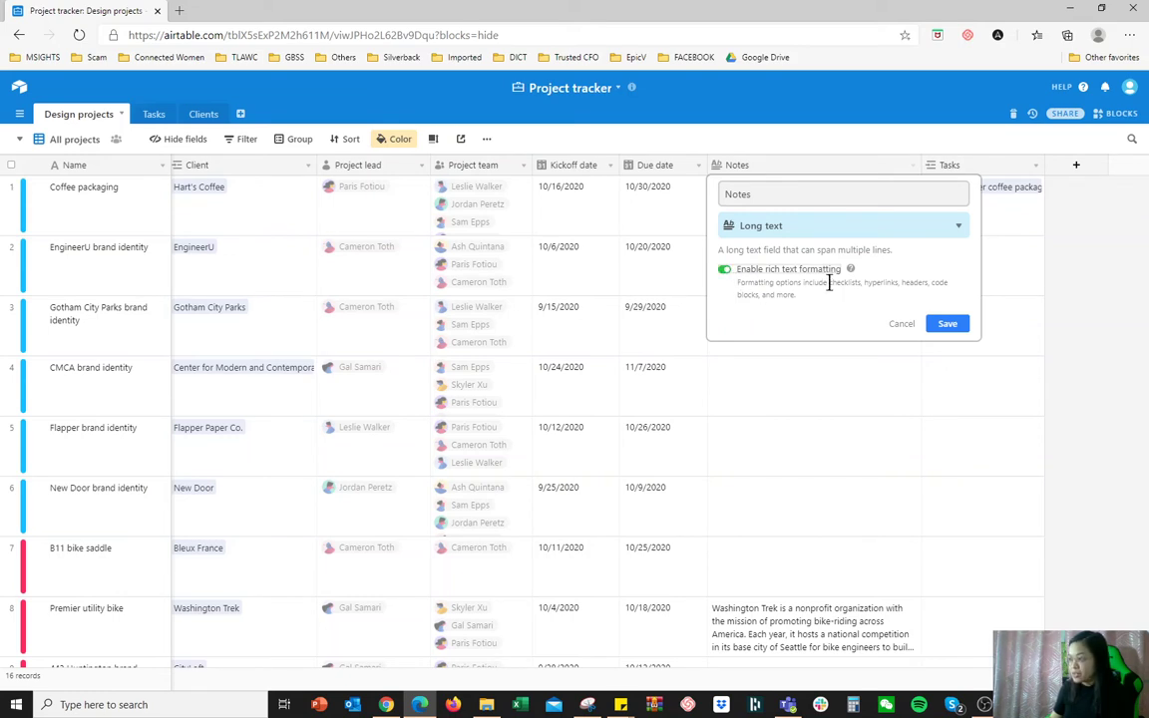
left_click_drag(828, 283, 852, 300)
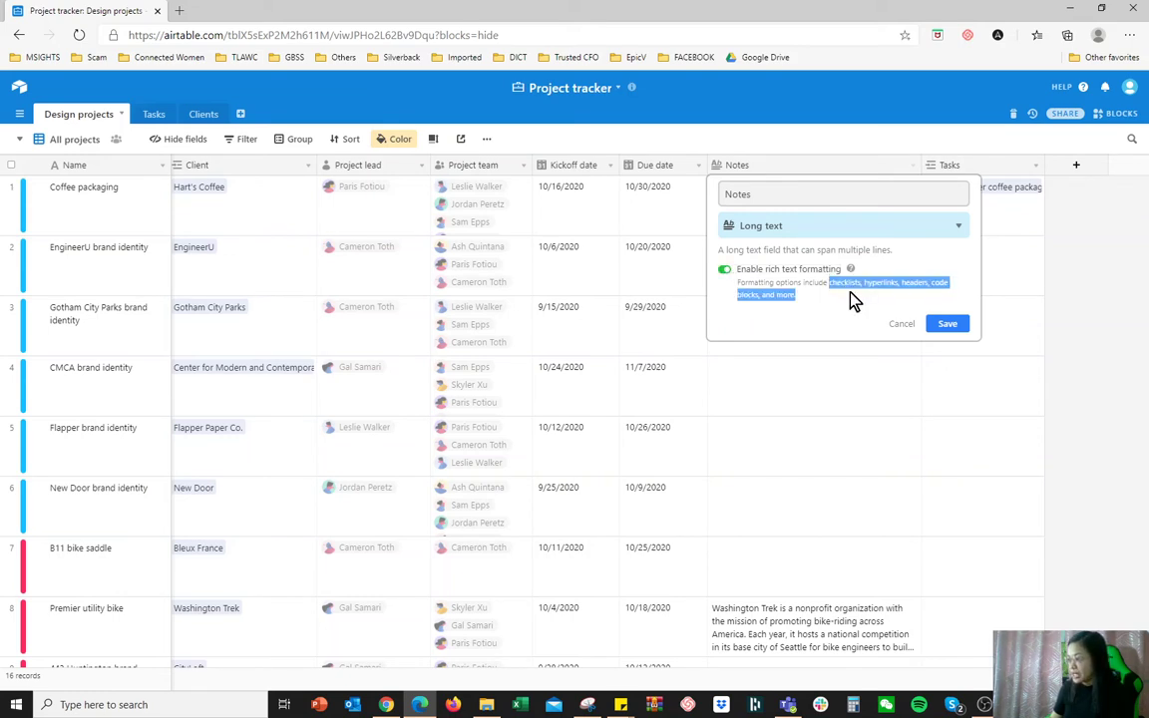
left_click(906, 326)
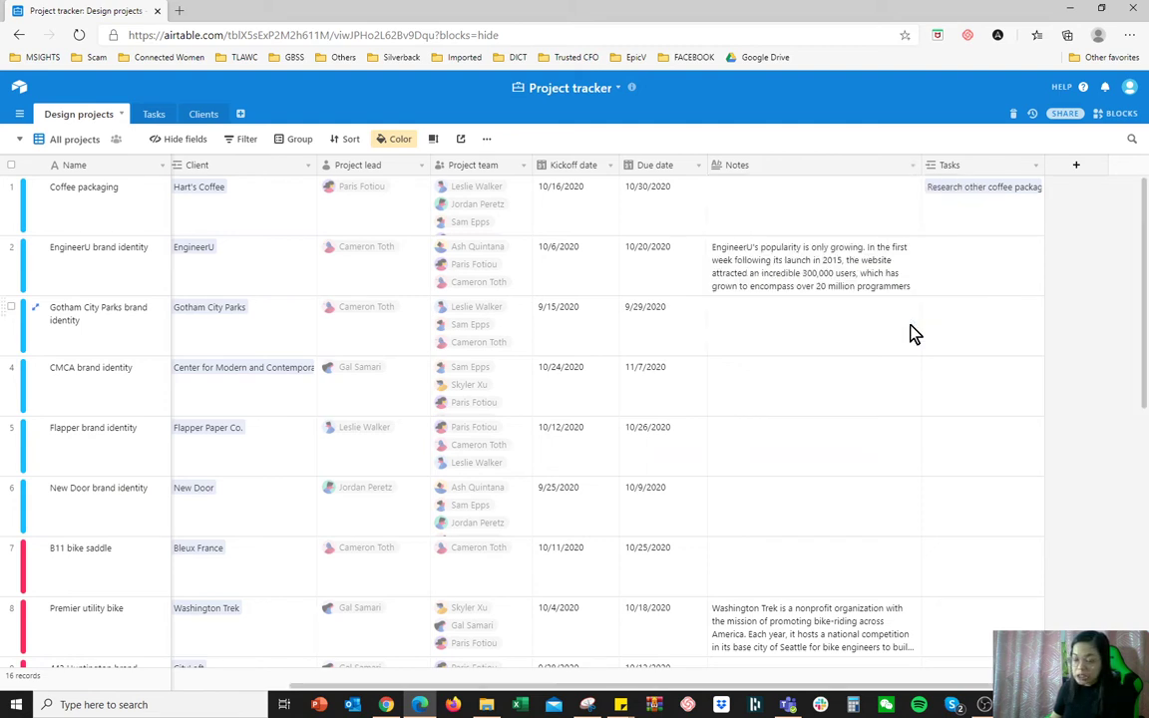
- Make the figure 300,000 bold in the Notes of the EngineerU brand identity record
double_click(820, 284)
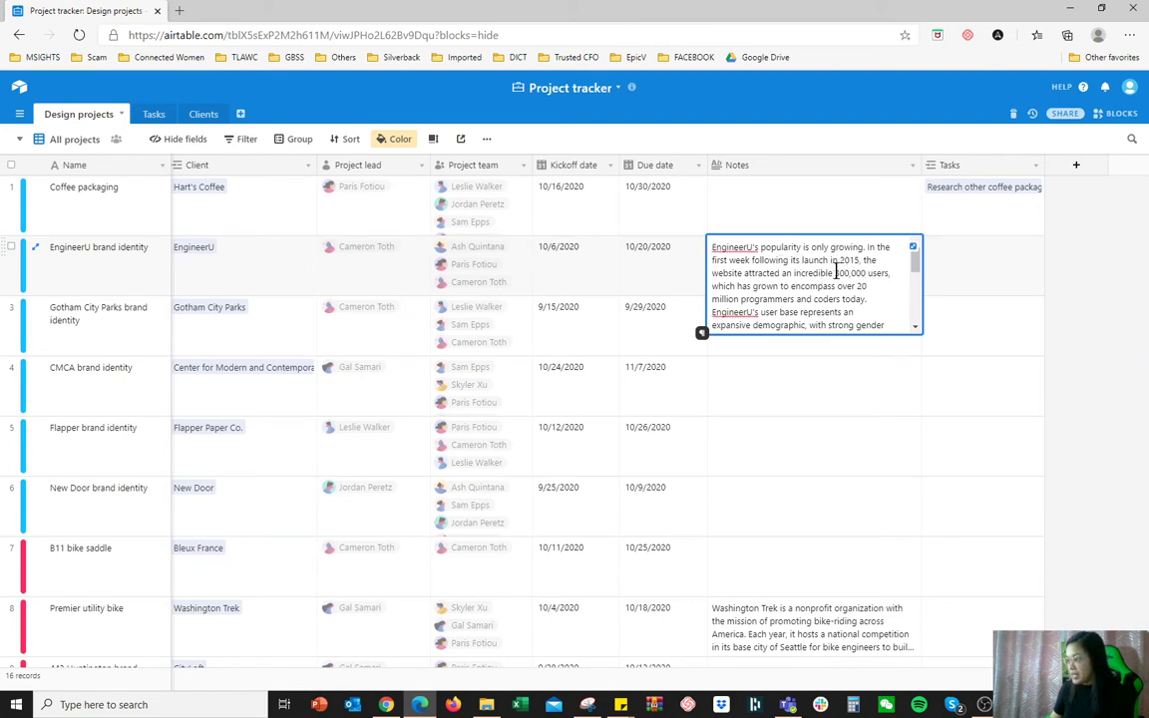
left_click_drag(835, 273, 866, 273)
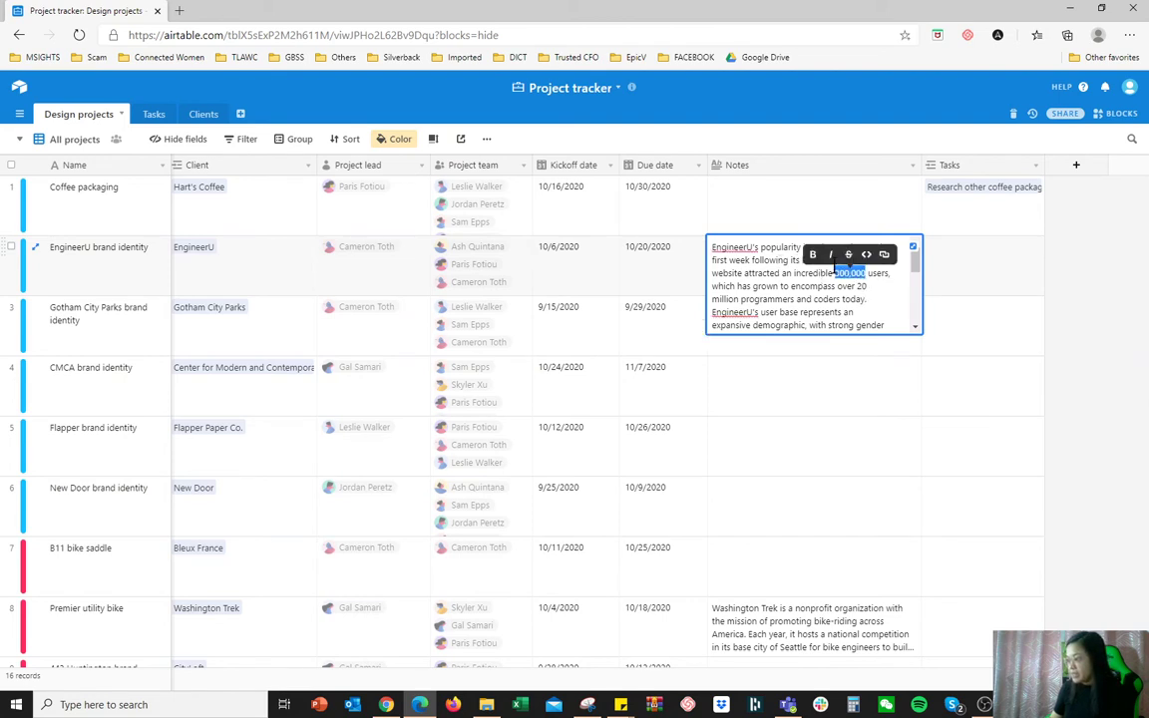
left_click(813, 255)
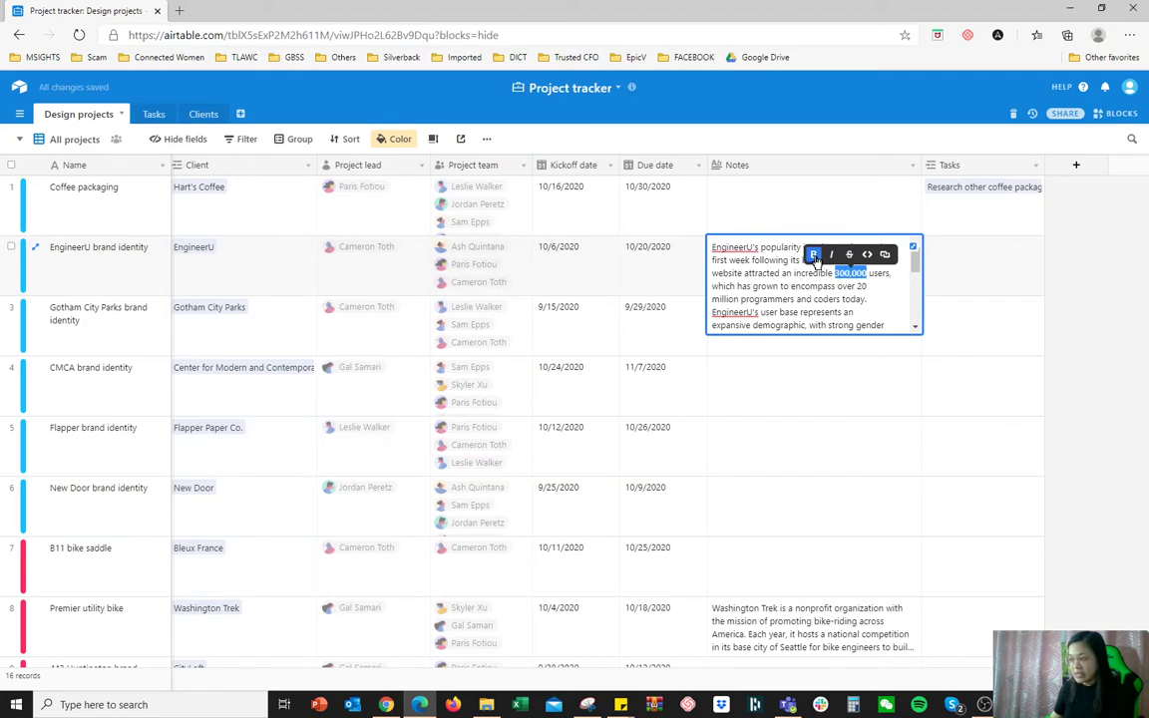
left_click(781, 147)
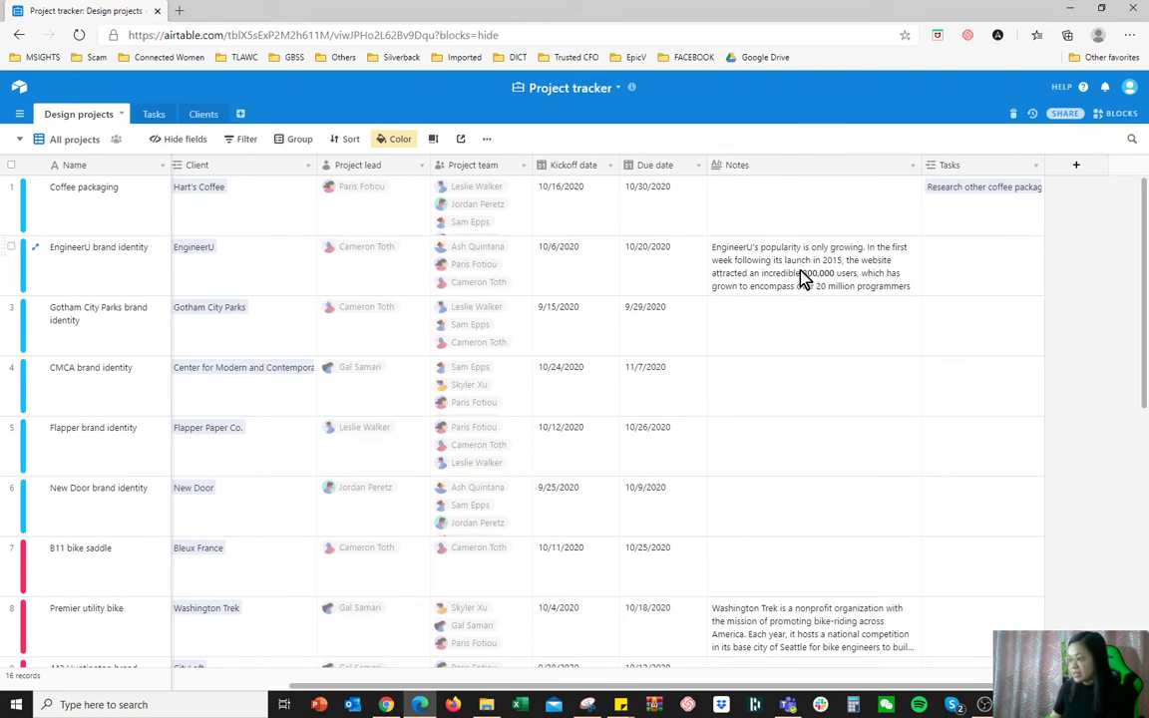
left_click(798, 222)
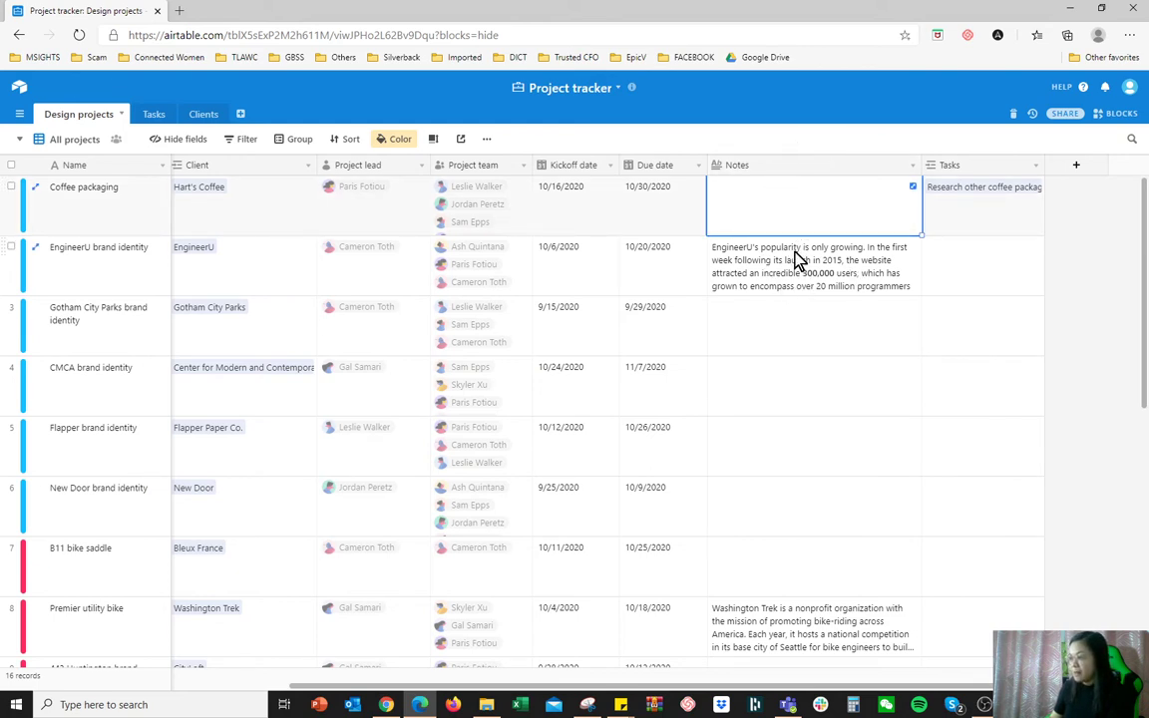
left_click(798, 260)
left_click(798, 216)
left_click(808, 272)
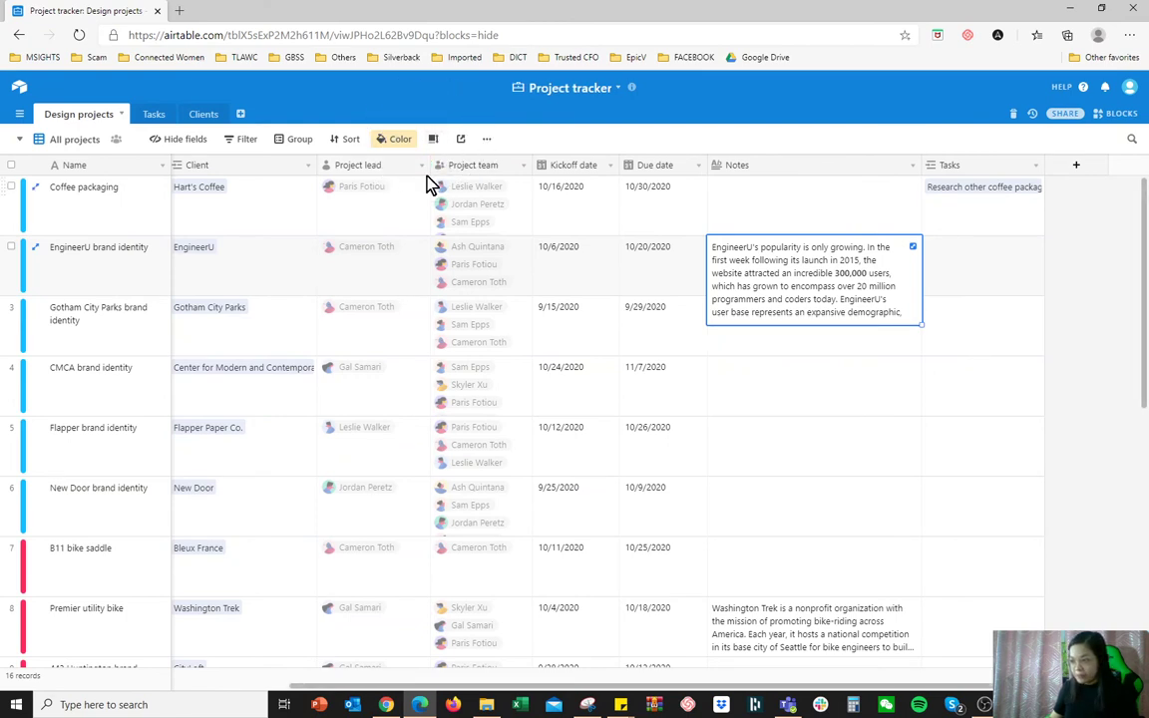
- Compare the Short, Medium, Tall and Extra Tall row heights in the All projects view, and leave it set to Short
left_click(433, 139)
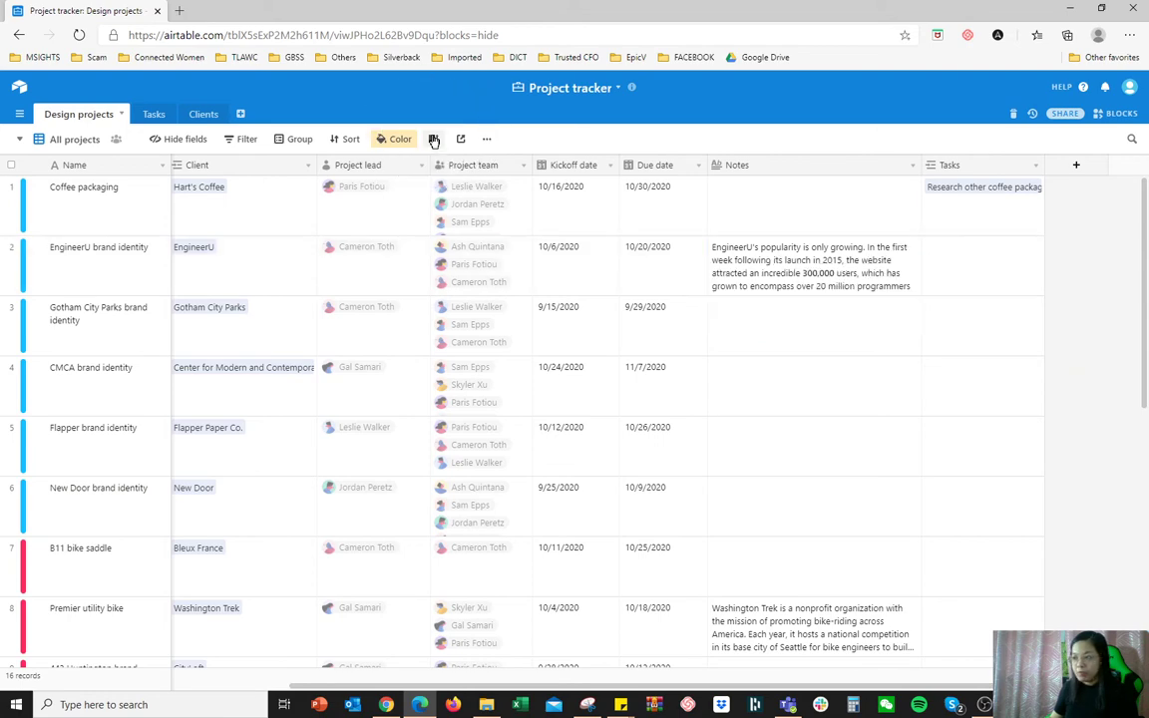
left_click(461, 185)
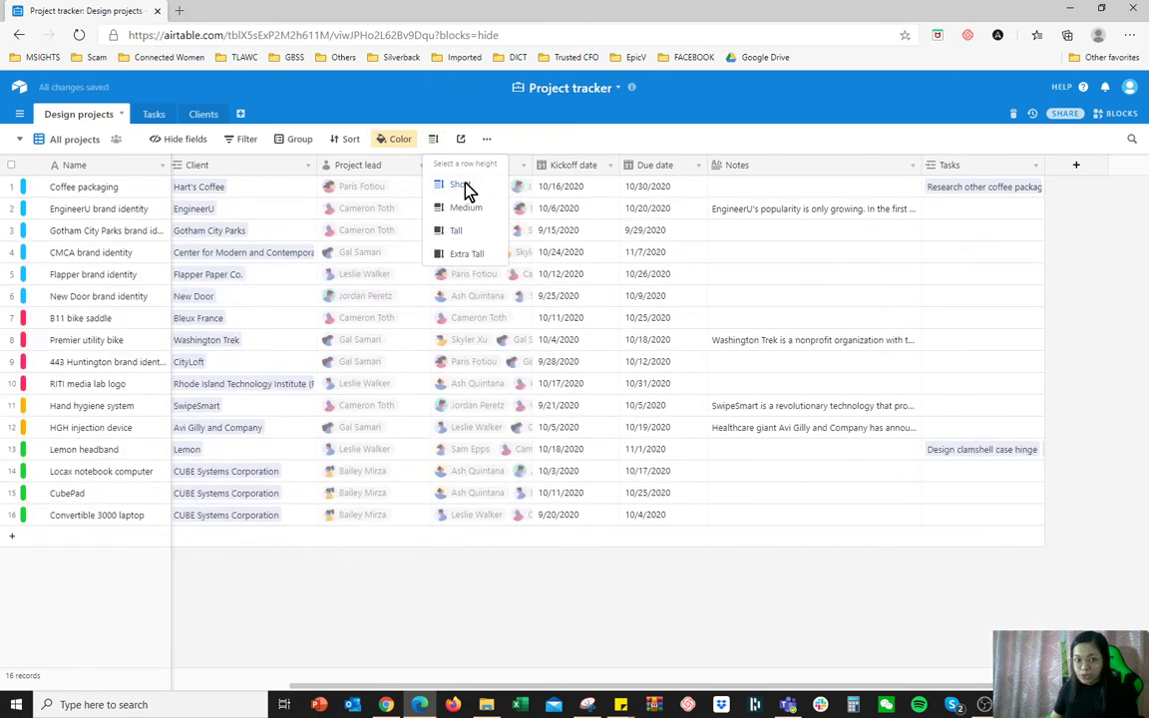
left_click(464, 212)
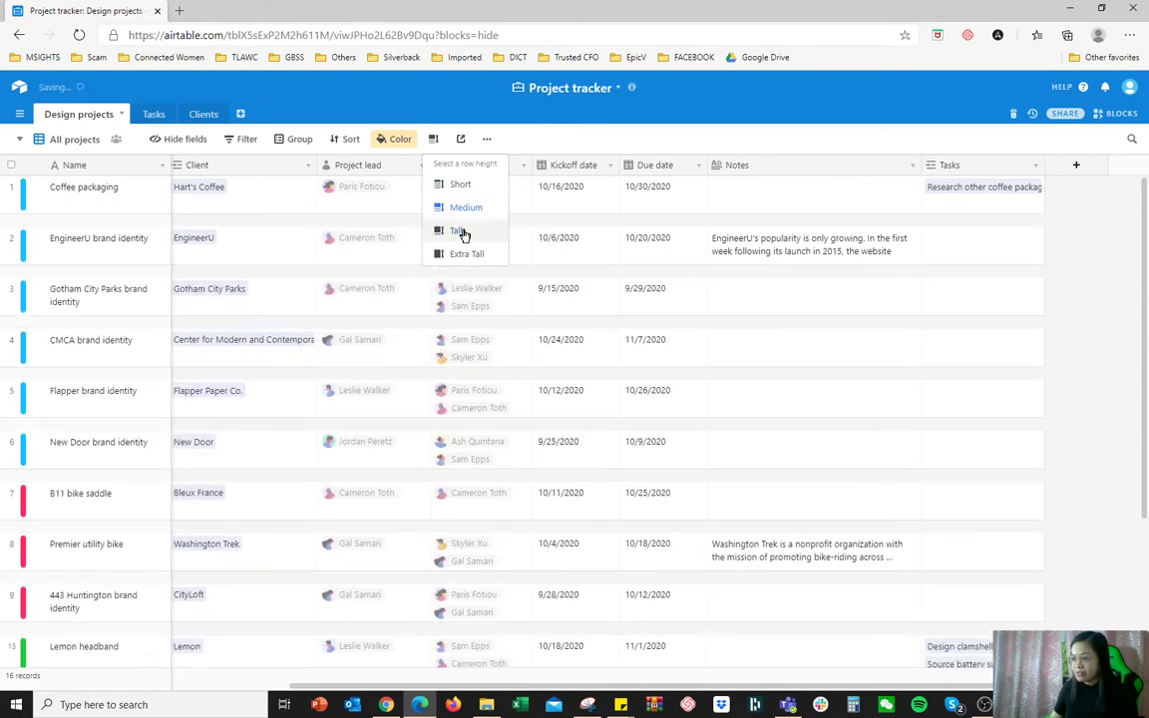
left_click(466, 254)
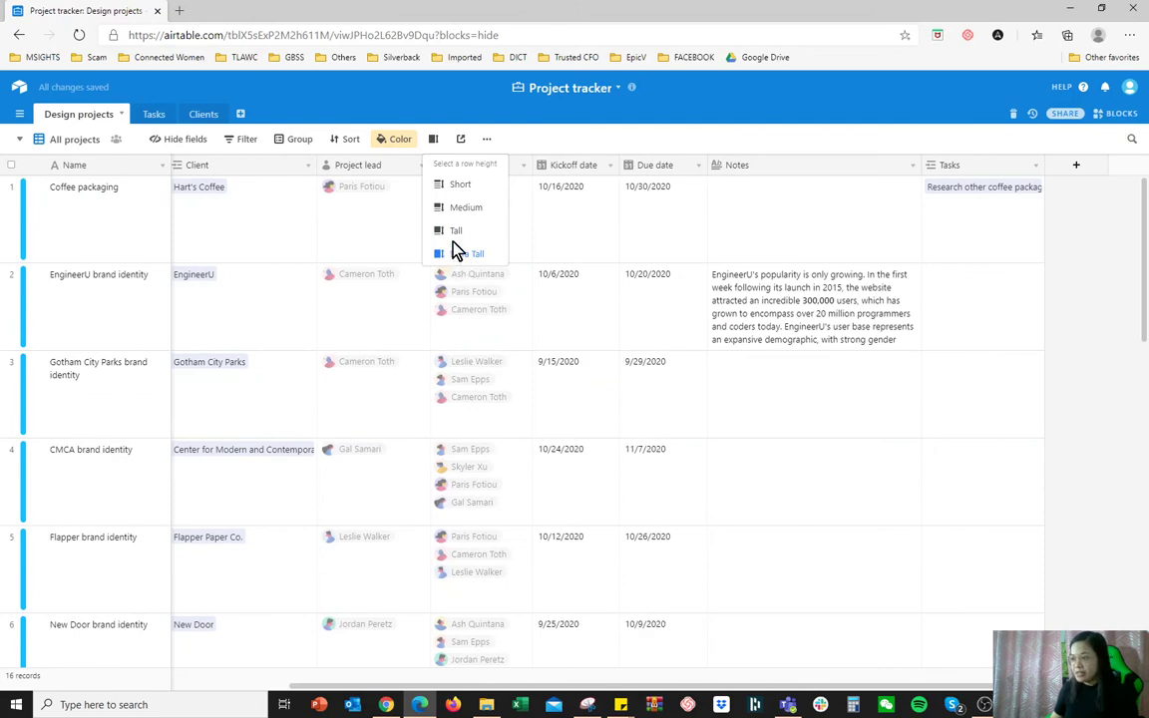
left_click(457, 231)
left_click(463, 210)
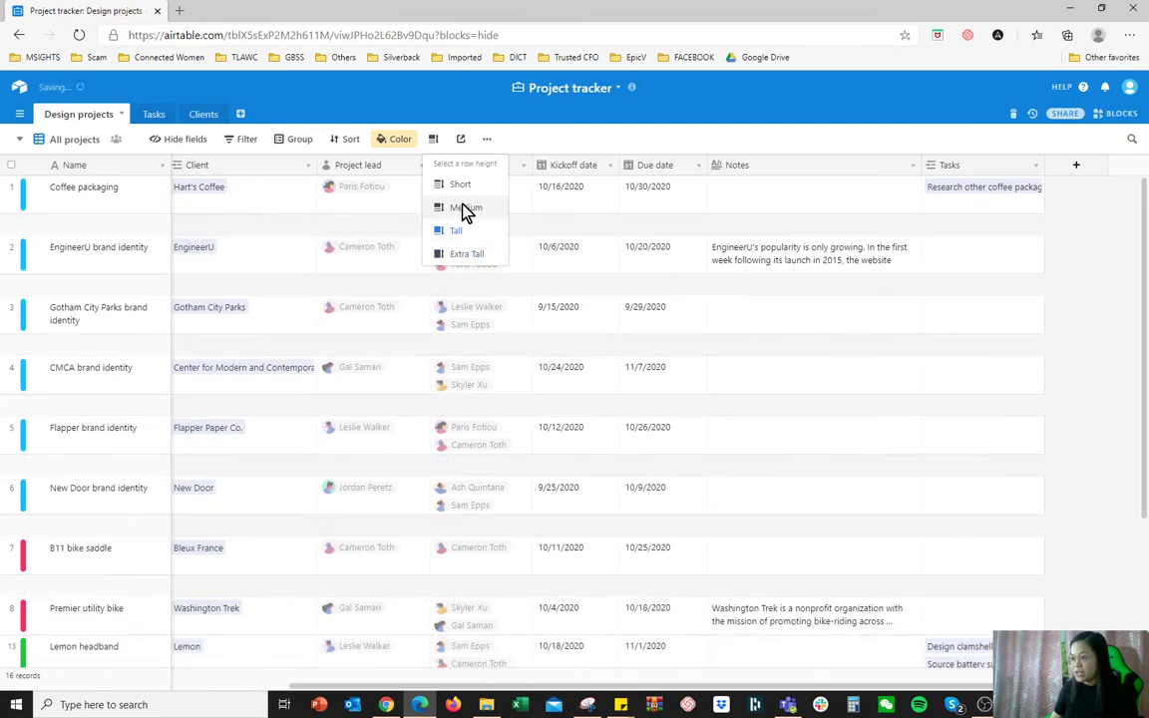
left_click(460, 185)
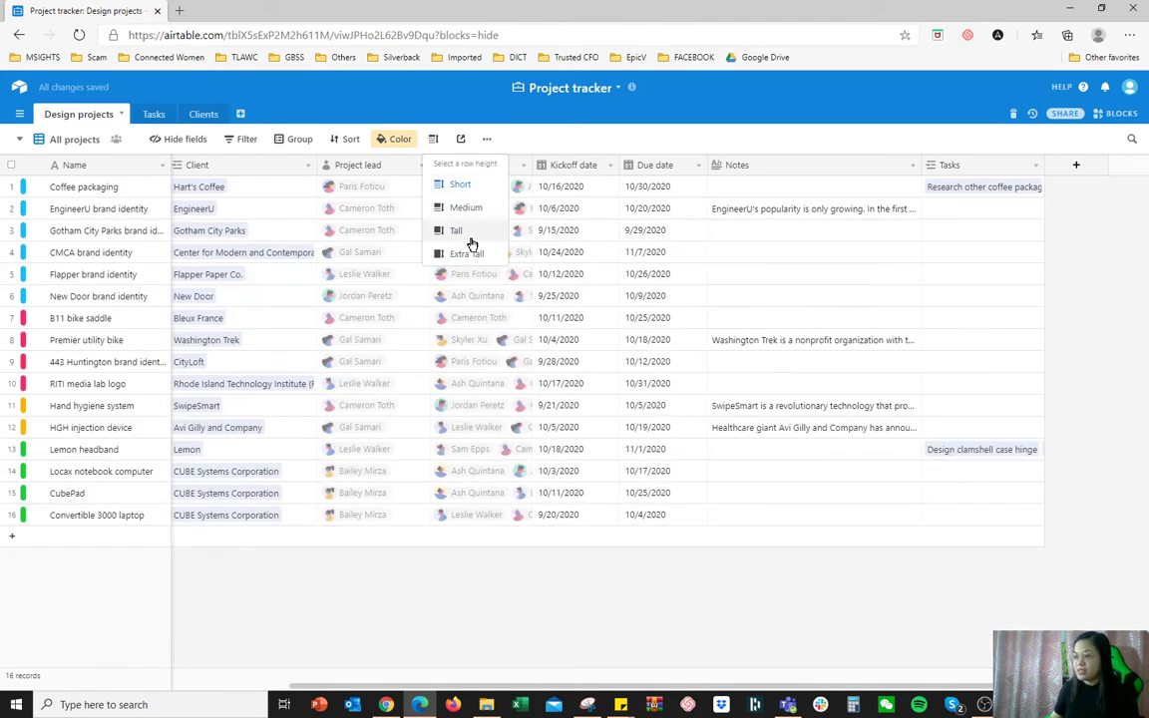
left_click(935, 184)
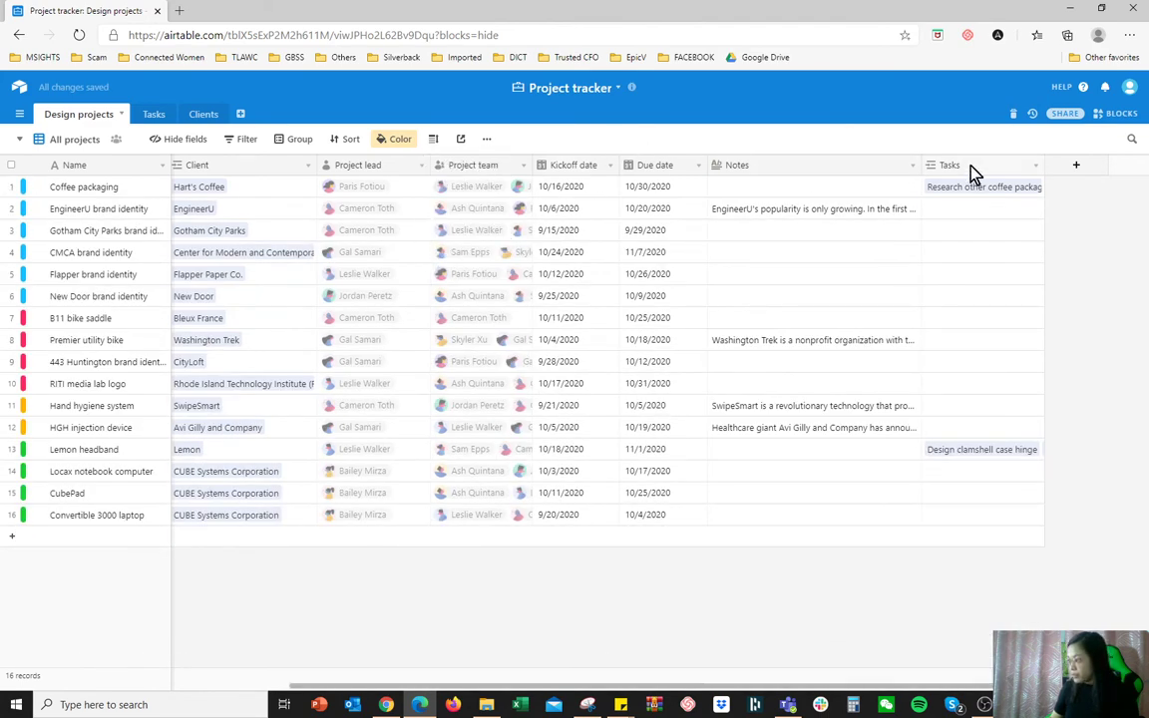
- Review the Tasks field's link settings and the available field types, and leave the field edit without saving
left_click(972, 170)
double_click(974, 174)
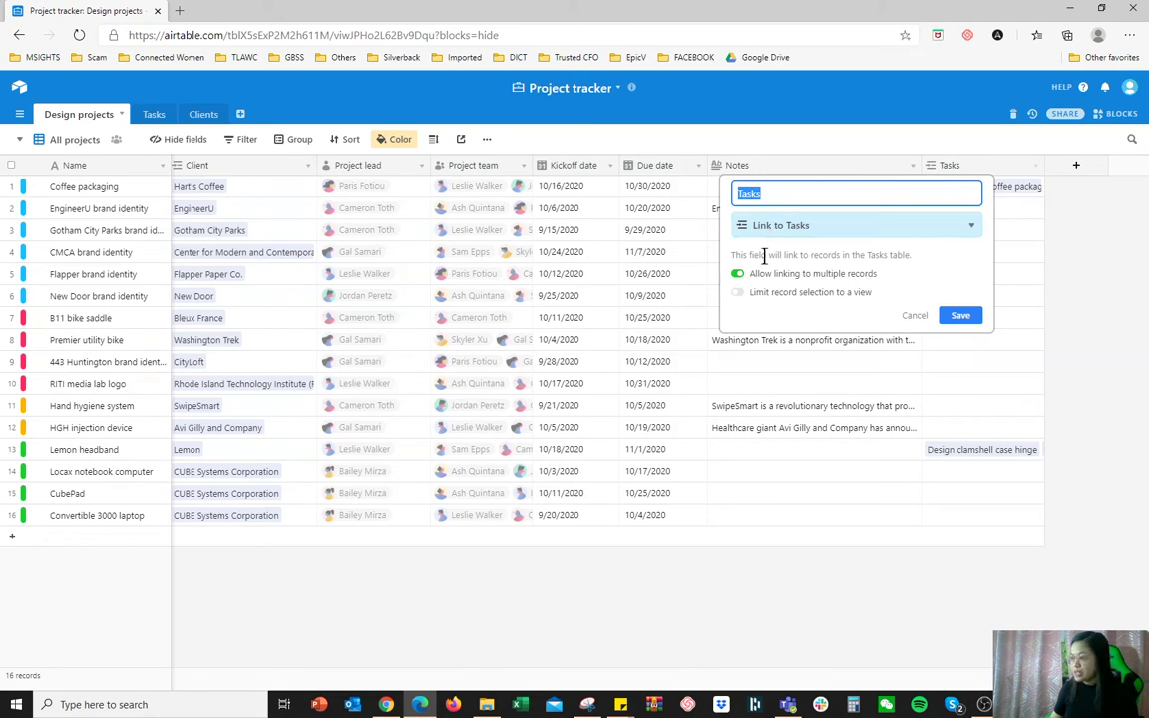
left_click_drag(769, 255, 903, 255)
left_click(844, 225)
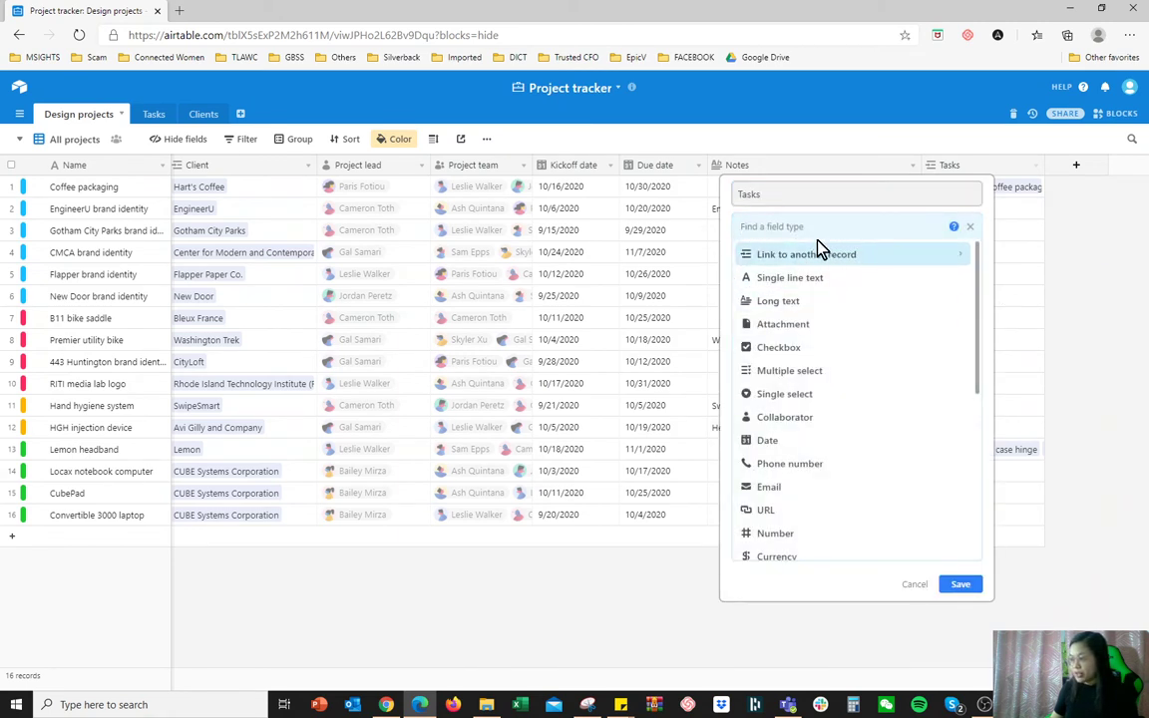
left_click(804, 153)
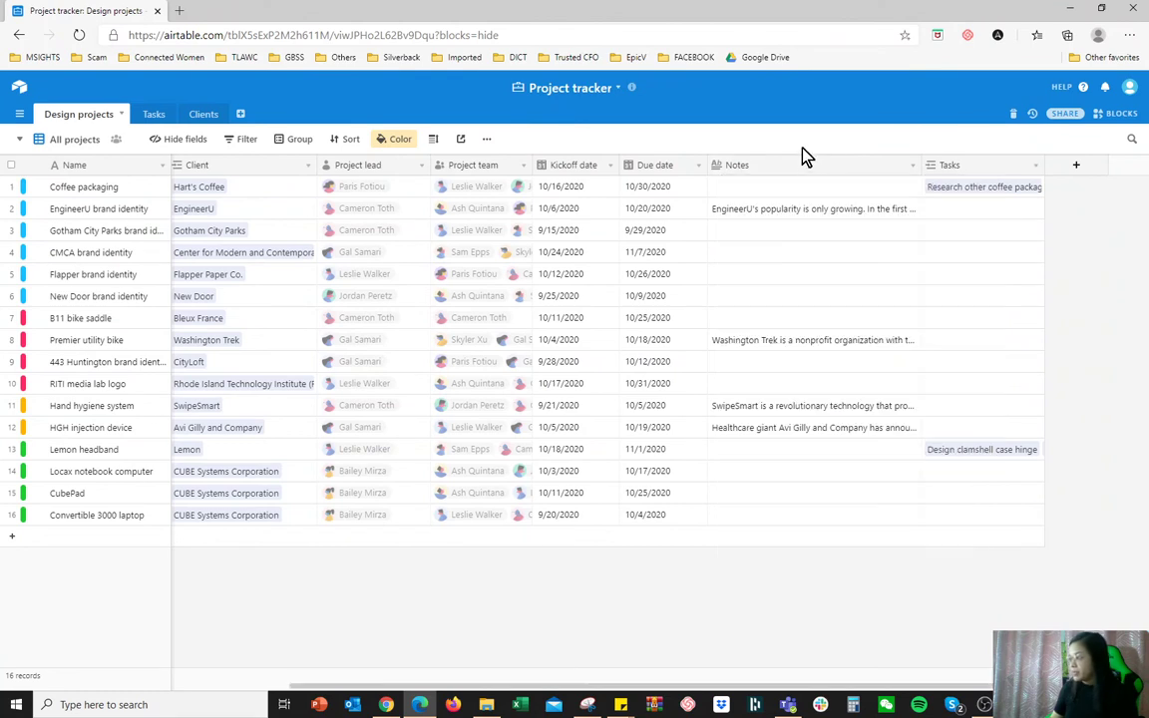
- Add a field named Status to the Design projects table and make it a Single select field
left_click(1078, 166)
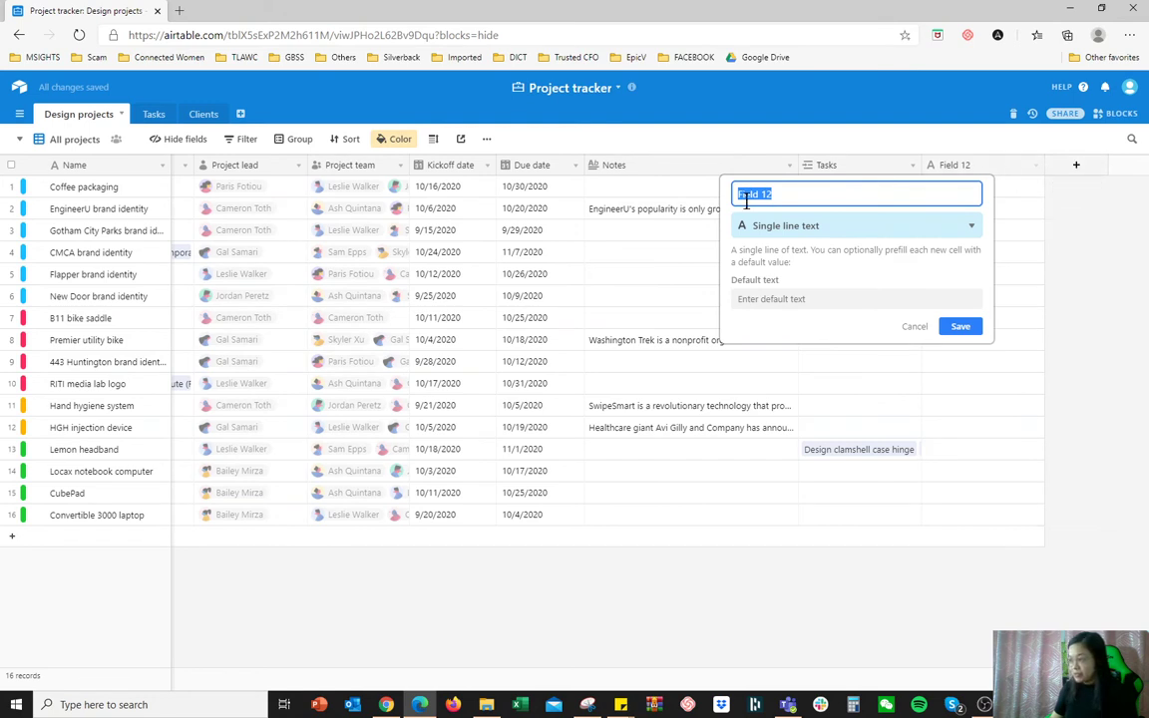
type("Status")
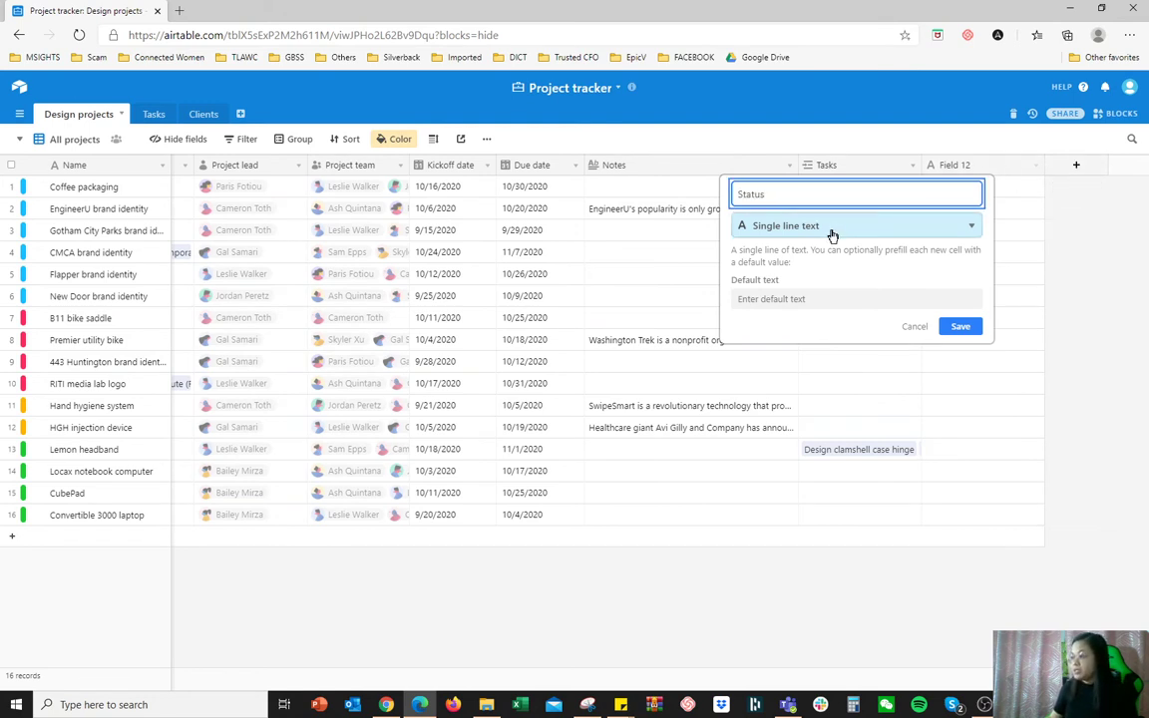
left_click(830, 228)
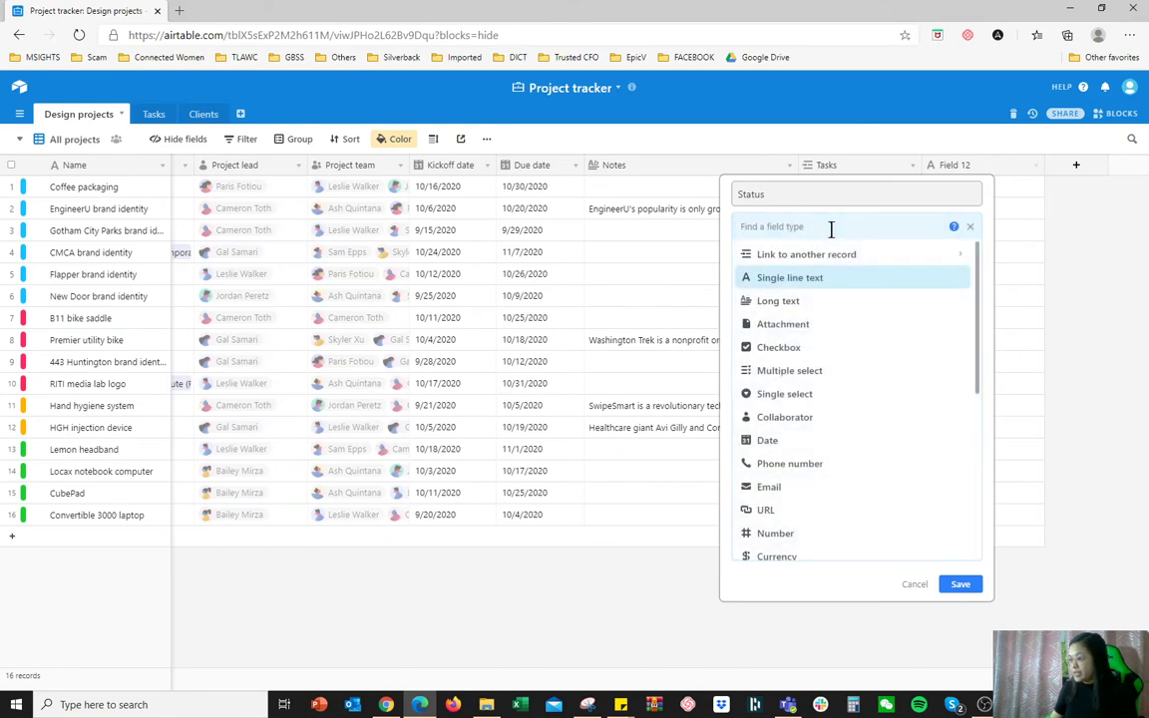
left_click(790, 396)
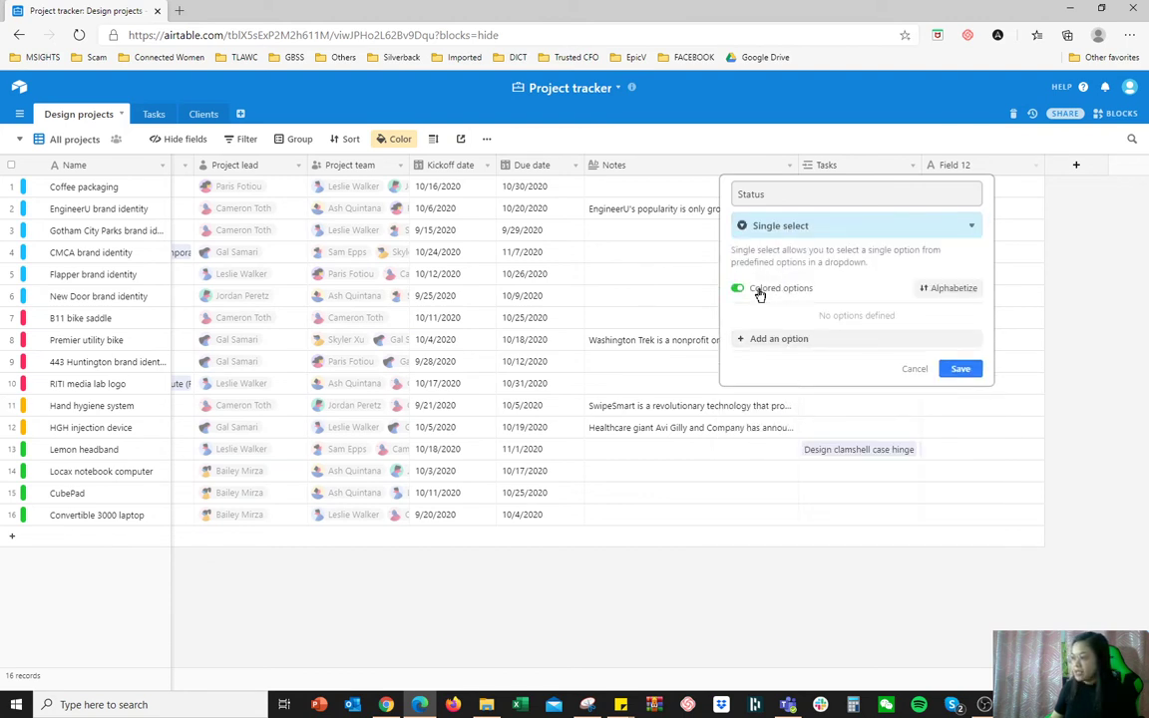
- Add a Completed option to the Status field and color it dark green
left_click(778, 339)
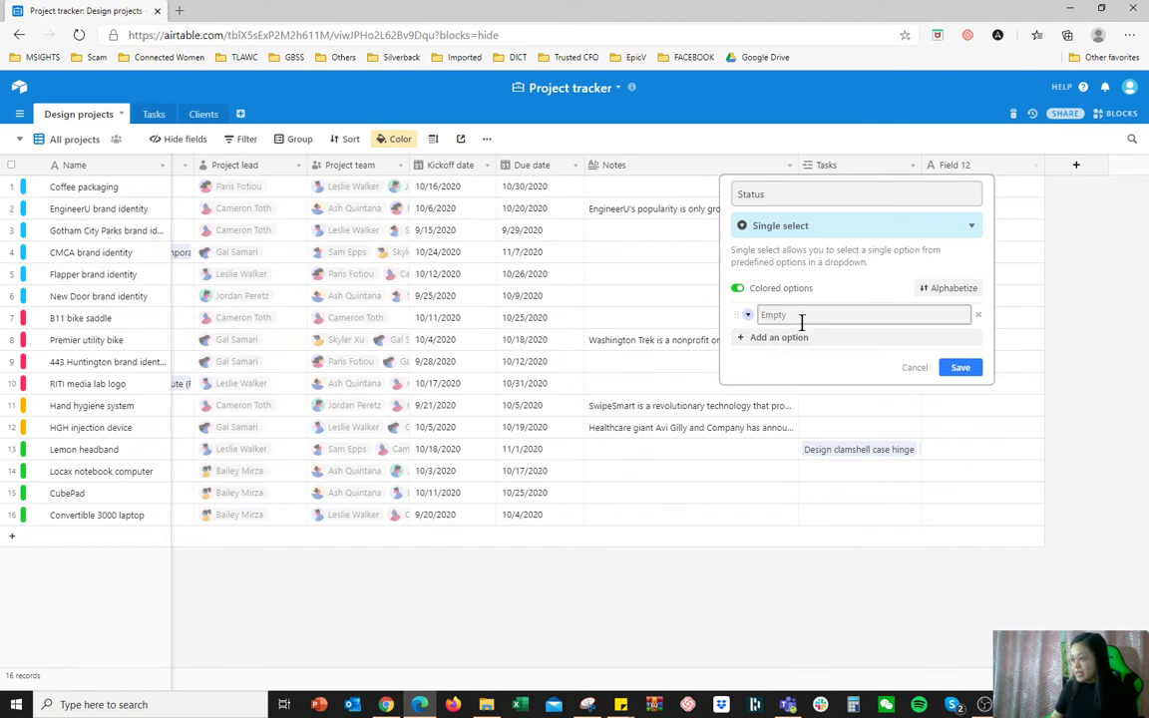
type("Complete")
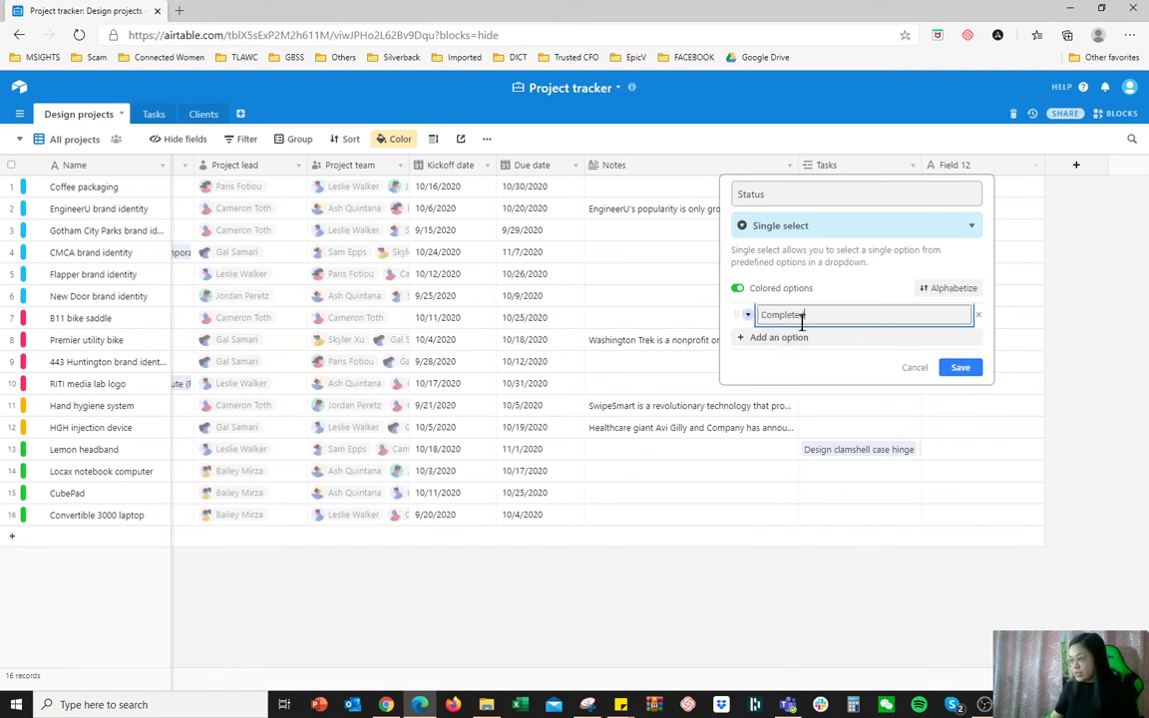
type("d")
left_click(747, 315)
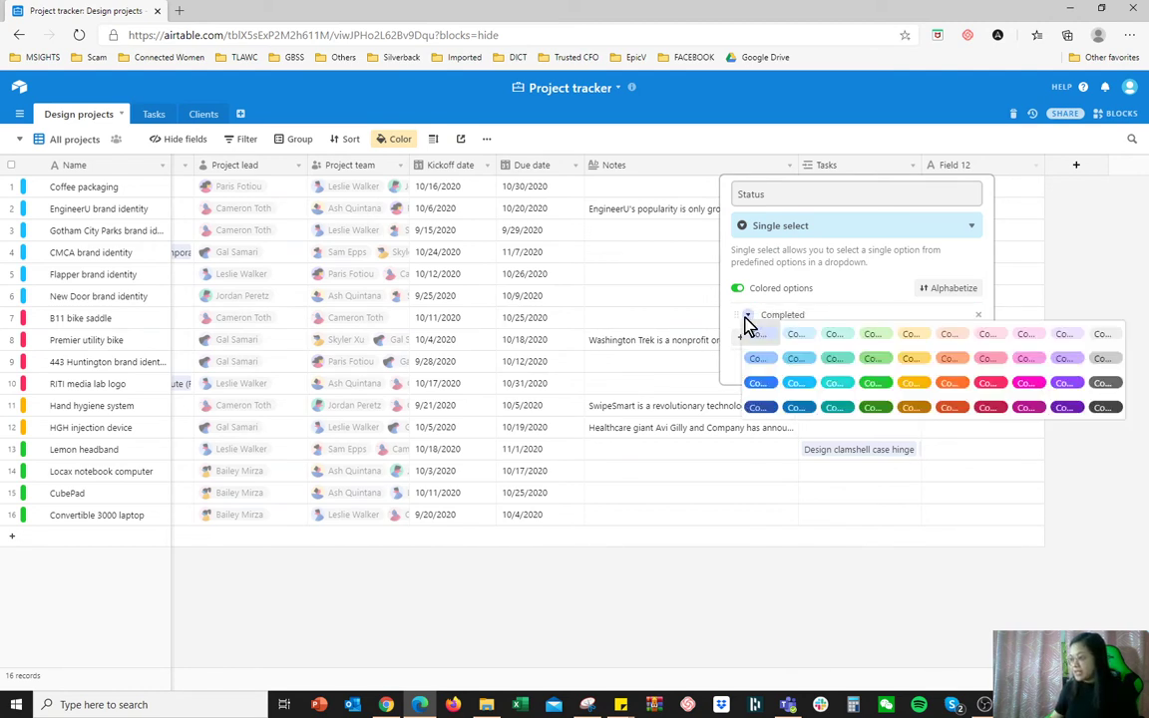
left_click(756, 409)
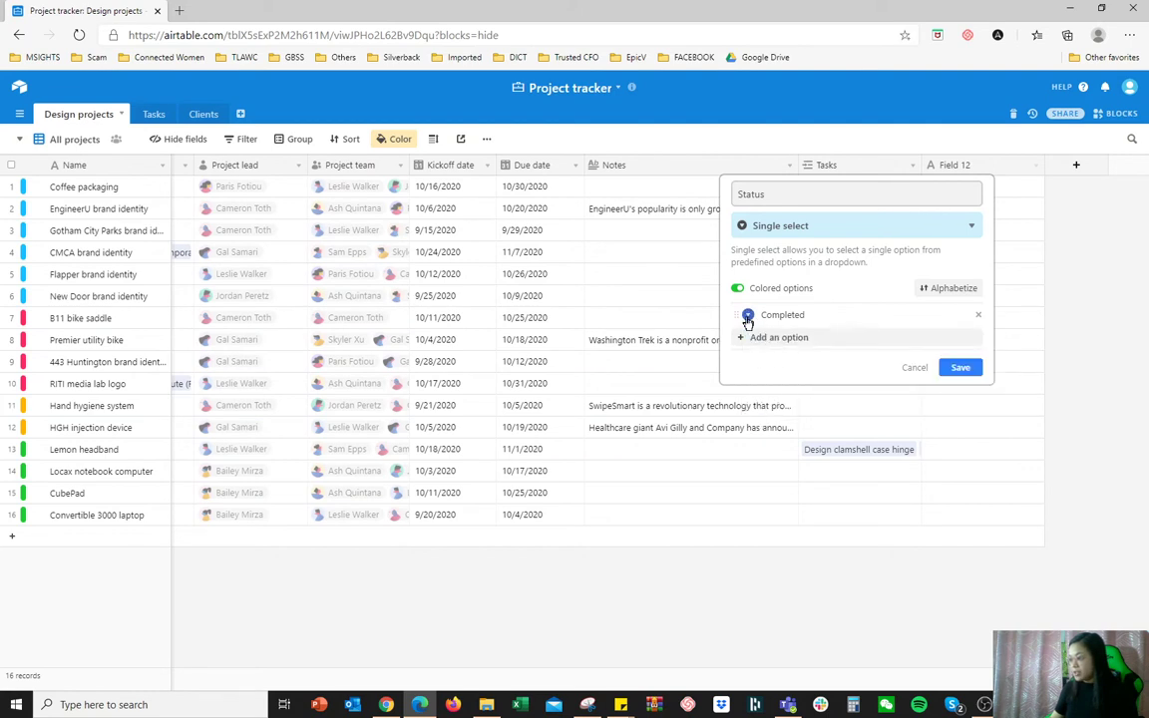
left_click(747, 314)
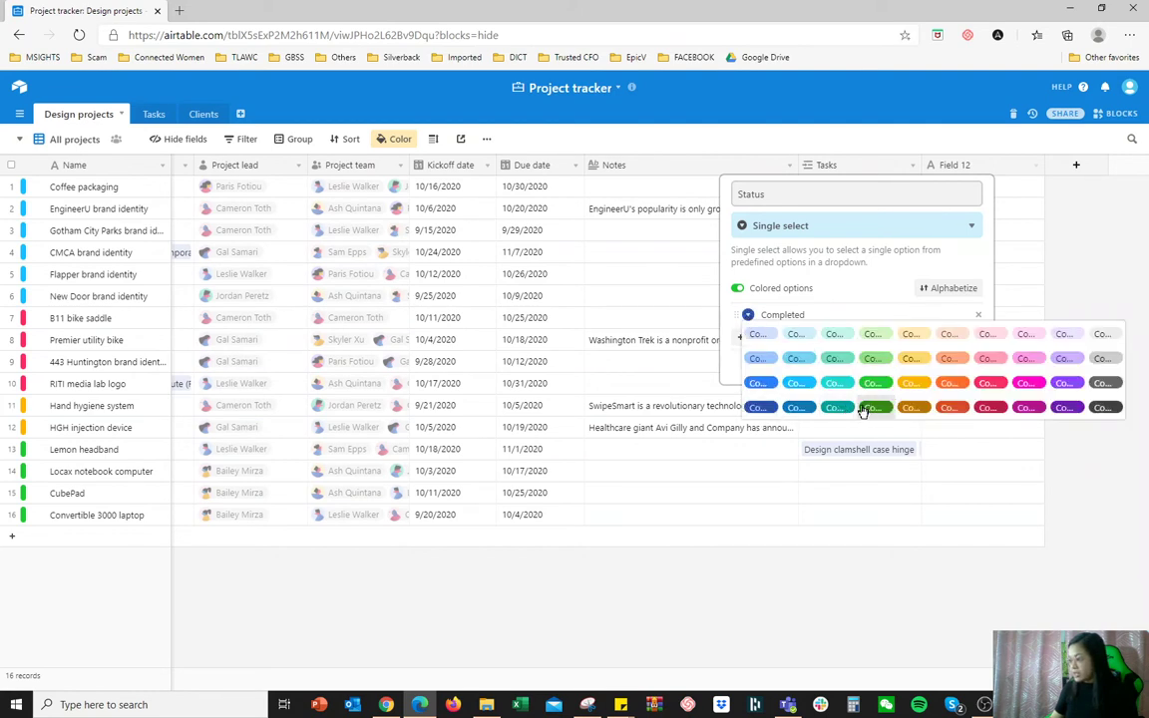
left_click(867, 407)
- Add a Pending option colored dark red to the Status field and save the field
left_click(740, 342)
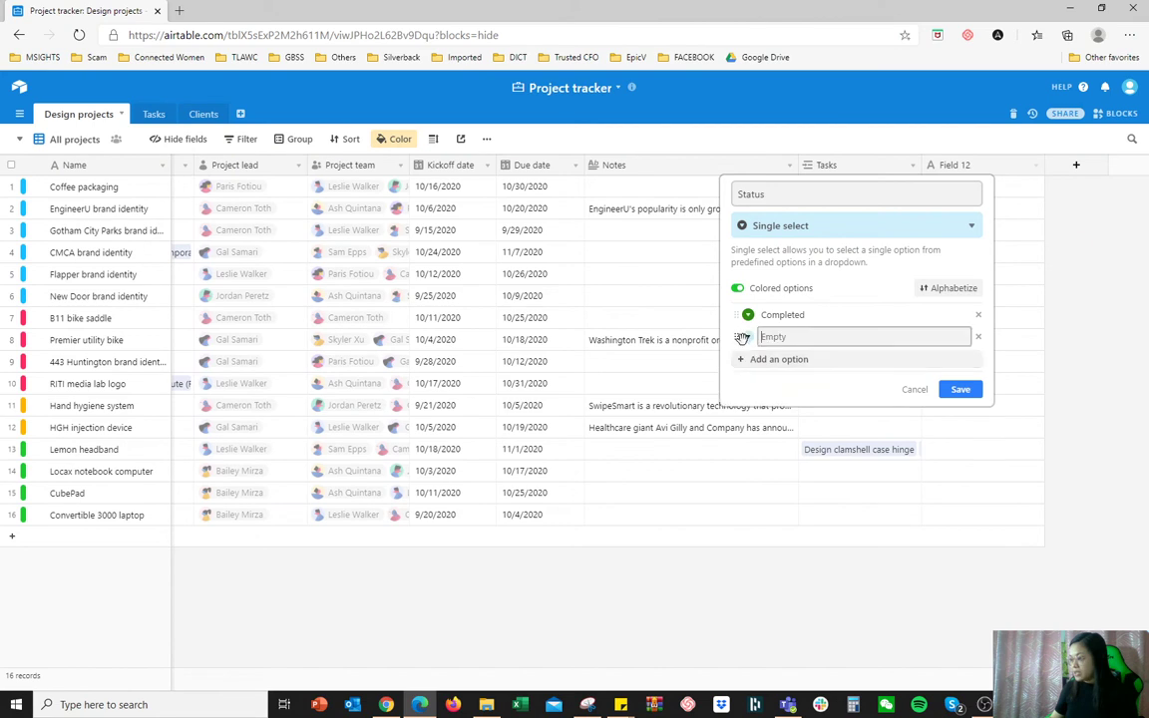
type("Pending")
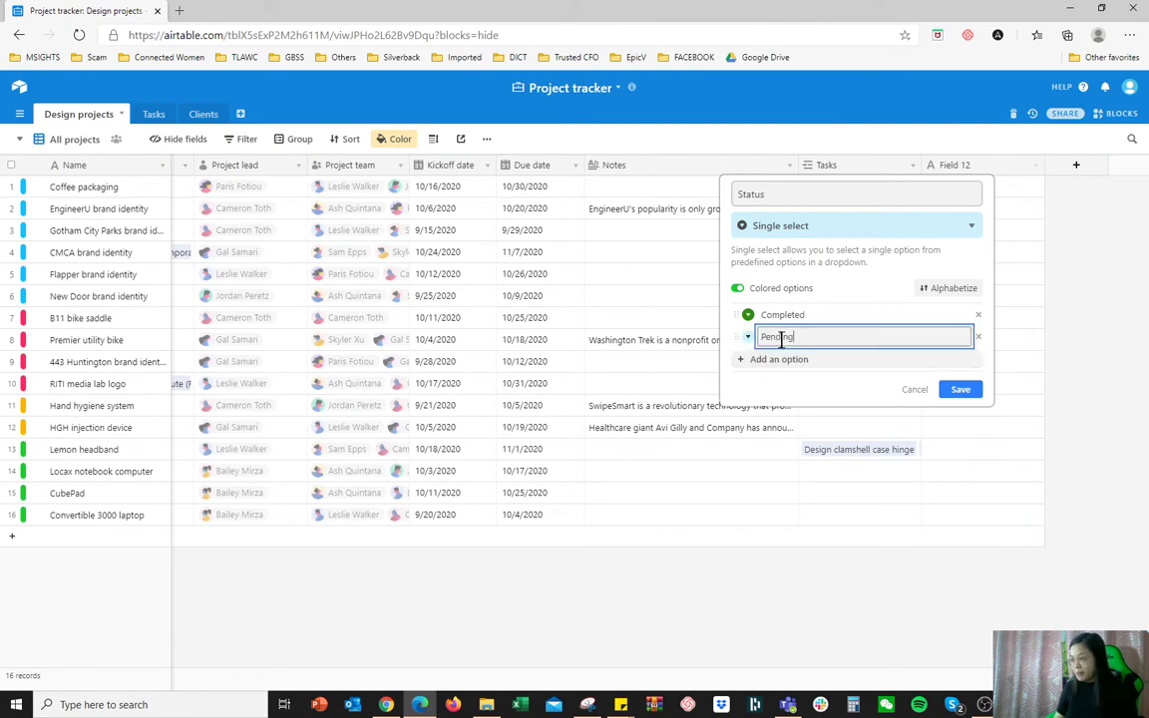
left_click(746, 339)
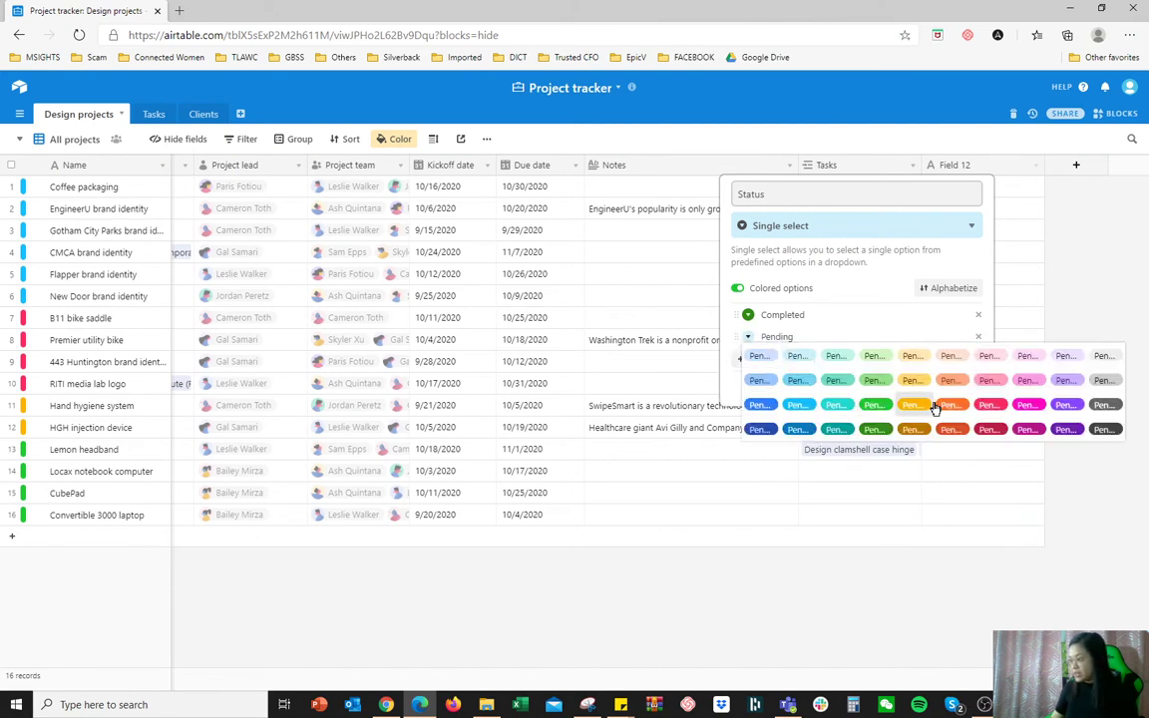
left_click(991, 431)
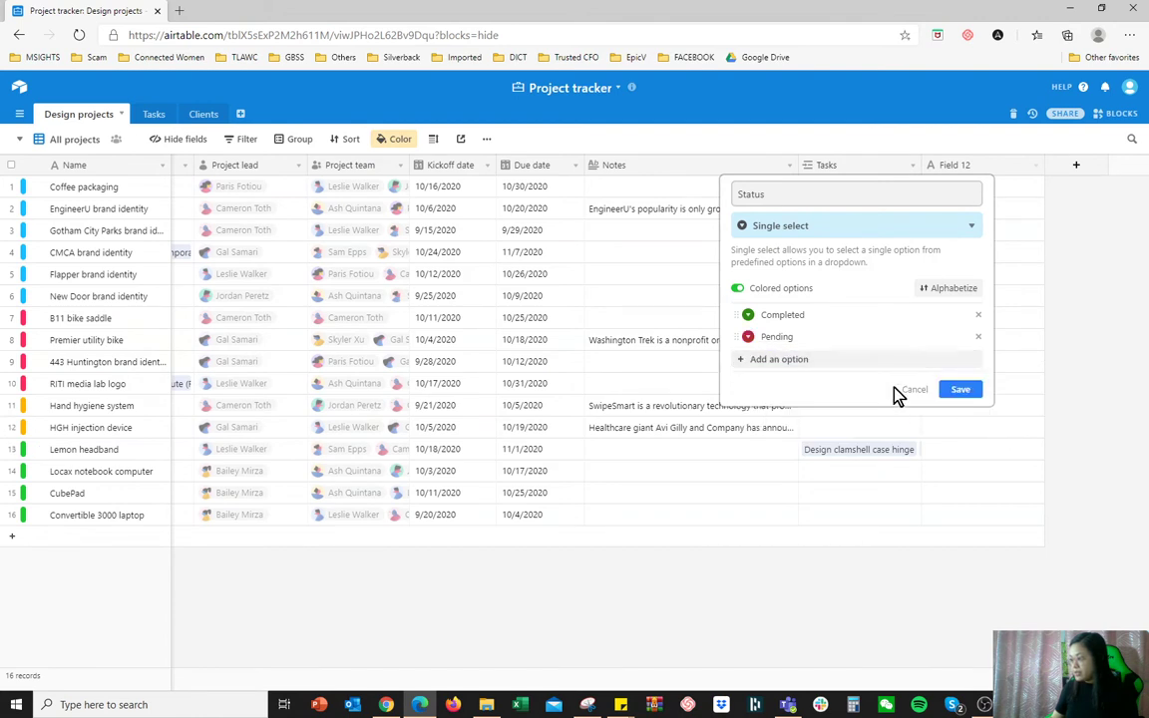
left_click(961, 391)
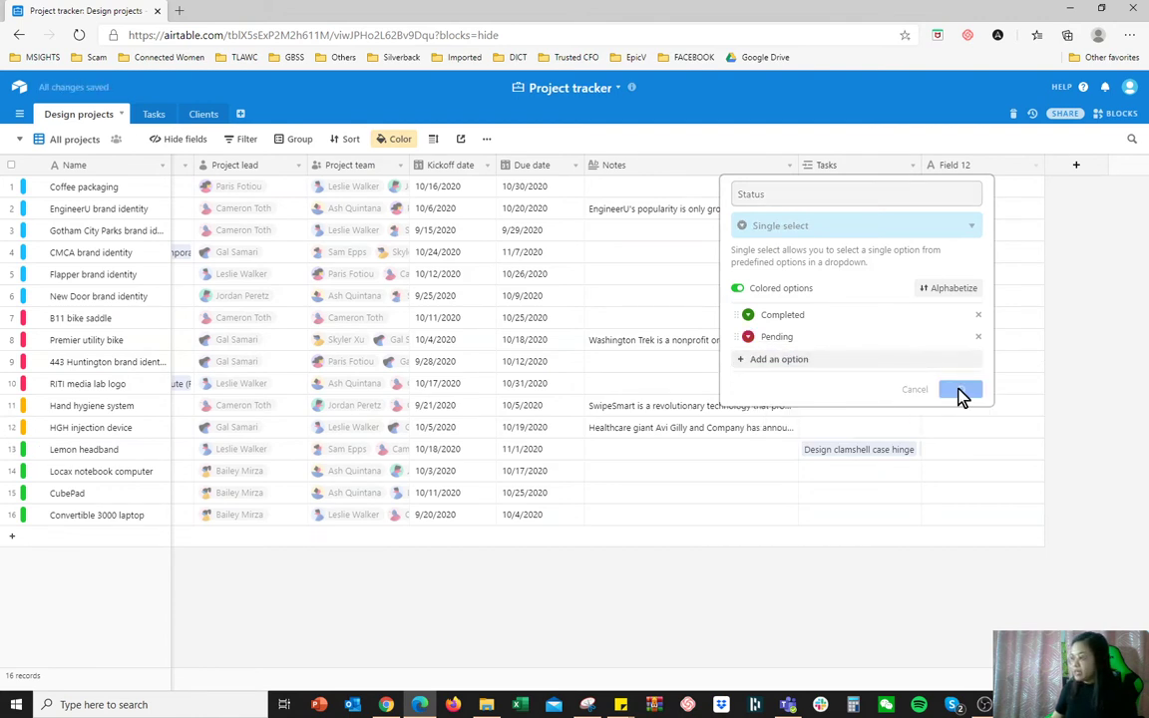
- Set the Status of Coffee packaging to Completed and of EngineerU brand identity to Pending
left_click(972, 168)
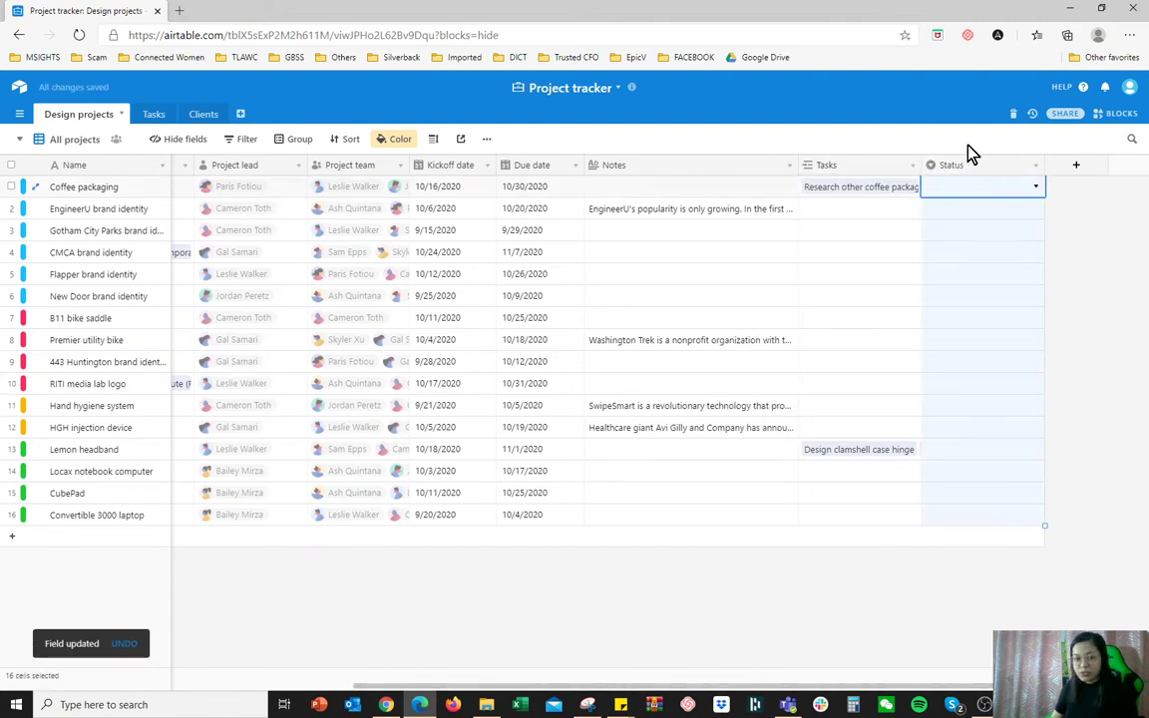
left_click(1035, 186)
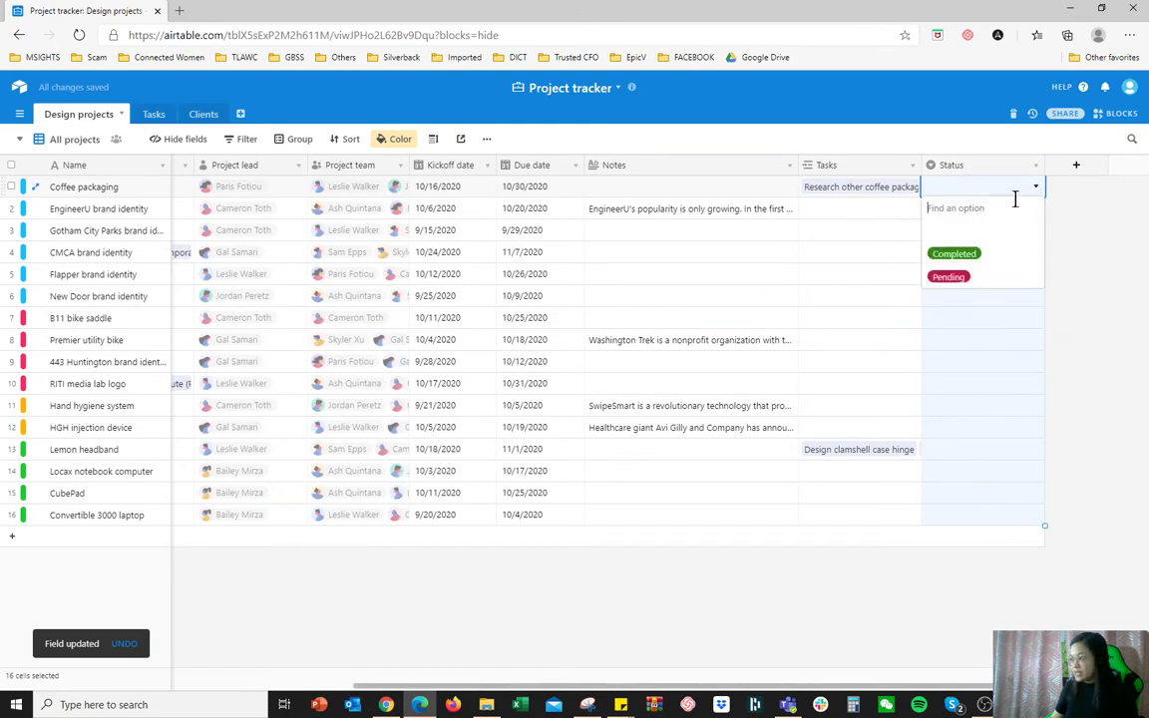
left_click(960, 256)
left_click(1038, 211)
left_click(1037, 211)
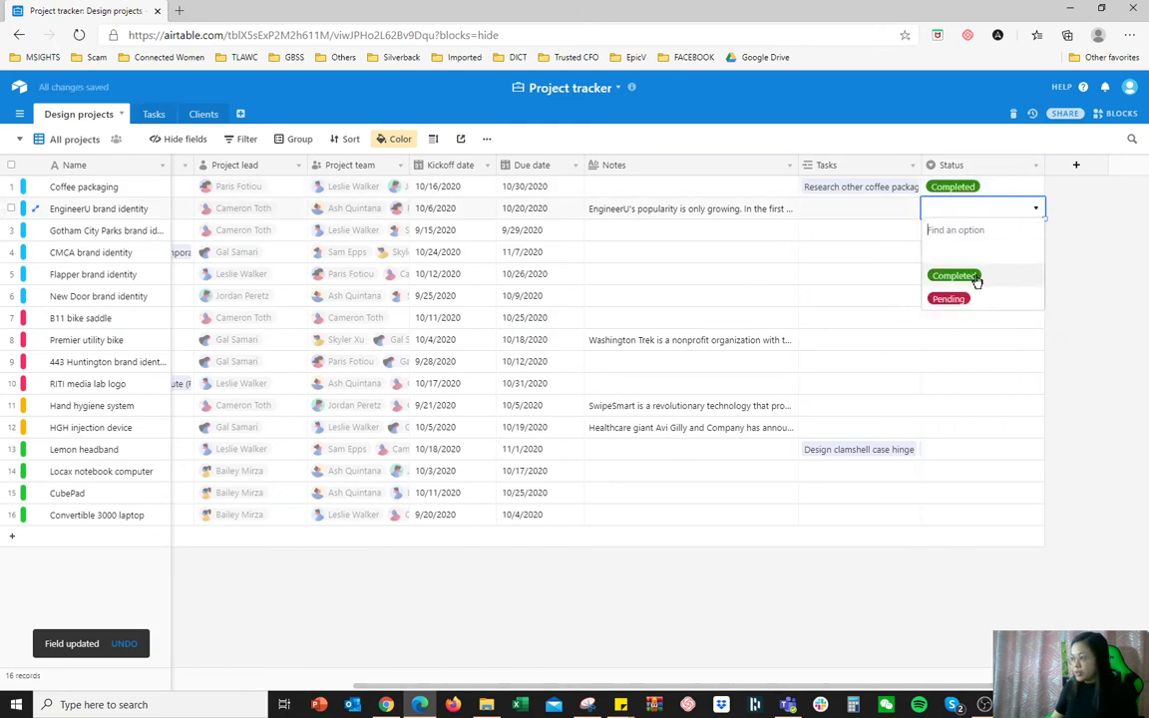
left_click(956, 297)
- Set the Status of the Gotham City Parks brand identity to Completed and of CMCA brand identity to Pending
left_click(1038, 231)
left_click(1037, 231)
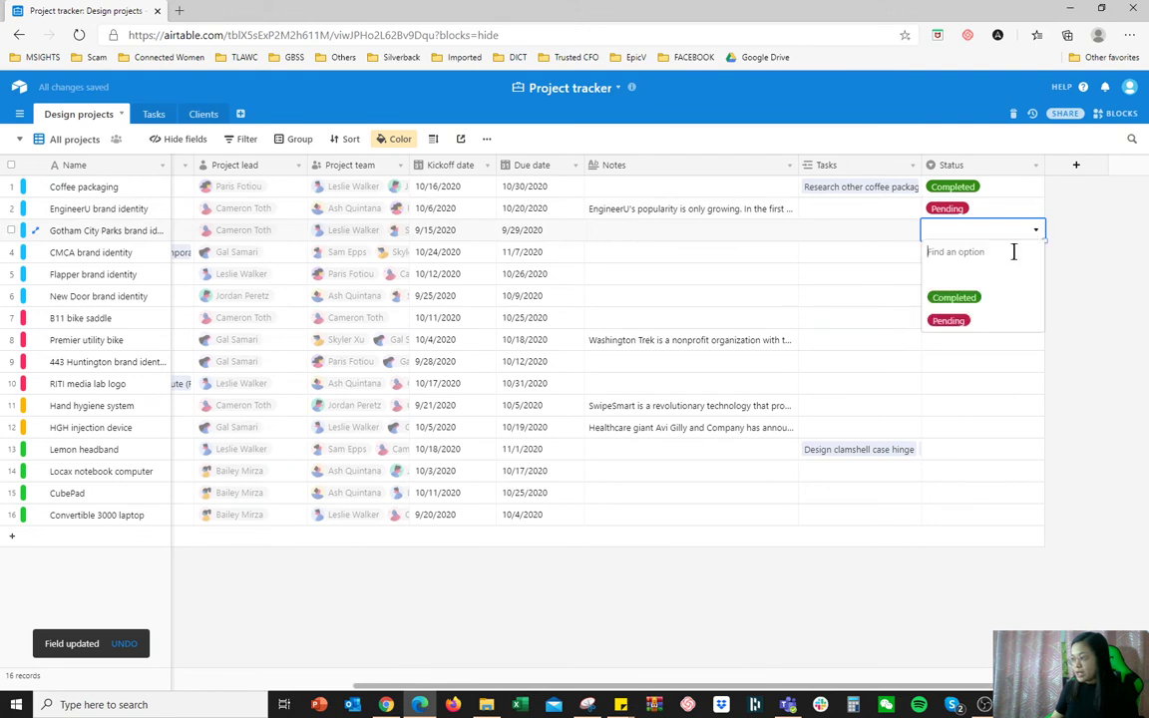
left_click(972, 297)
left_click(1035, 255)
left_click(1034, 255)
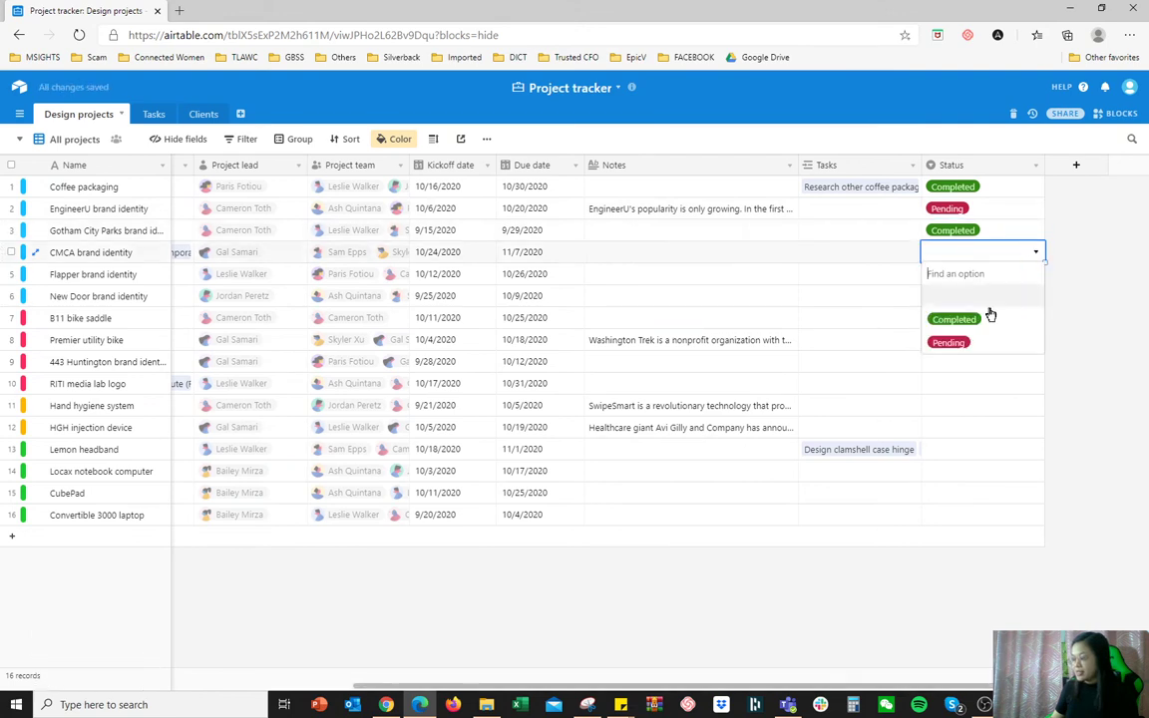
left_click(953, 340)
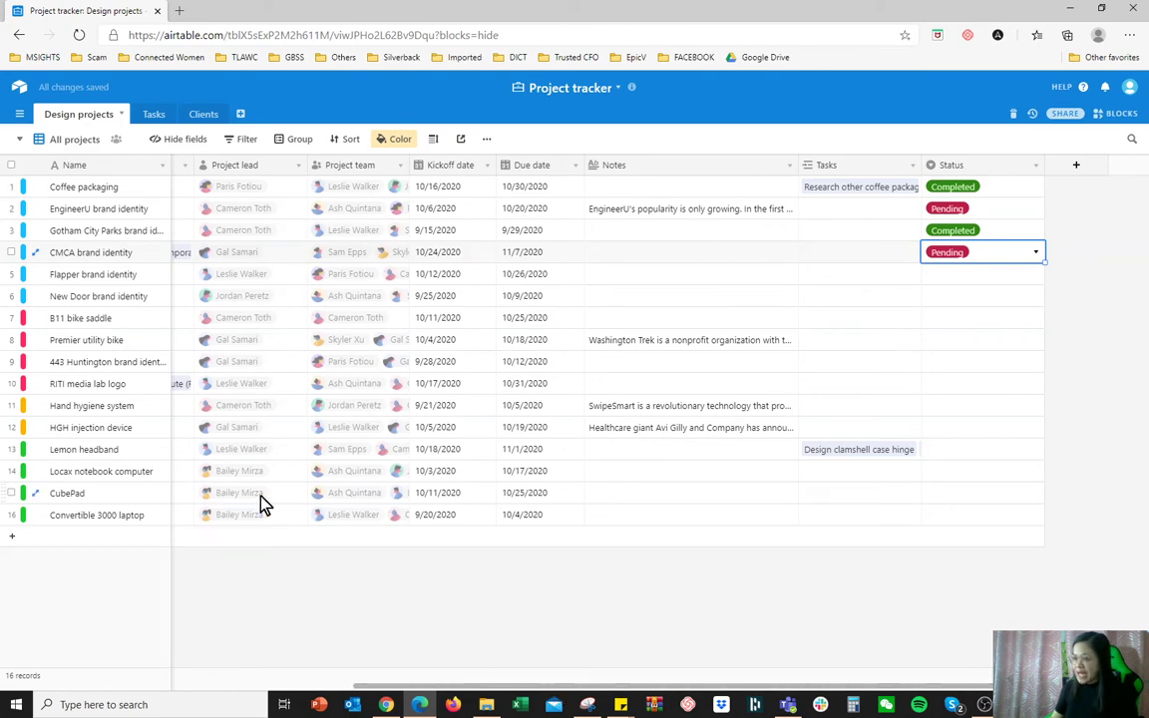
- Compare the Design projects, Tasks and Clients tables of the Project tracker base, ending on Design projects
left_click_drag(486, 690, 95, 679)
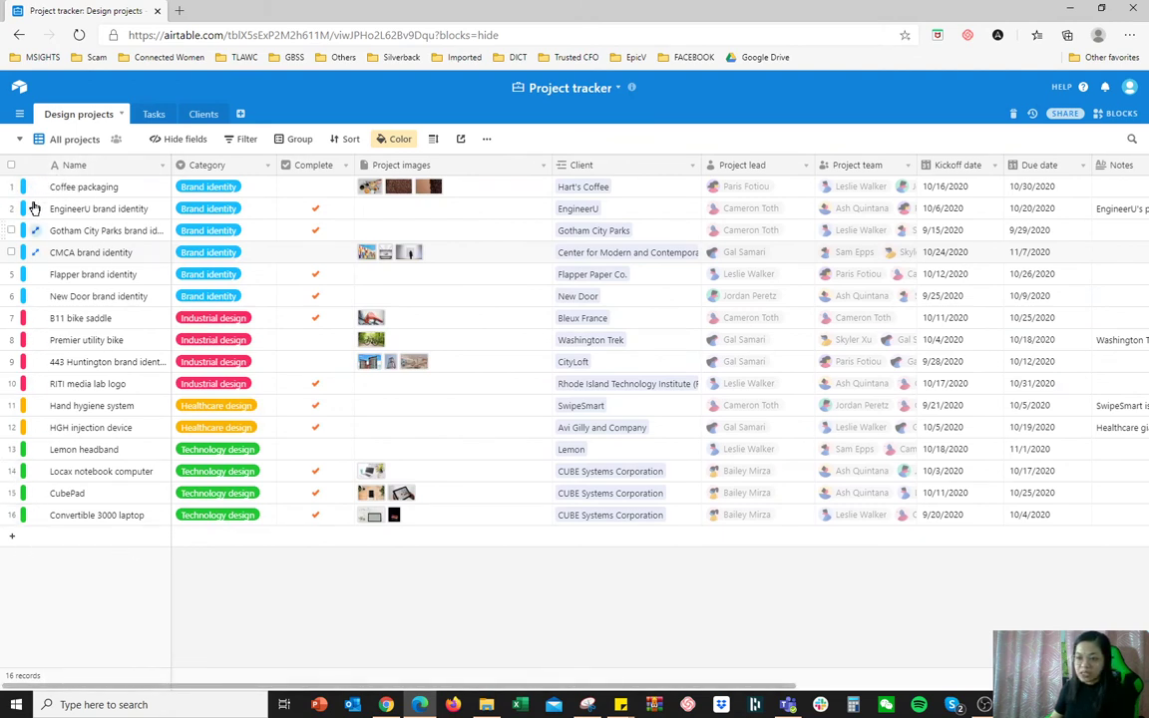
left_click(90, 118)
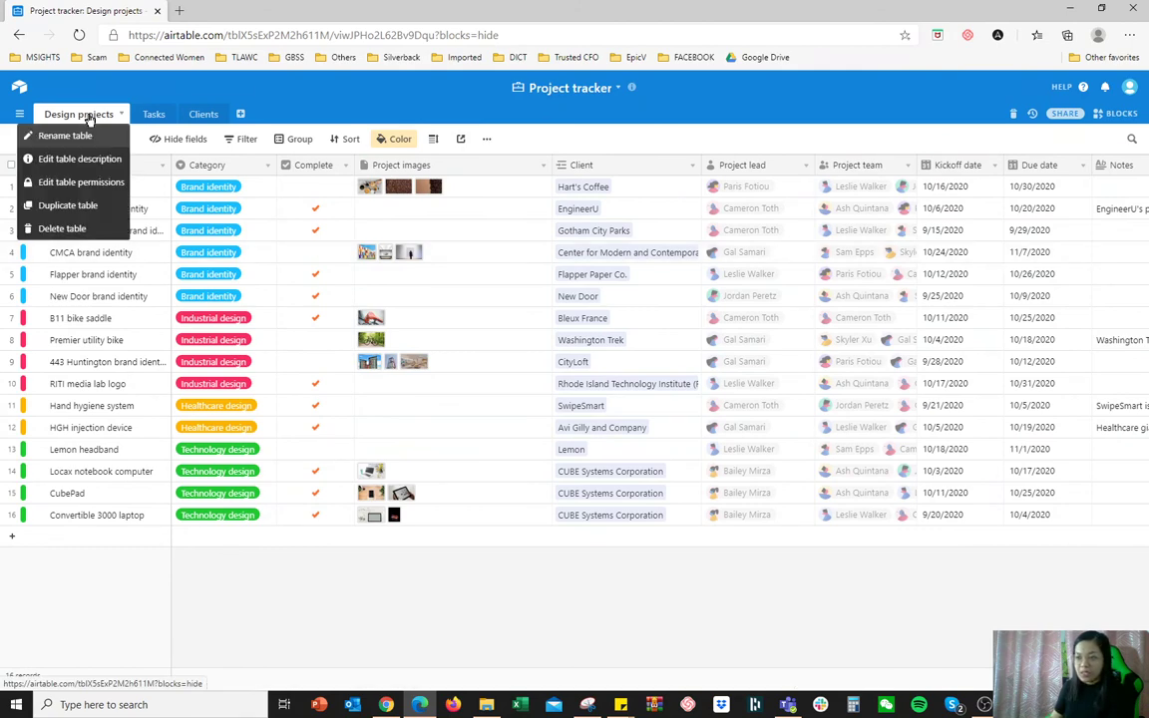
left_click(154, 114)
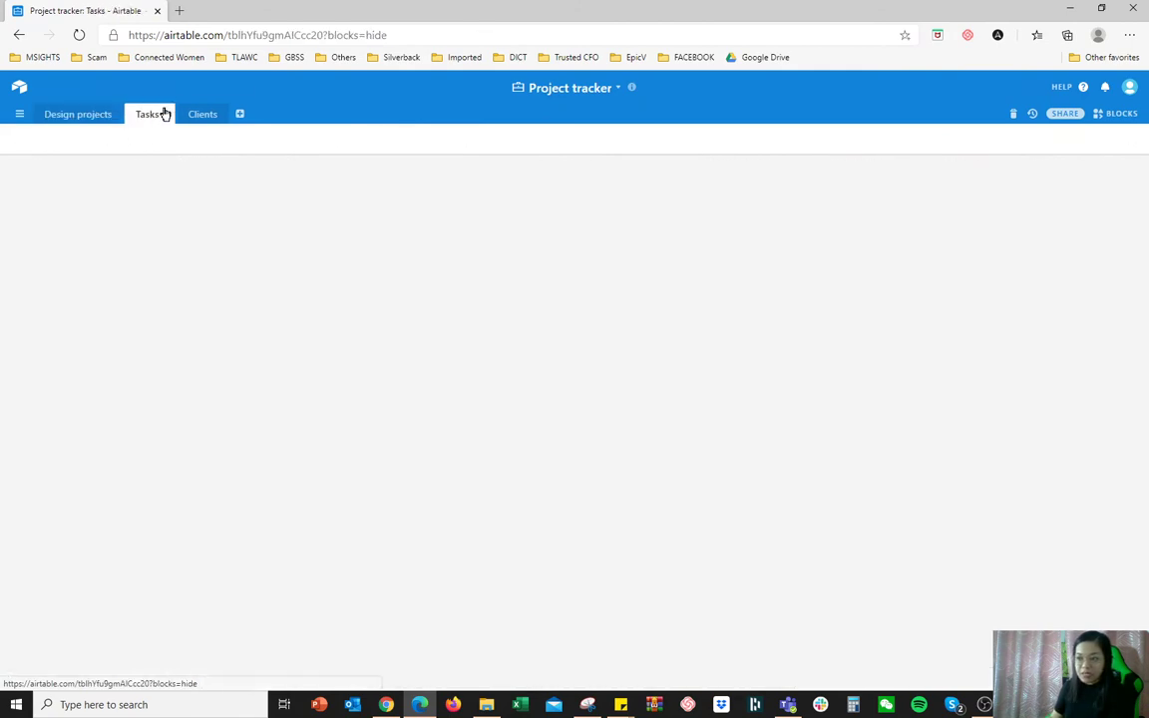
left_click(198, 113)
left_click(82, 124)
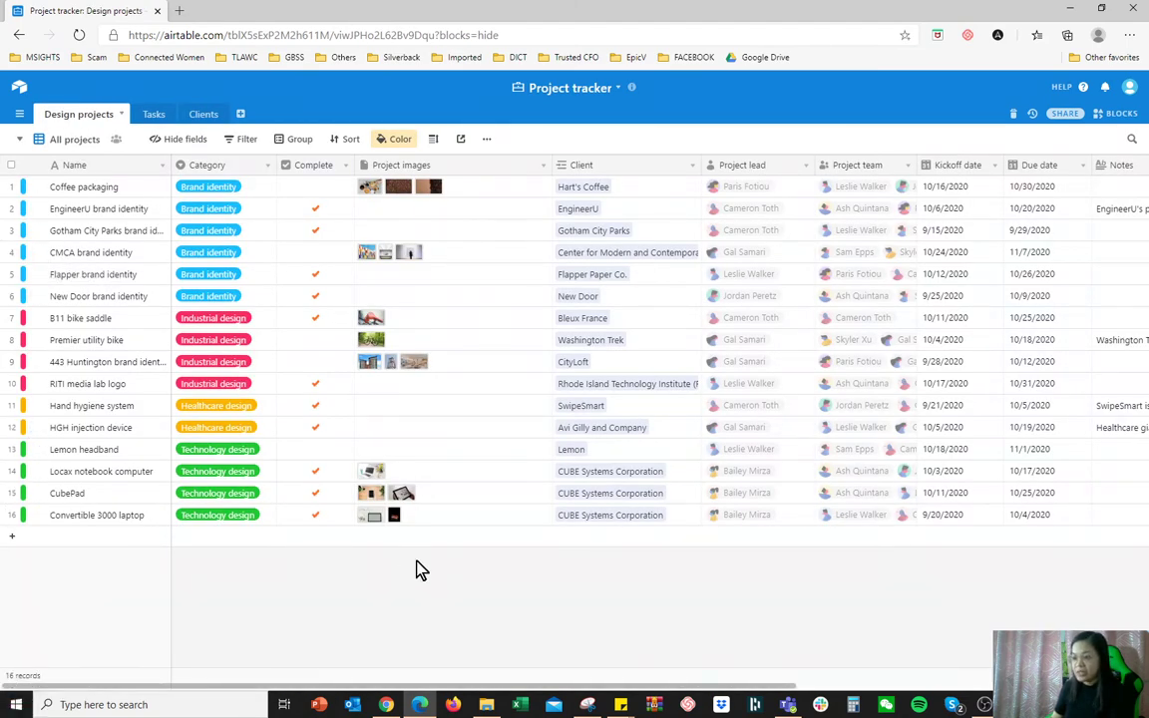
left_click(153, 115)
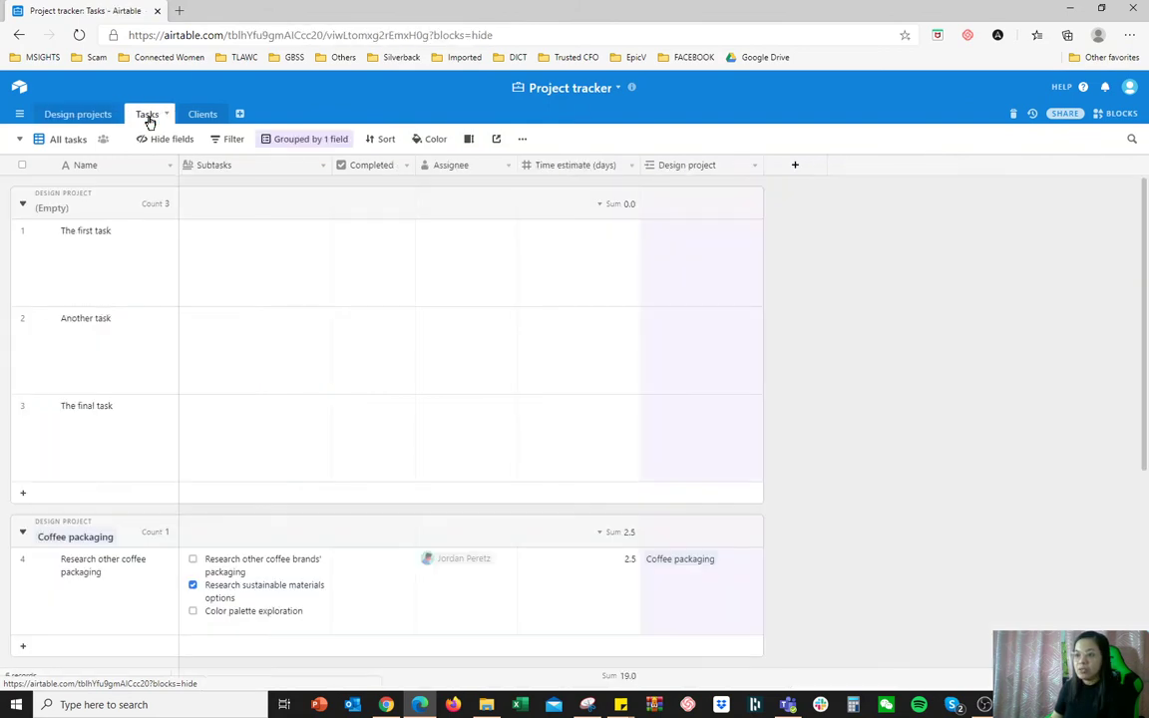
left_click(205, 114)
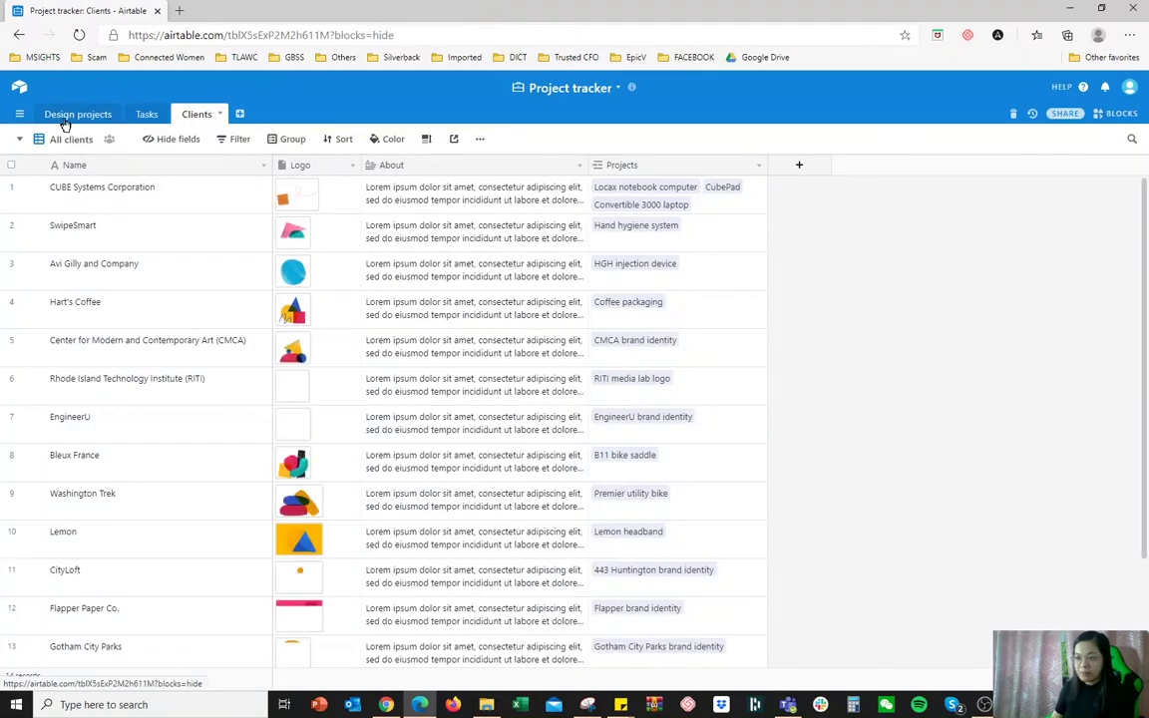
left_click(70, 115)
left_click(157, 117)
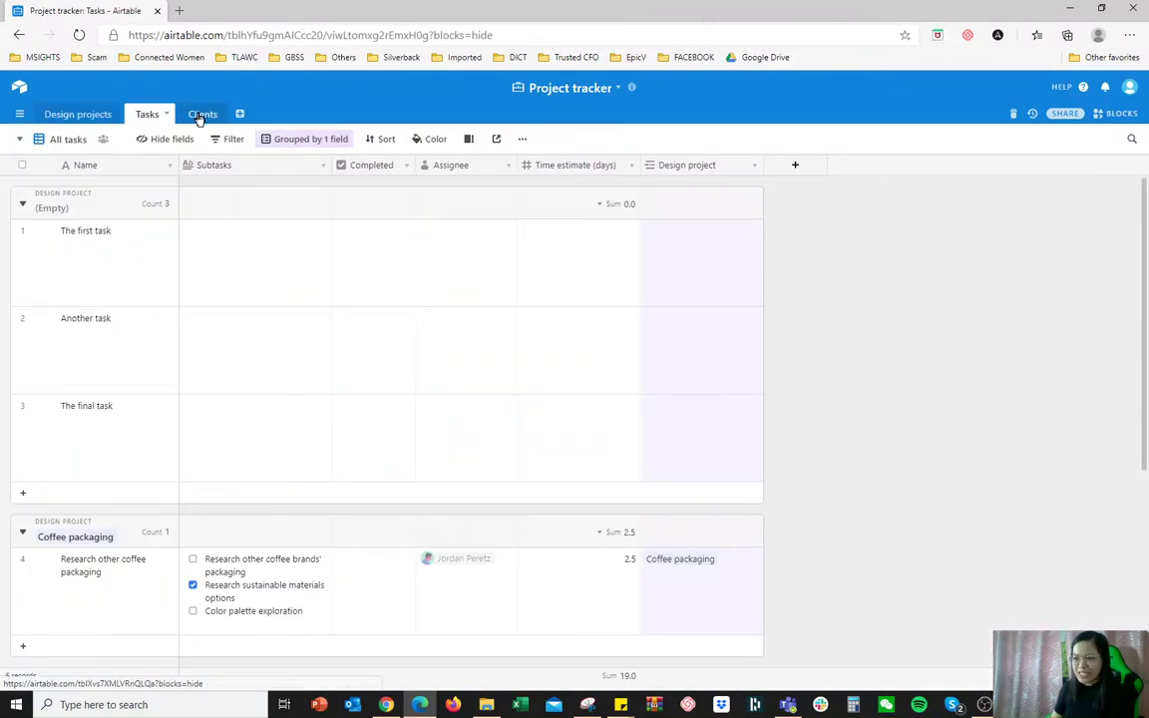
left_click(200, 116)
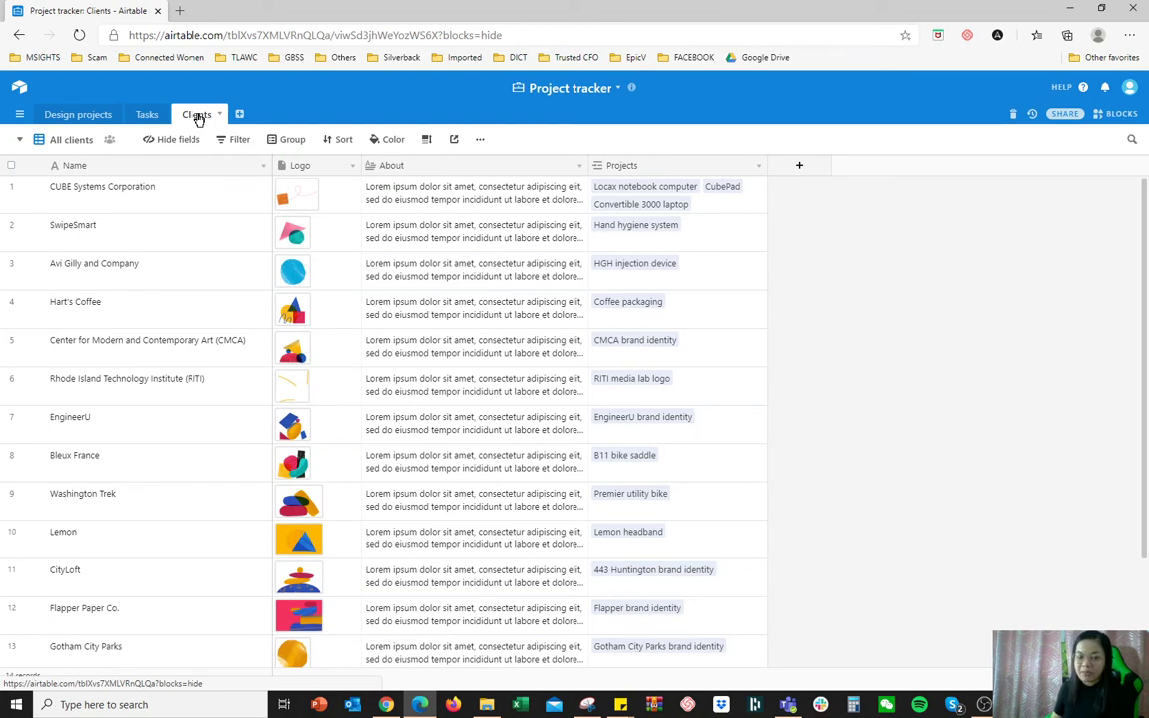
left_click(145, 113)
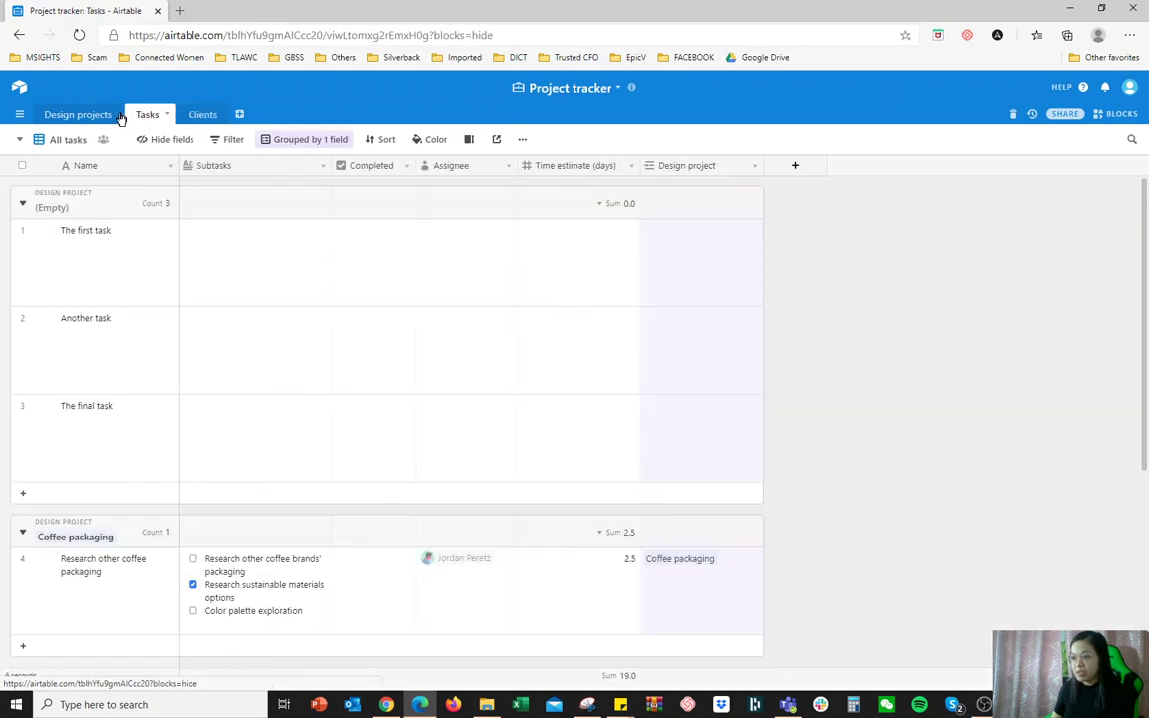
left_click(86, 116)
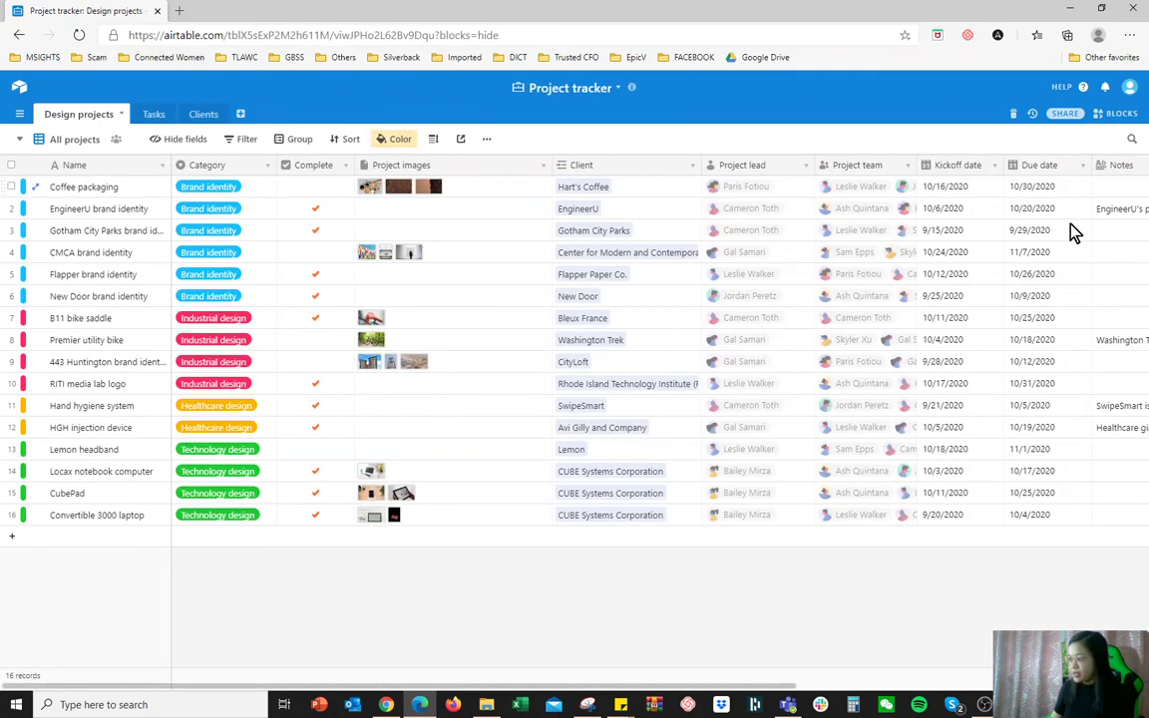
- Leave the Project tracker base for the Airtable home and browse the category list in the template gallery
left_click(20, 94)
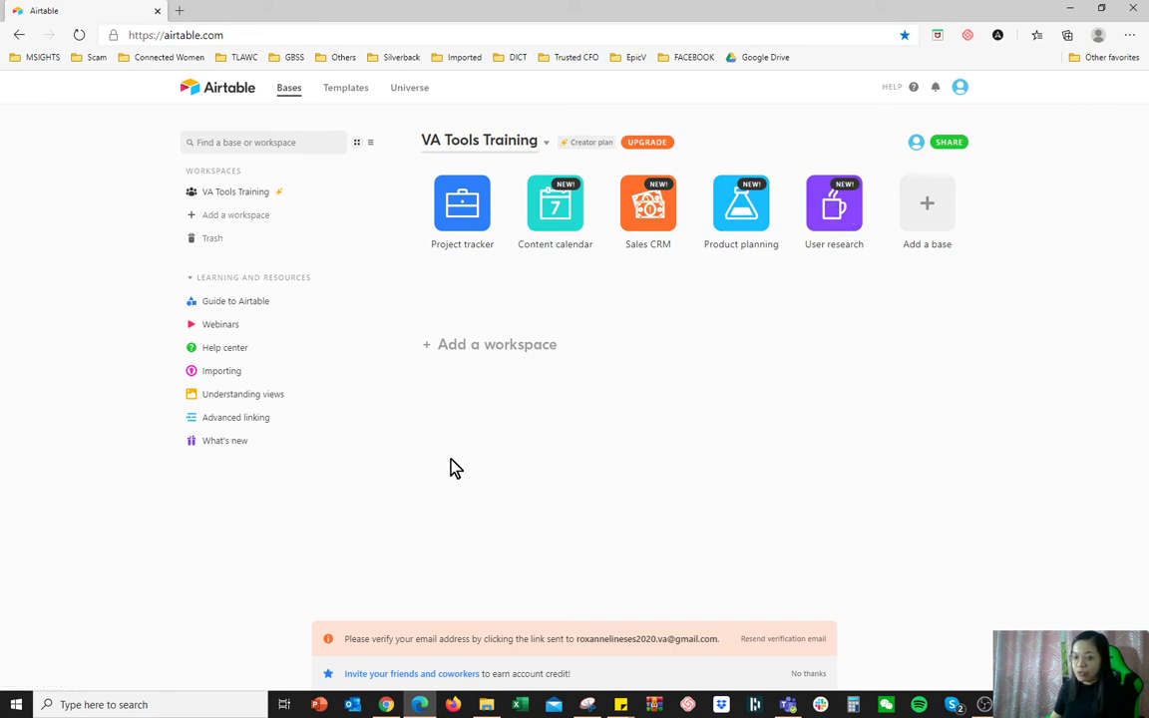
left_click(346, 90)
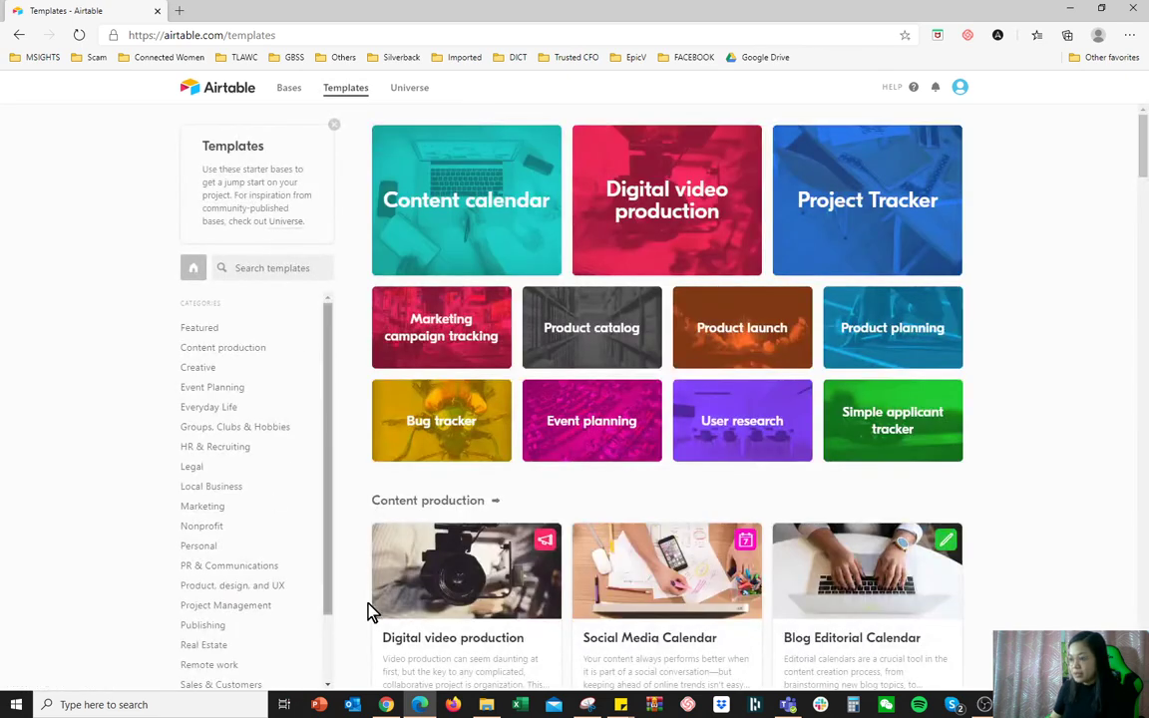
left_click_drag(328, 362, 328, 495)
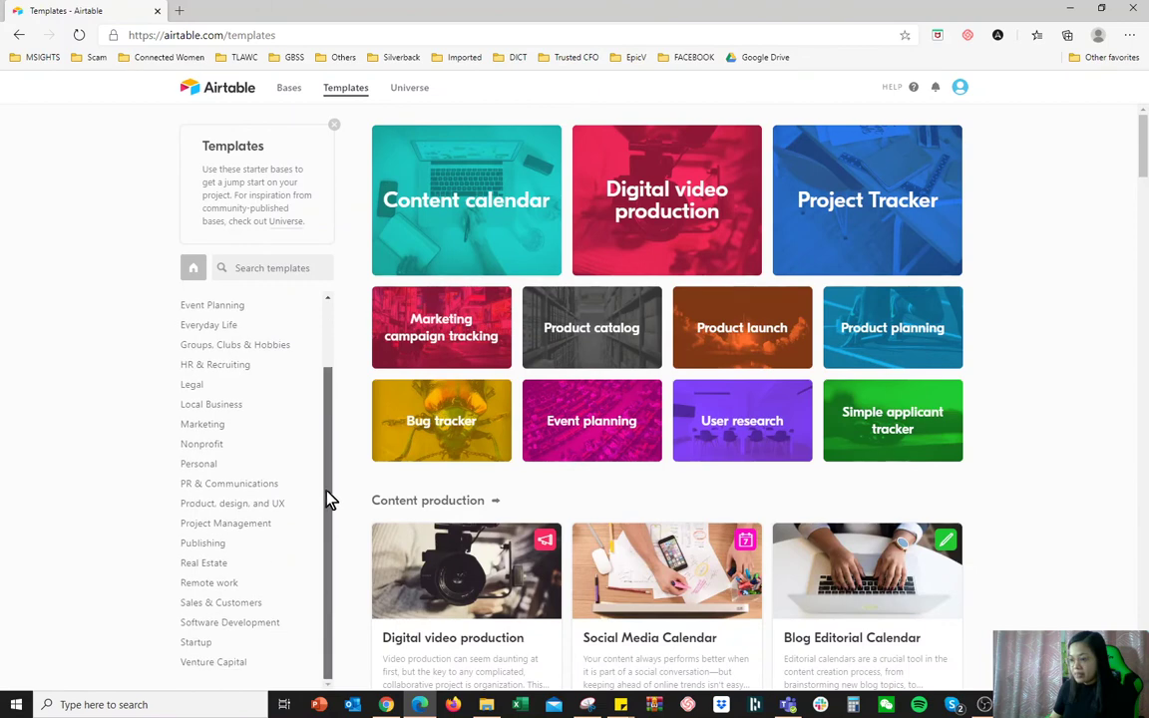
scroll(257, 402, "up", 3)
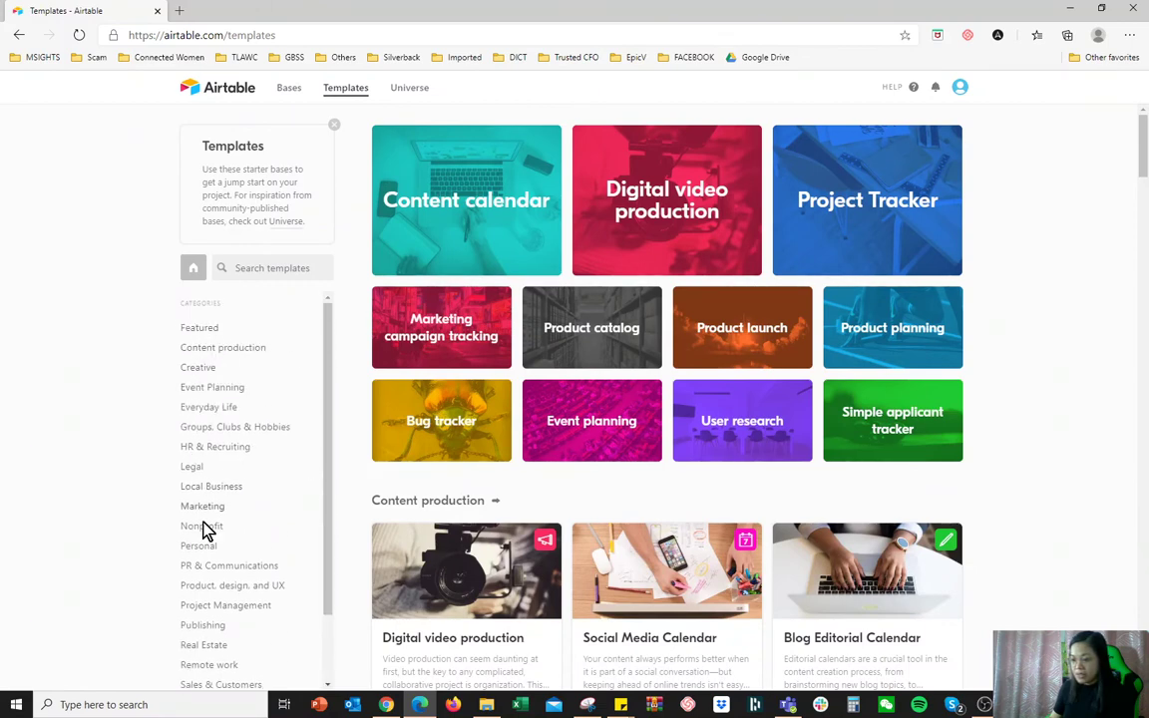
scroll(234, 454, "down", 2)
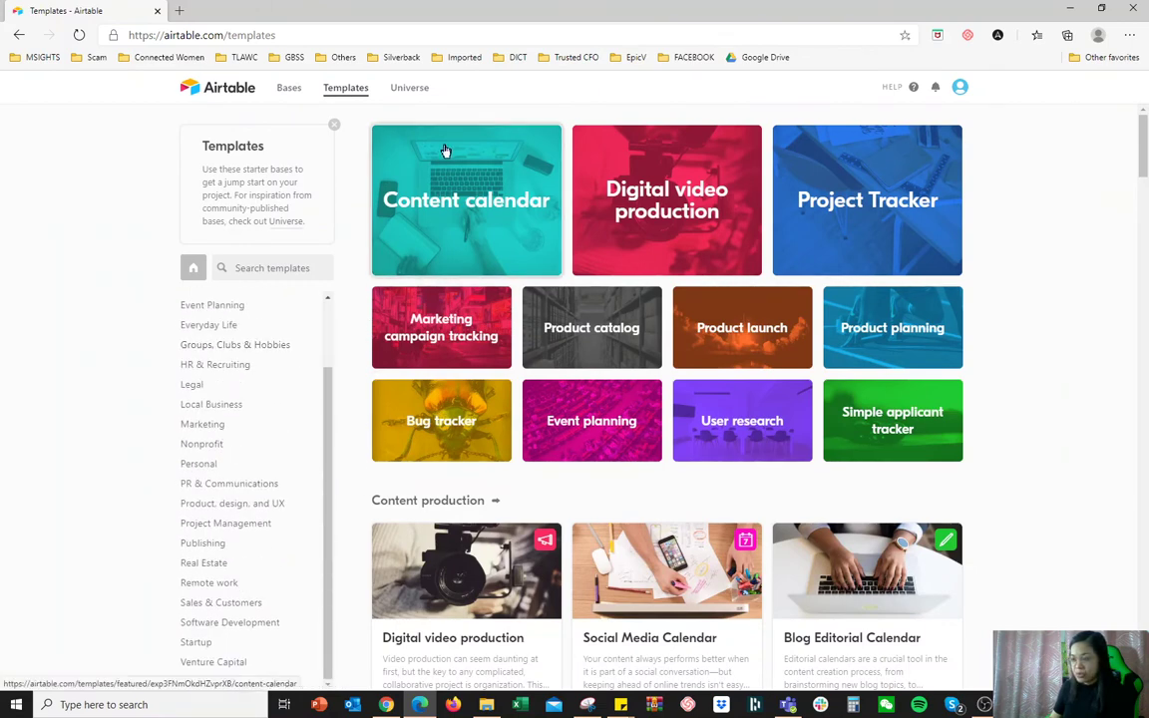
- Open the Content calendar template's page and read its description and the preview of its tables
left_click(486, 211)
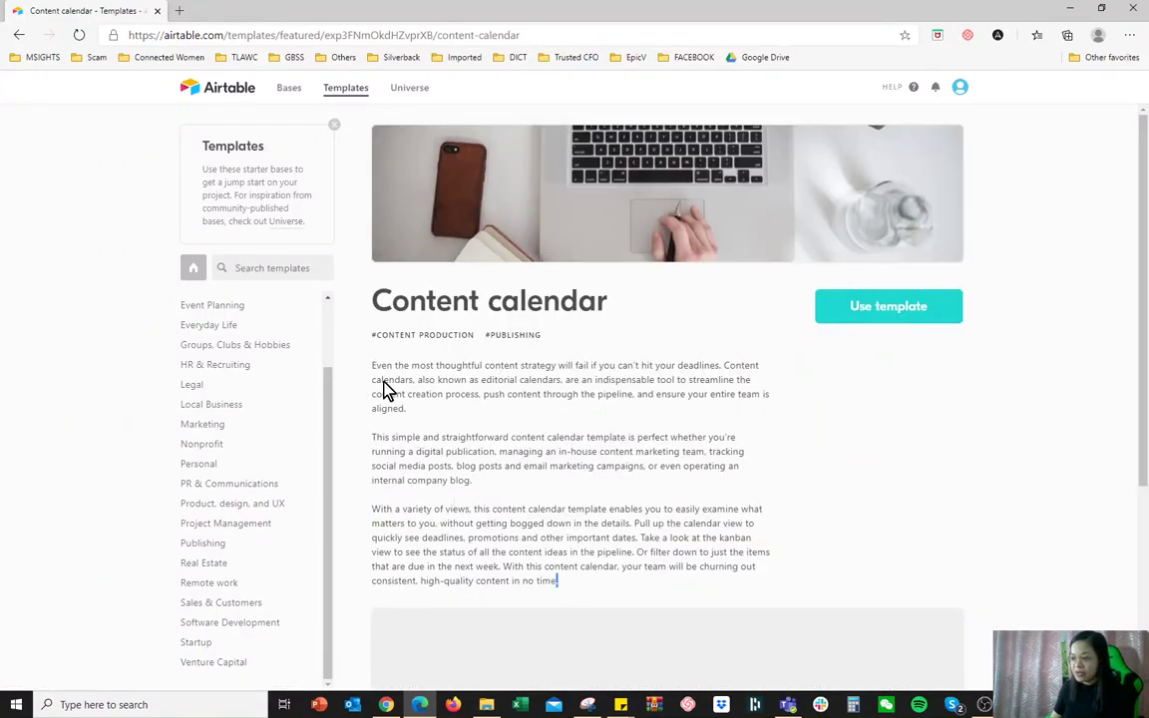
key("ctrl+a")
left_click(480, 382)
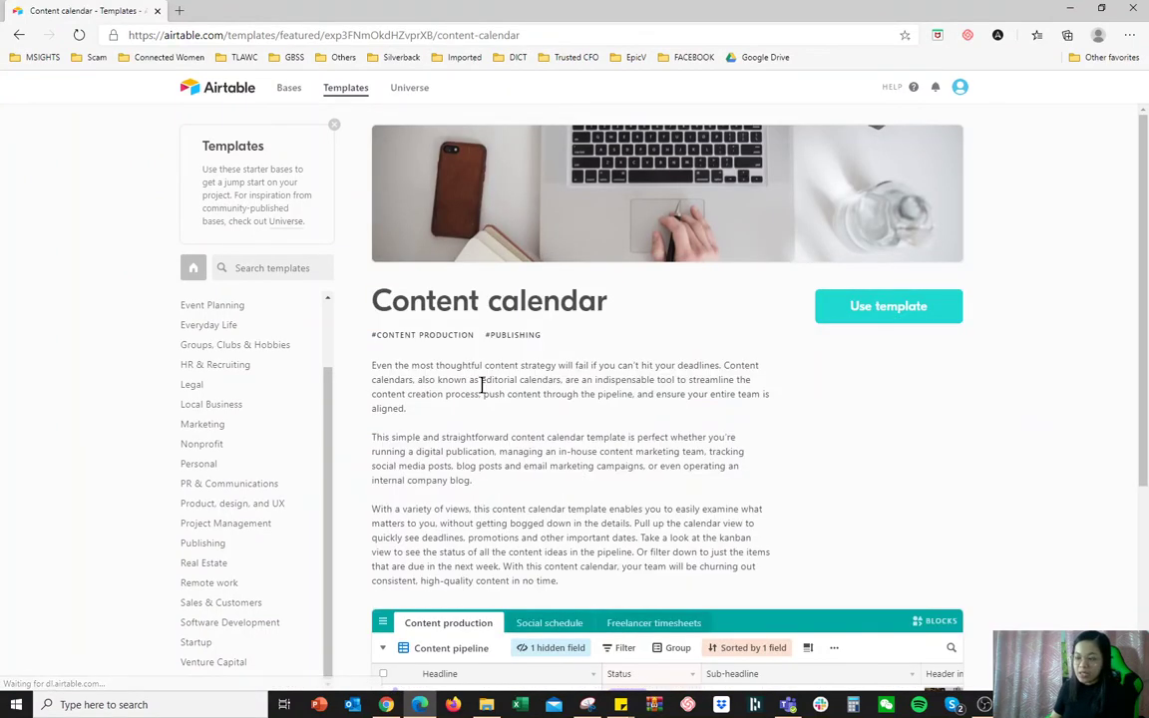
left_click_drag(377, 366, 608, 586)
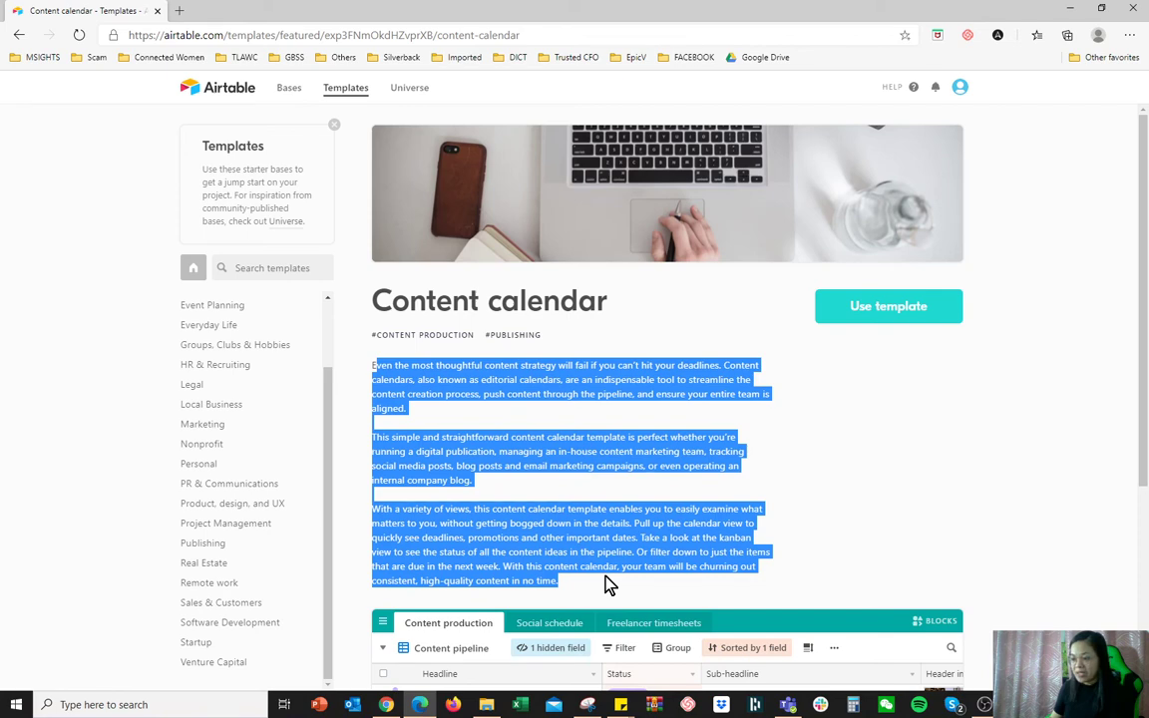
left_click(434, 439)
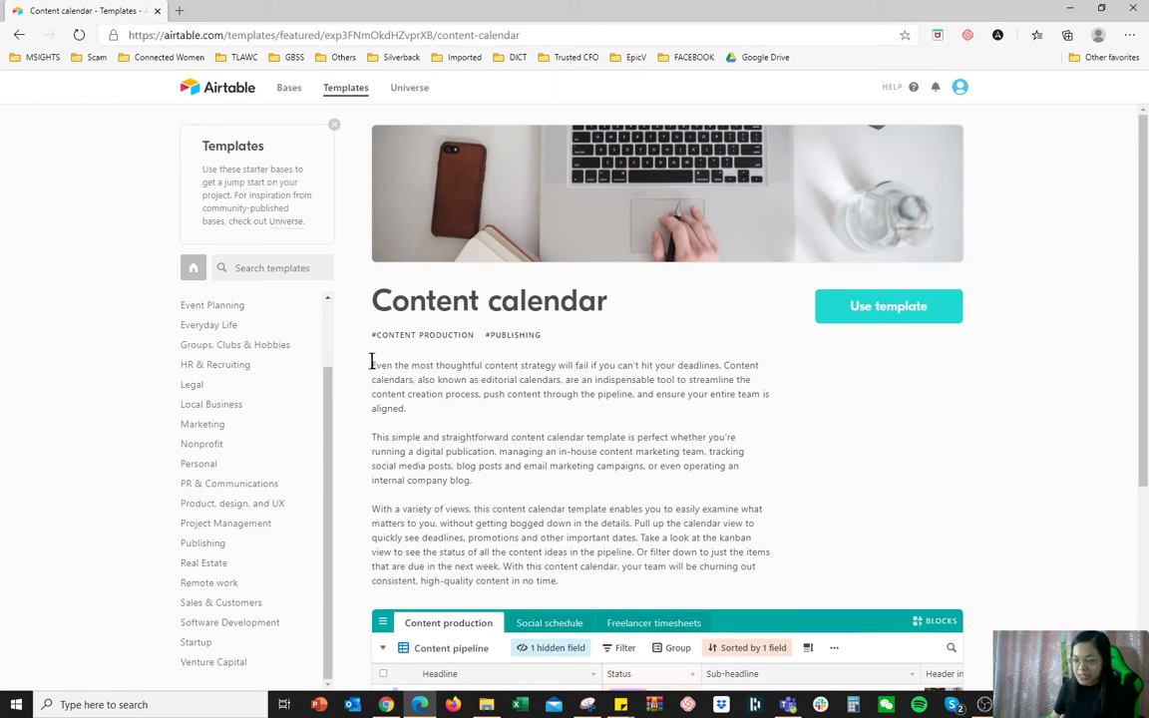
scroll(798, 481, "down", 3)
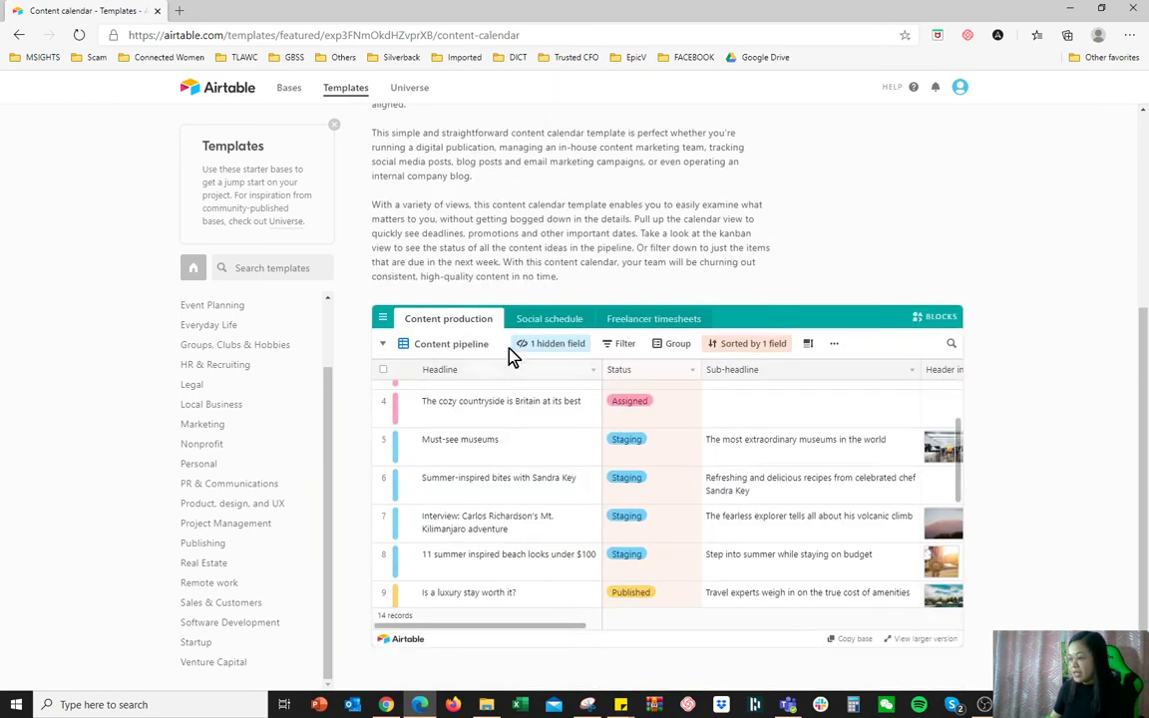
scroll(987, 421, "up", 3)
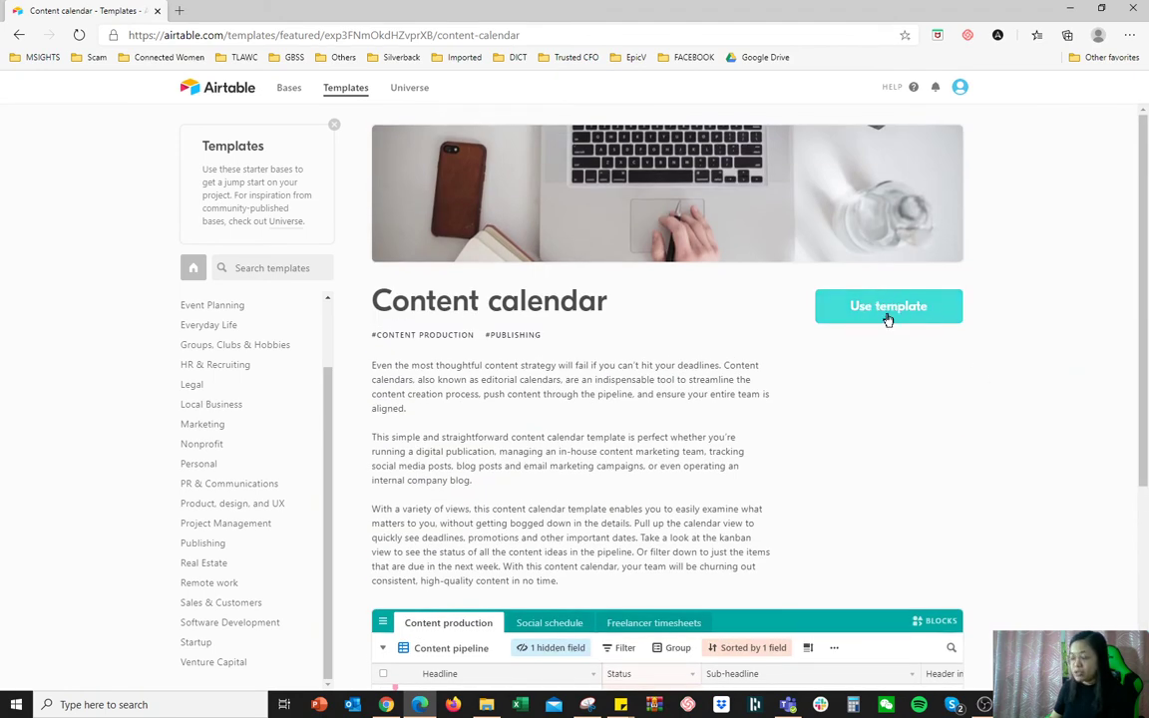
- Create a base from the Content calendar template and open it with the base description and blocks dashboard closed
left_click(884, 319)
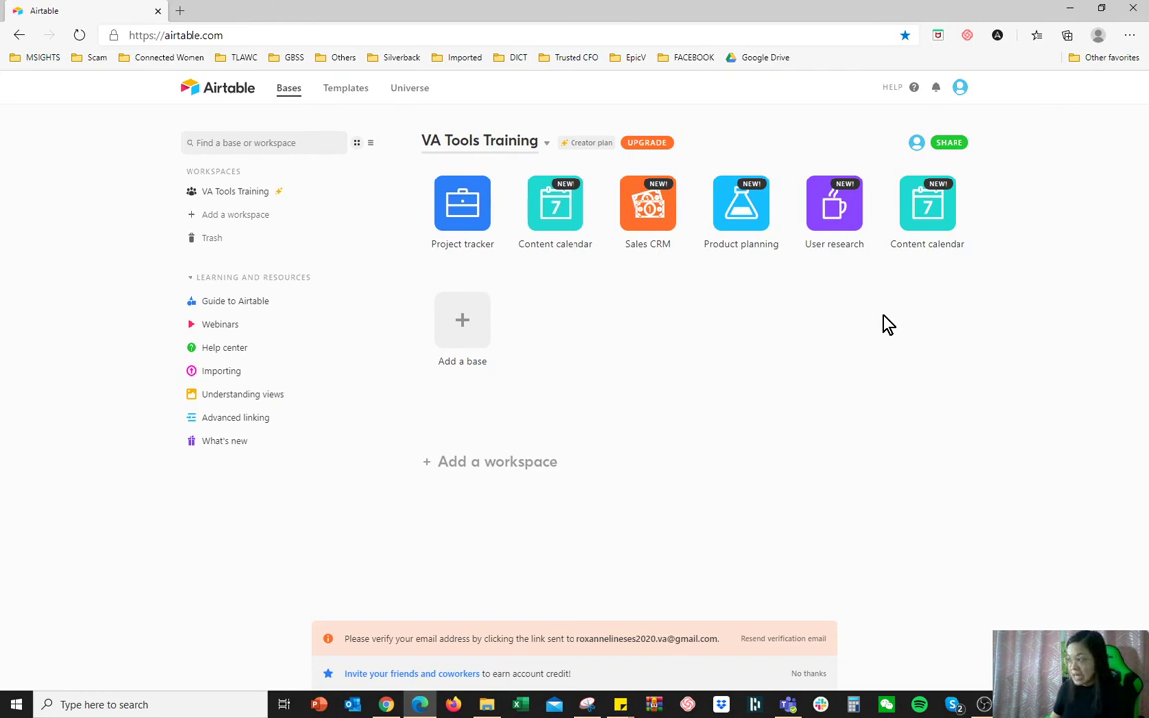
left_click(935, 205)
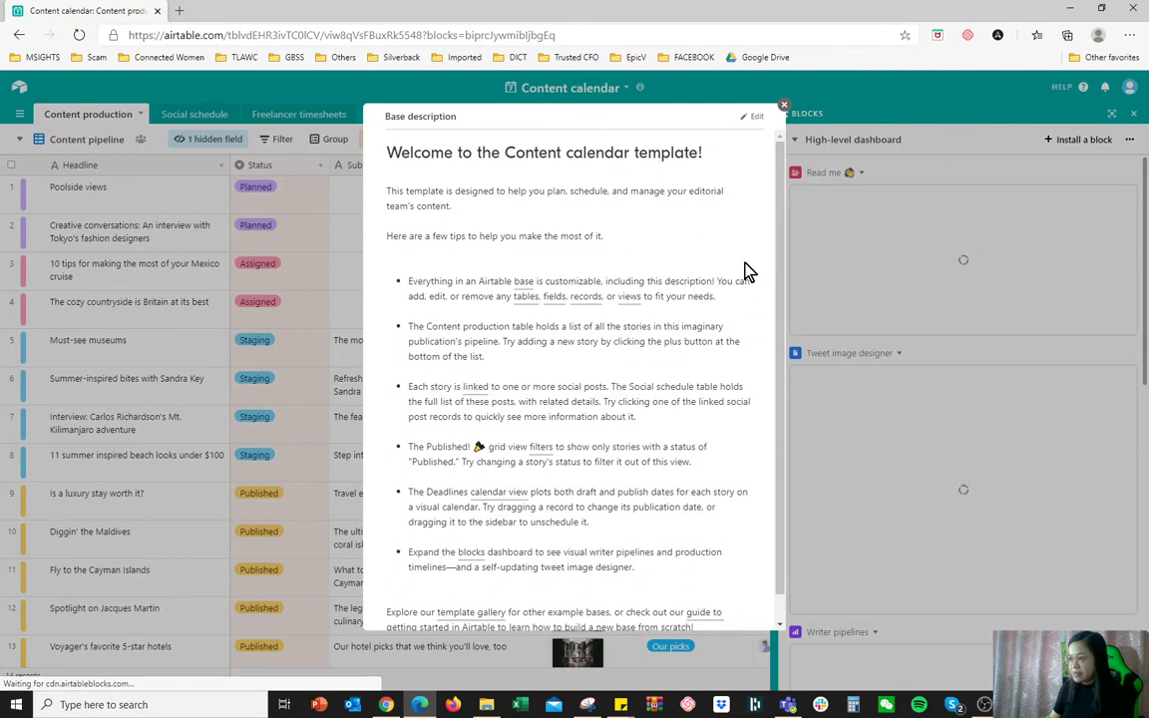
left_click(784, 105)
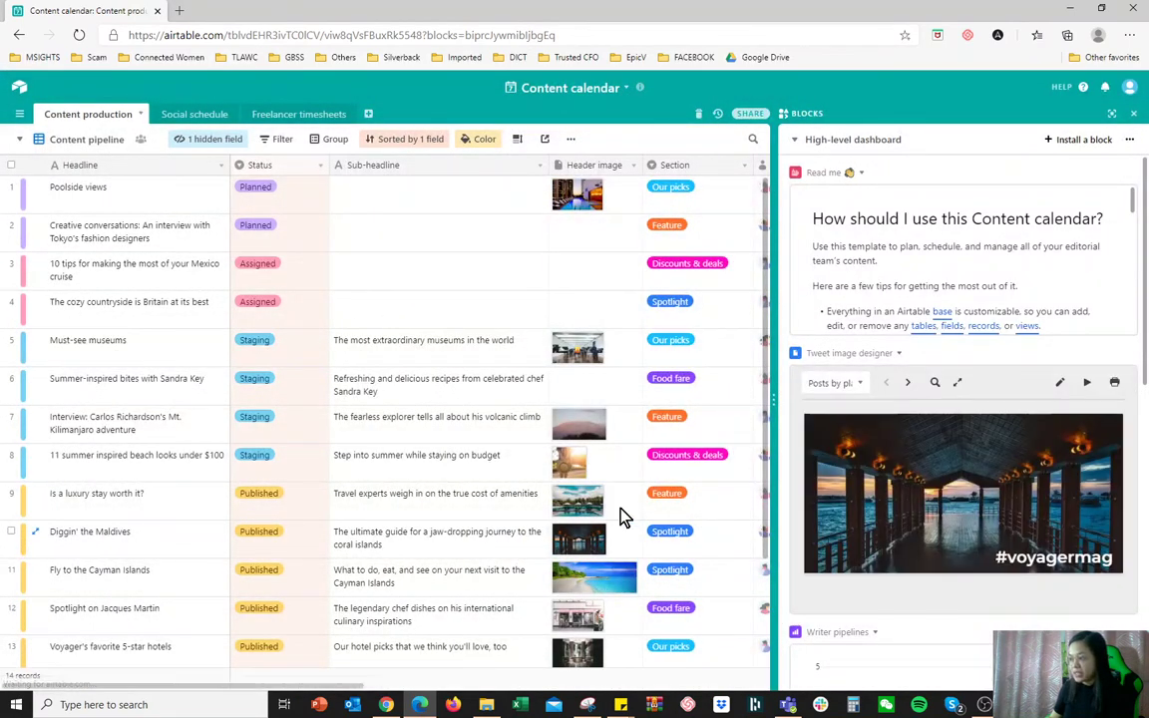
left_click(1133, 114)
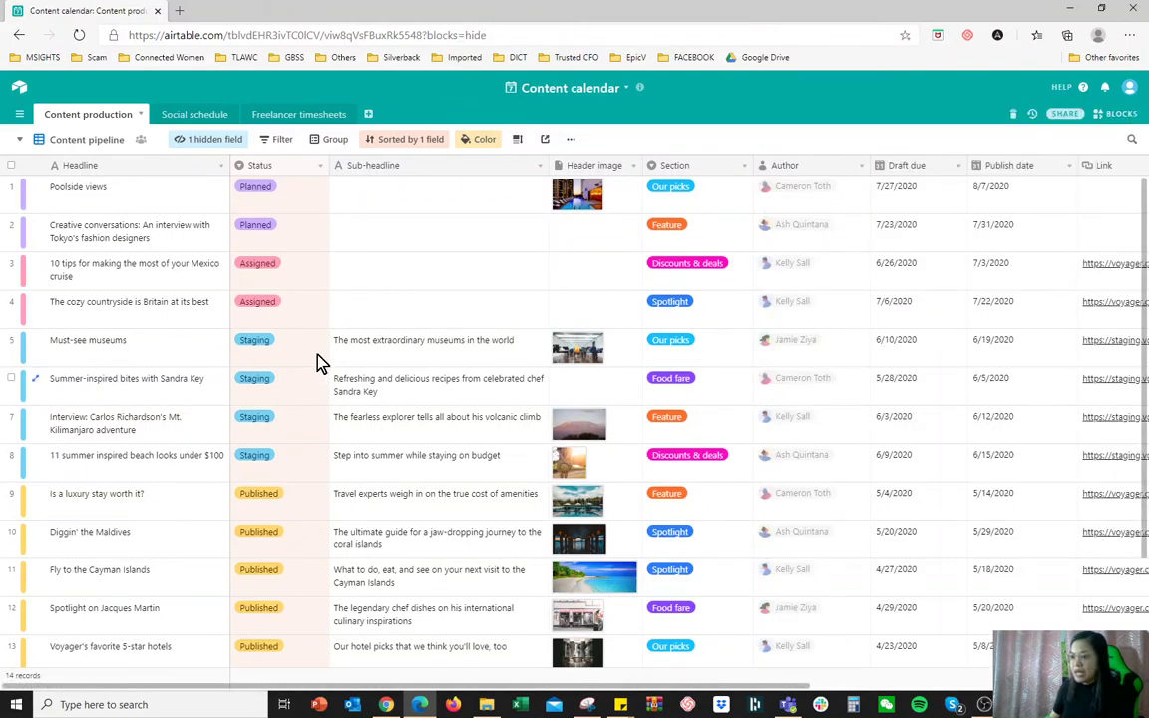
- Examine the fields and records of the Content production table, from Headline and Status across to Social posts
left_click(101, 165)
left_click(275, 167)
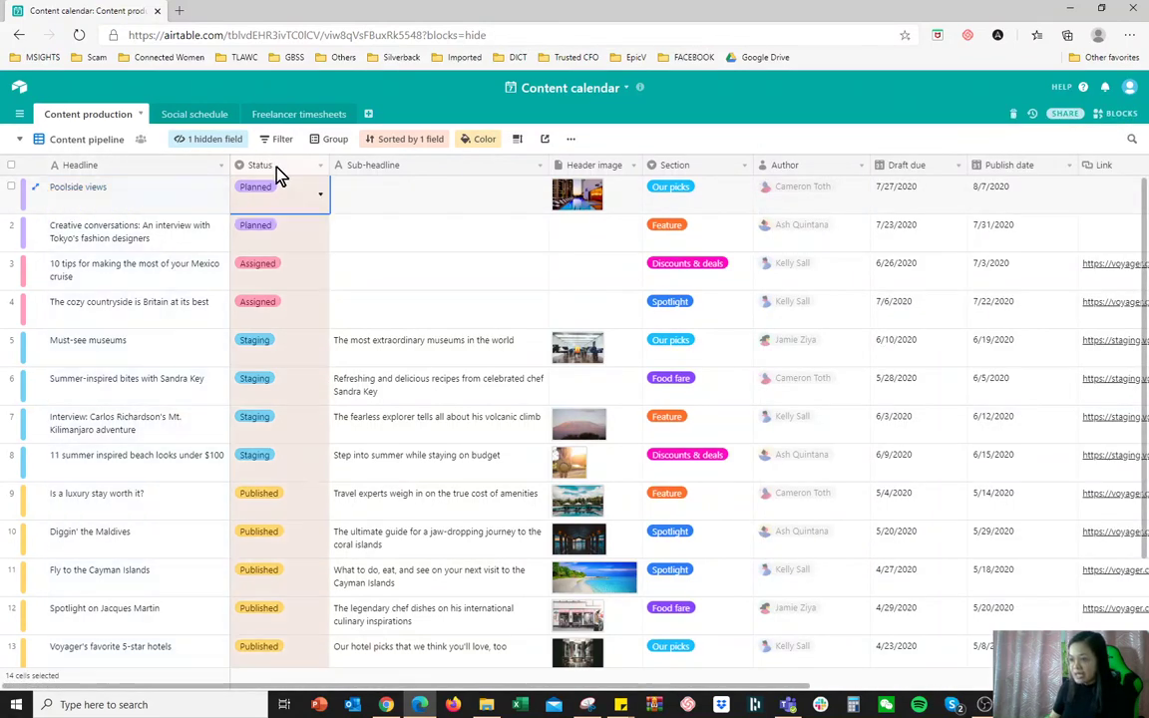
left_click(399, 168)
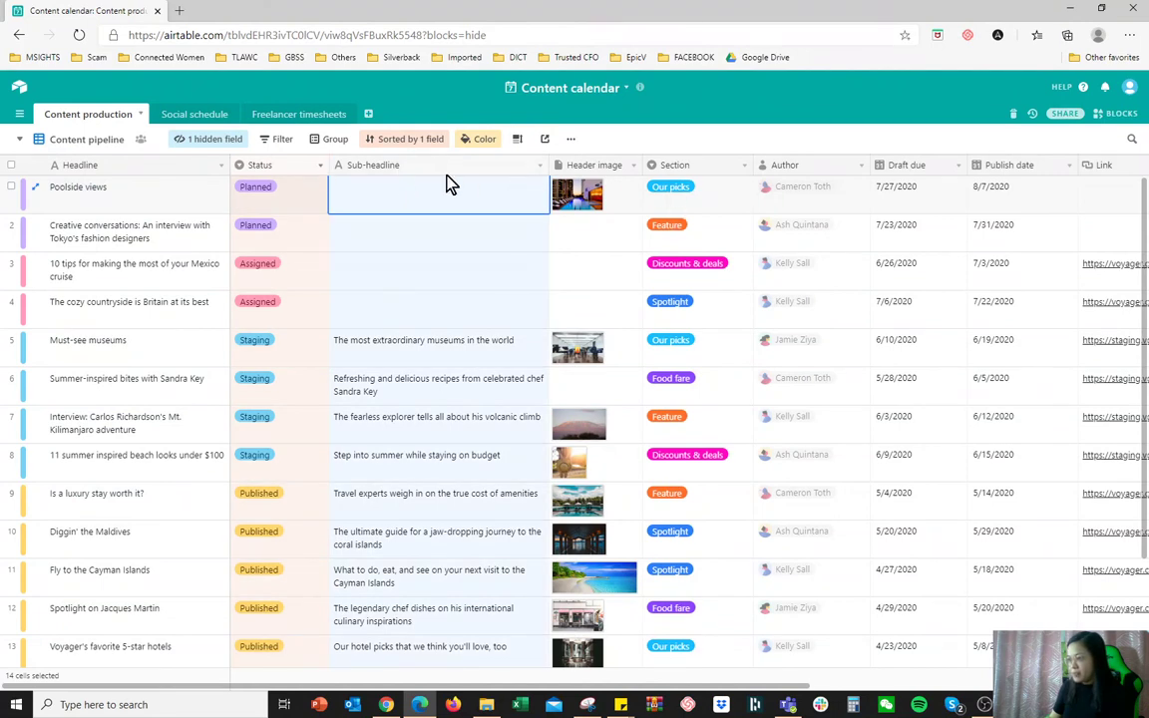
left_click(588, 165)
left_click(682, 166)
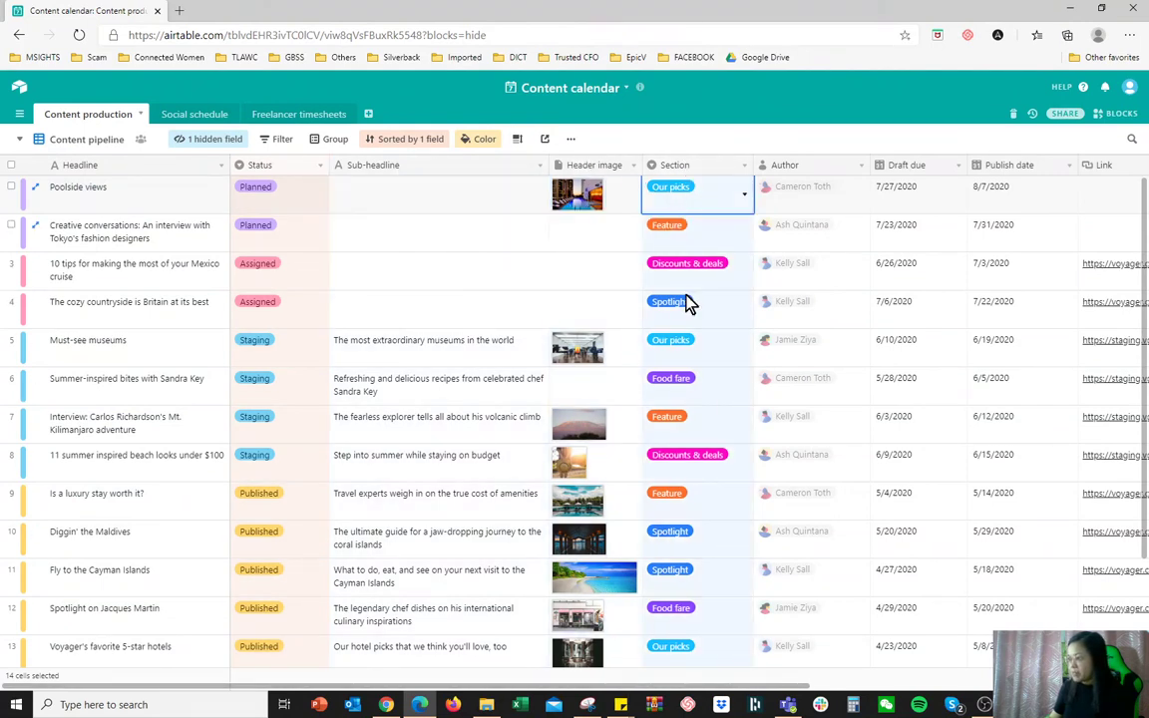
left_click_drag(709, 687, 974, 687)
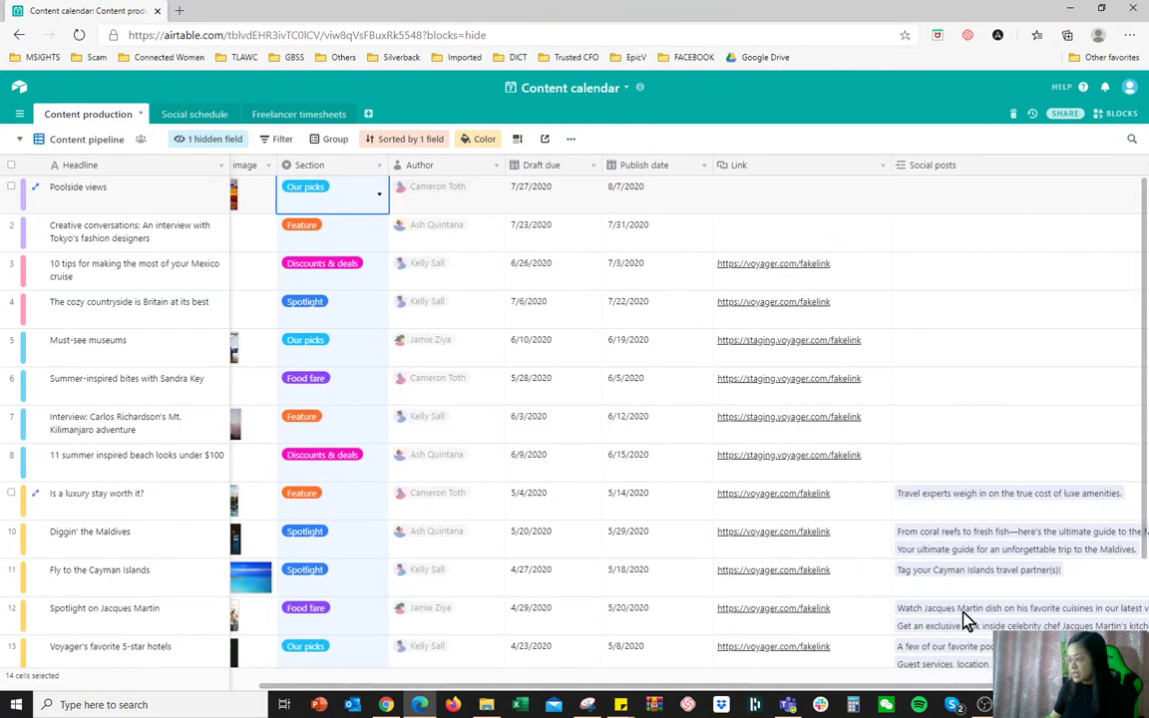
left_click_drag(955, 687, 593, 687)
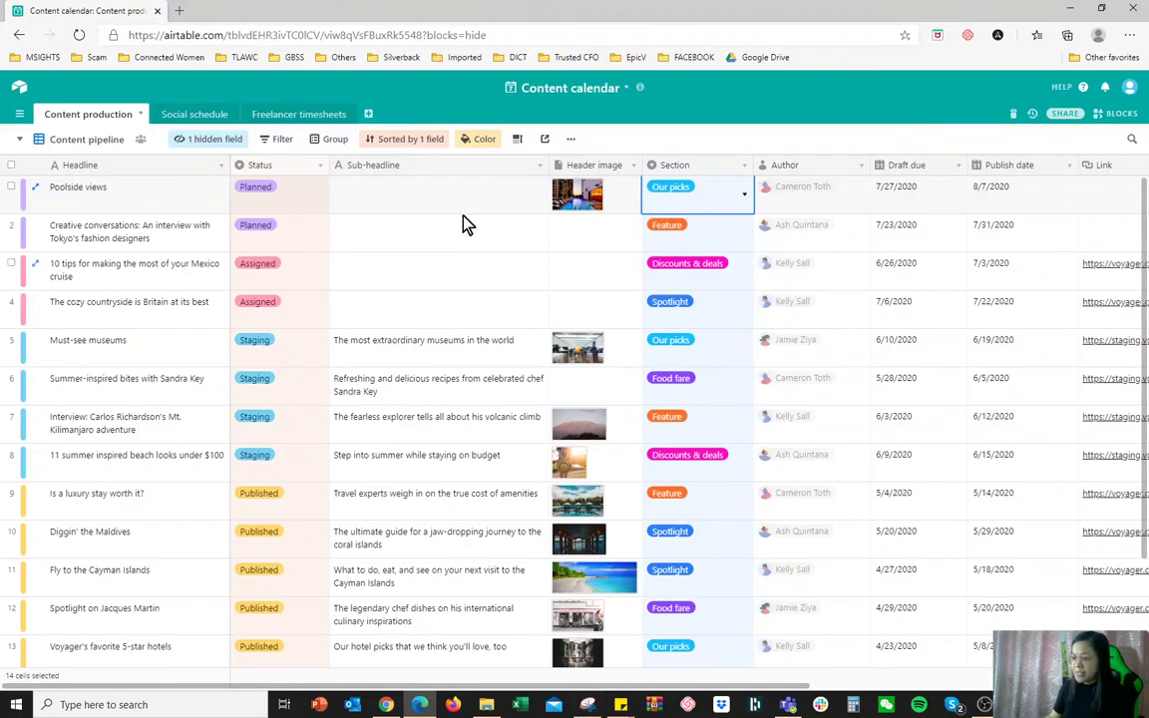
scroll(628, 455, "down", 3)
scroll(633, 459, "up", 3)
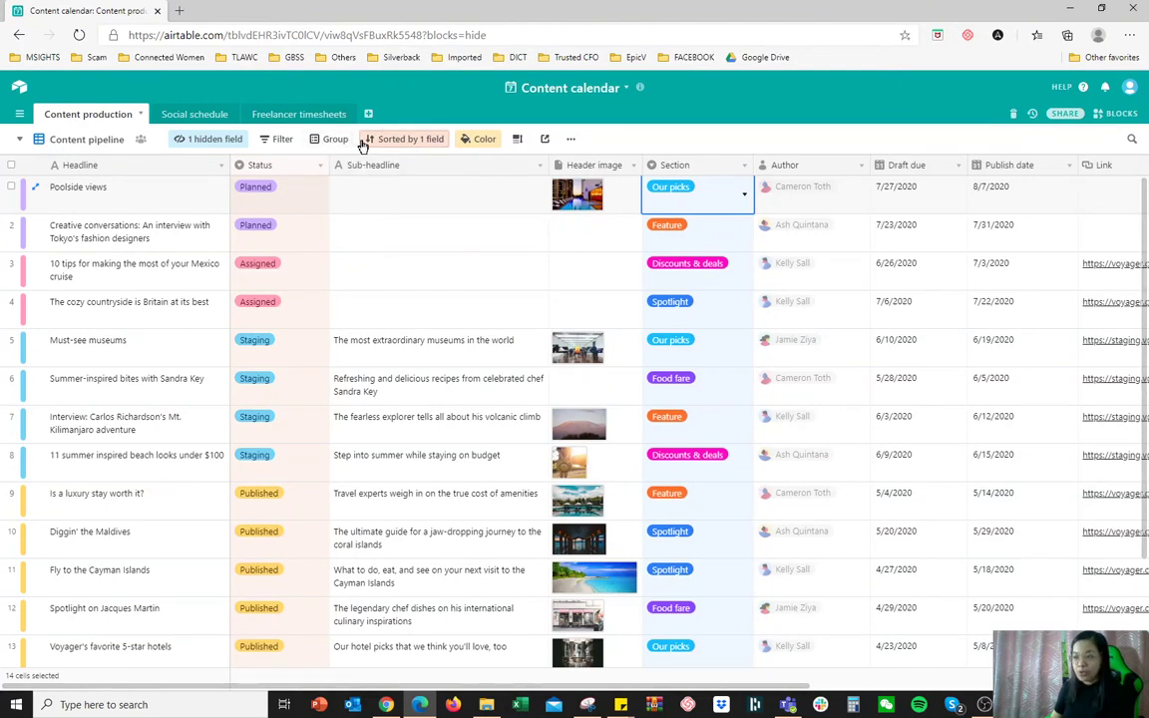
- Group the Content pipeline records by the Status field and inspect the Staging group
left_click(331, 143)
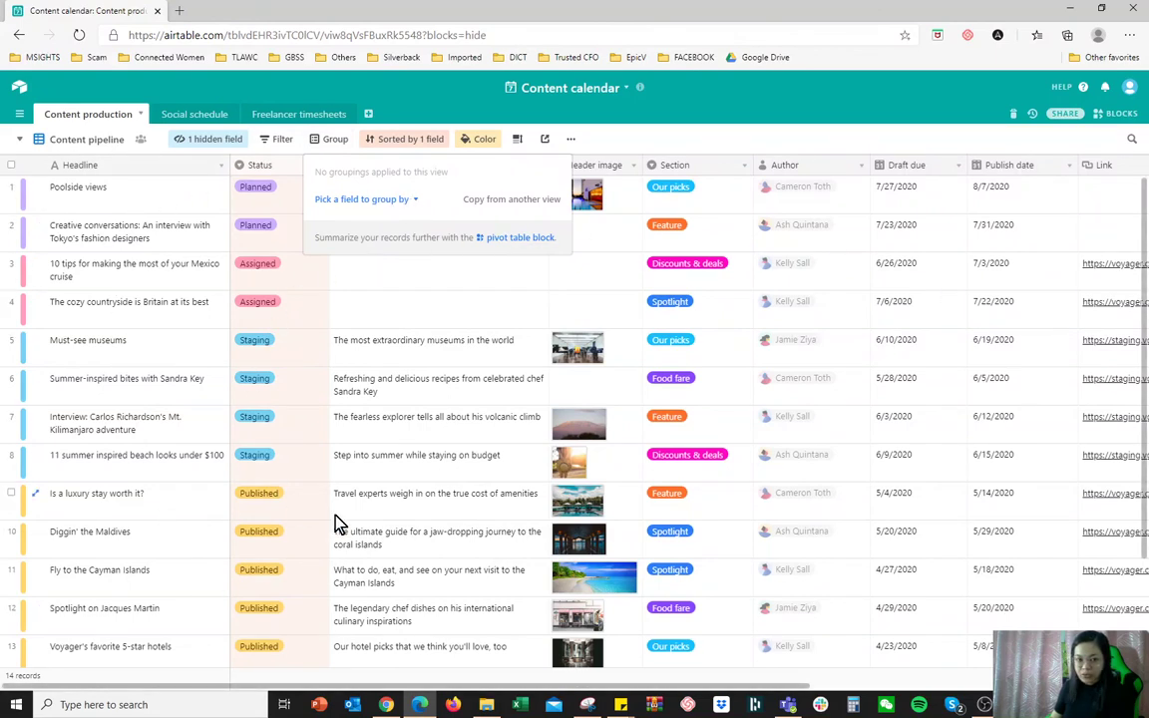
left_click(387, 200)
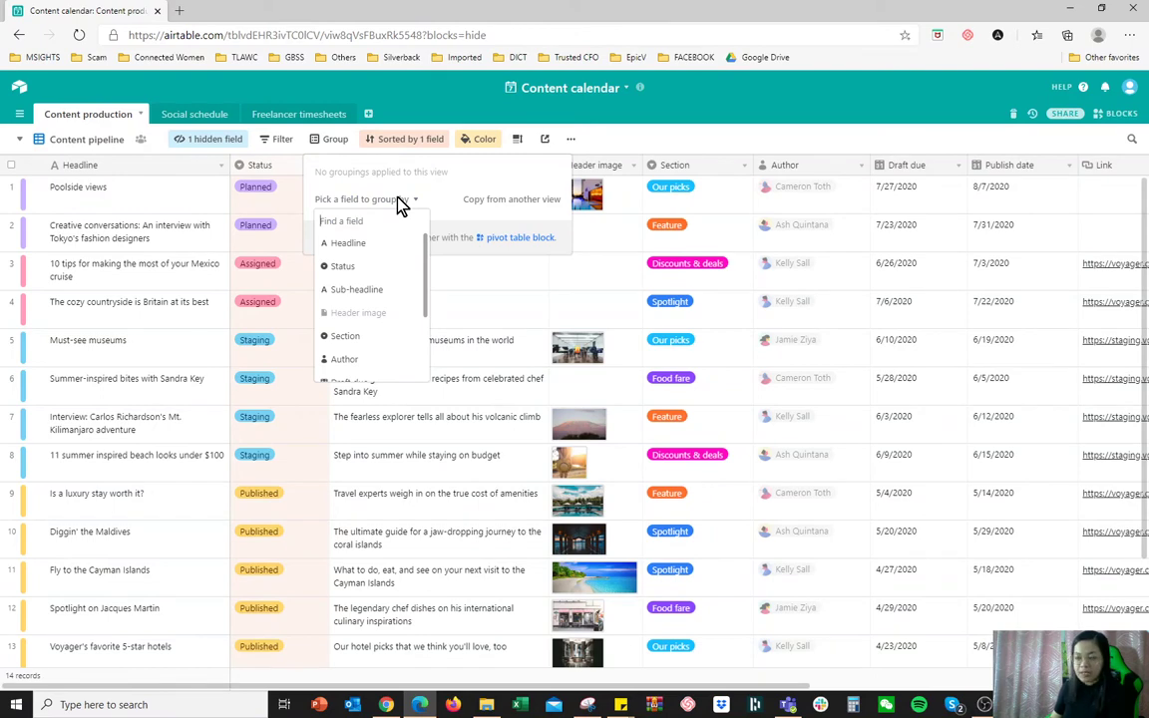
left_click(342, 268)
left_click(807, 113)
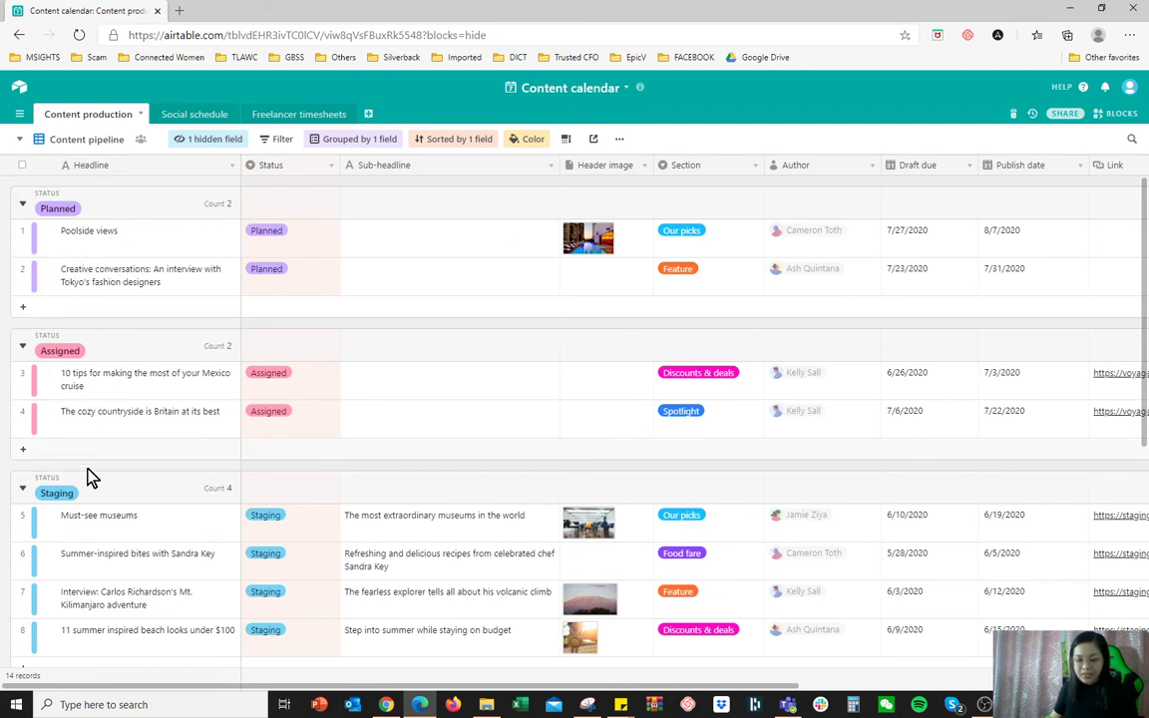
left_click(60, 491)
left_click(60, 491)
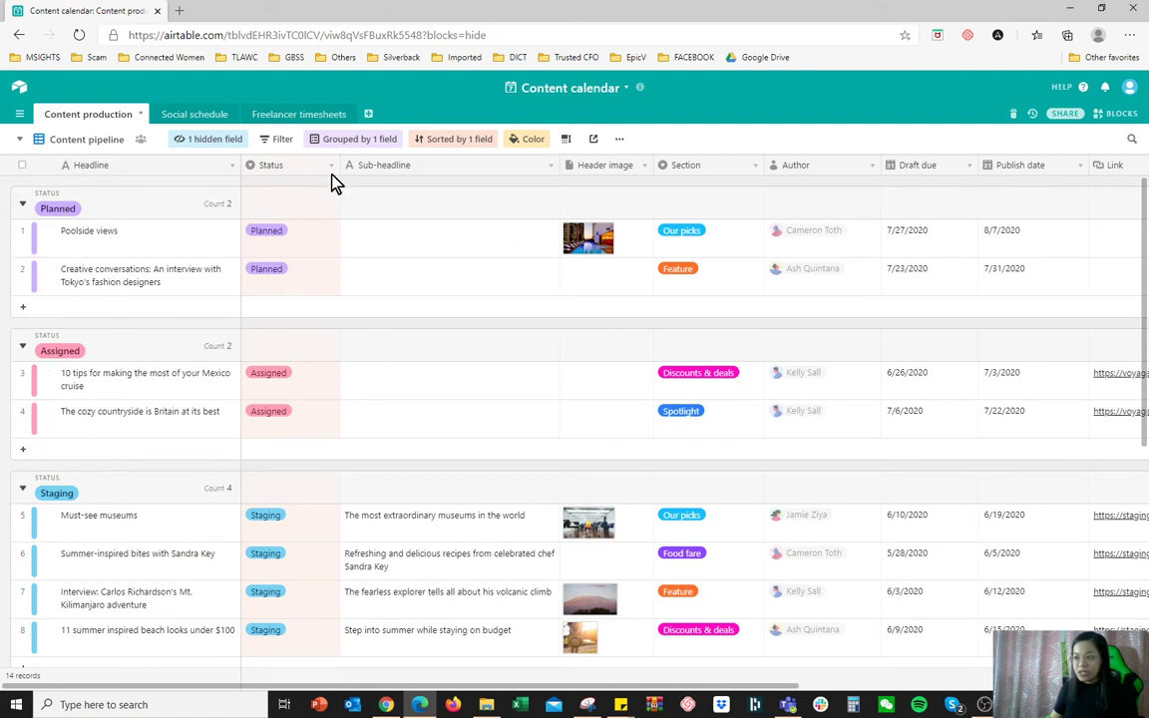
- Remove the Status grouping from the Content pipeline view
left_click(350, 139)
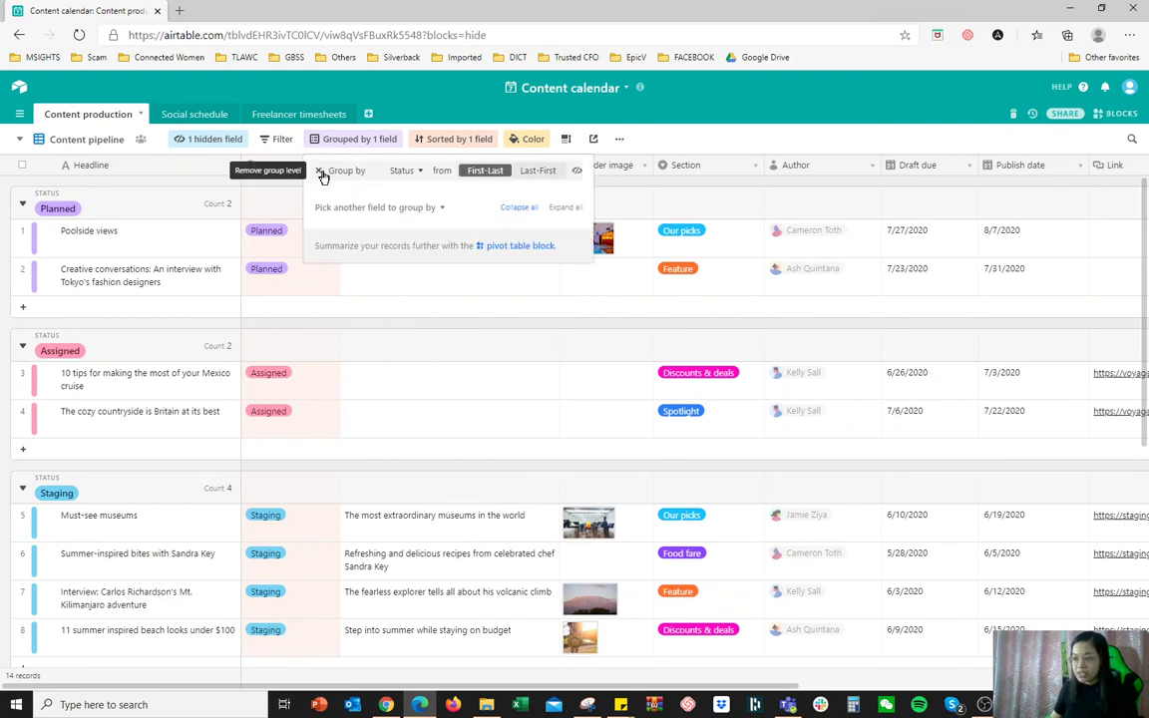
left_click(320, 172)
left_click(816, 118)
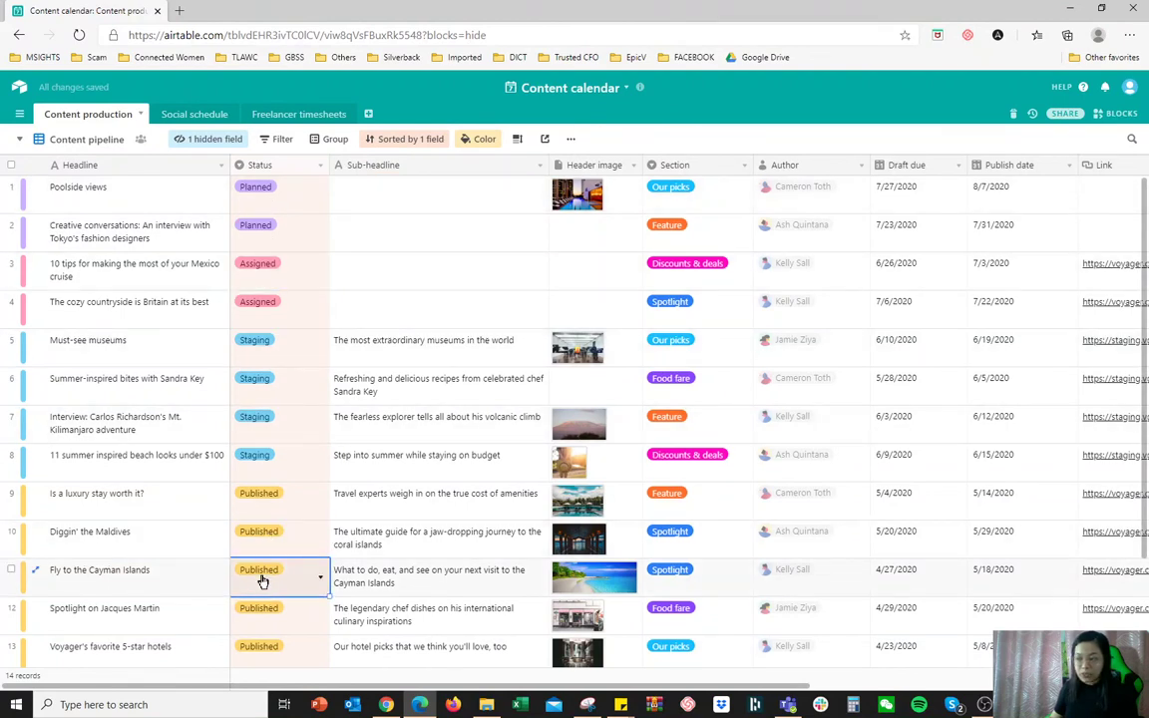
- Group the Content pipeline records by Status again and review the groups from Planned to Published
left_click(324, 142)
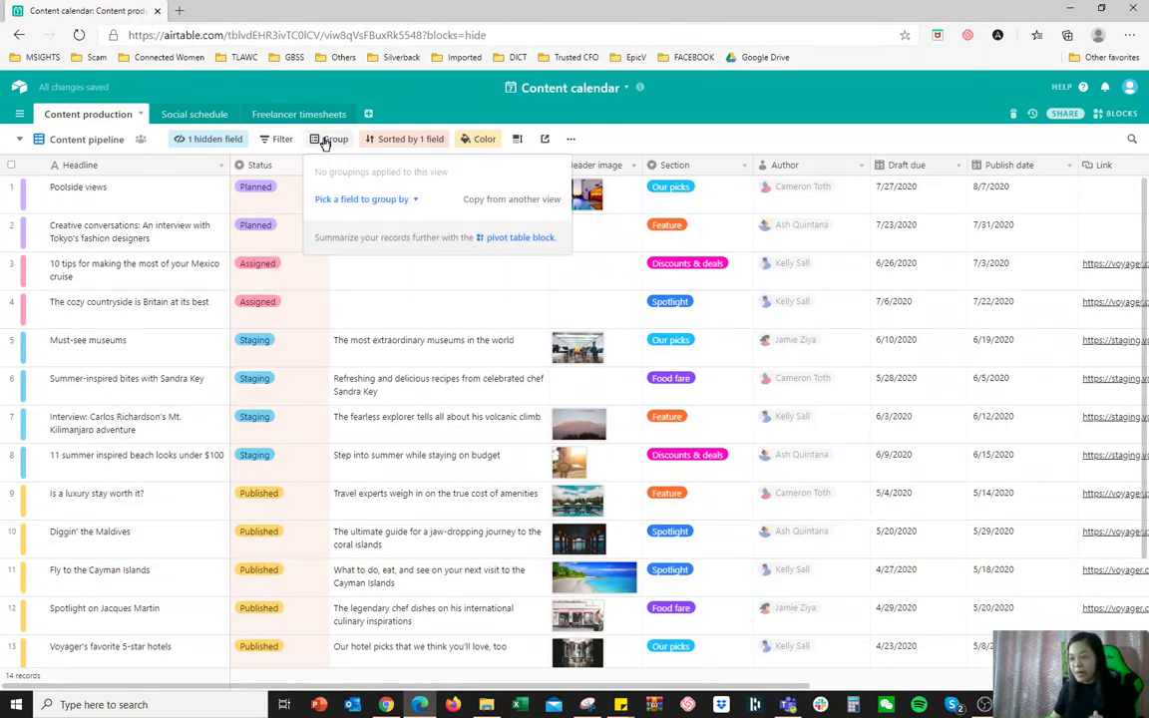
left_click(357, 202)
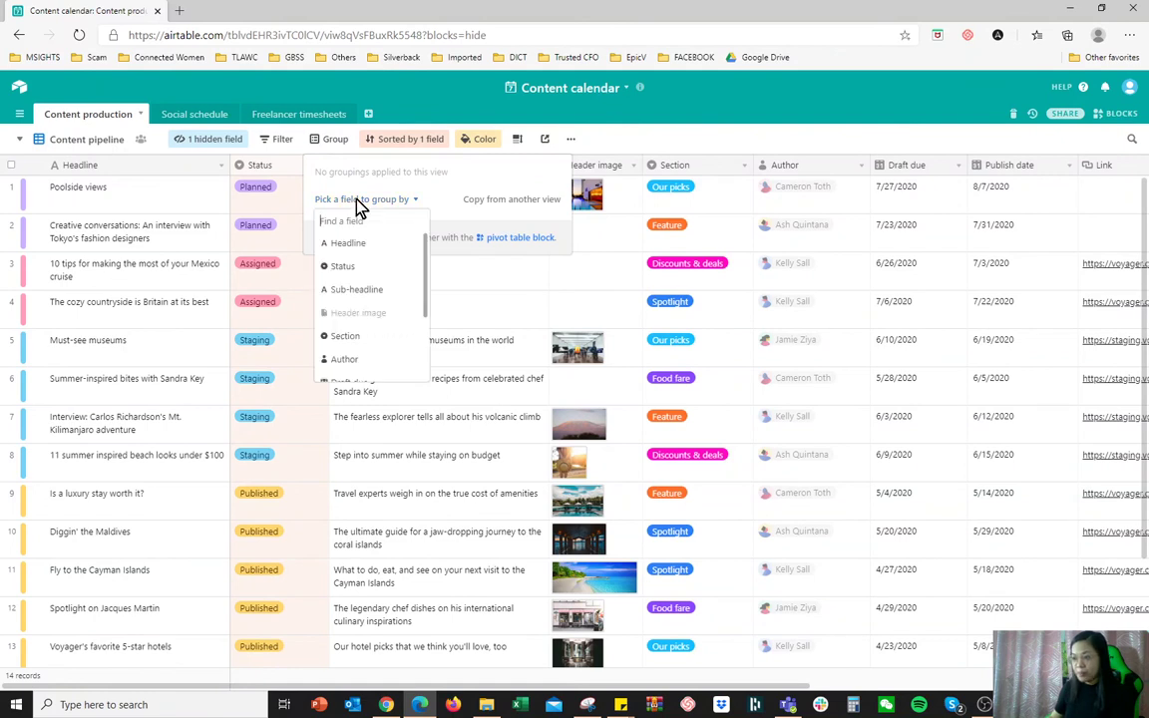
left_click(342, 266)
left_click(359, 299)
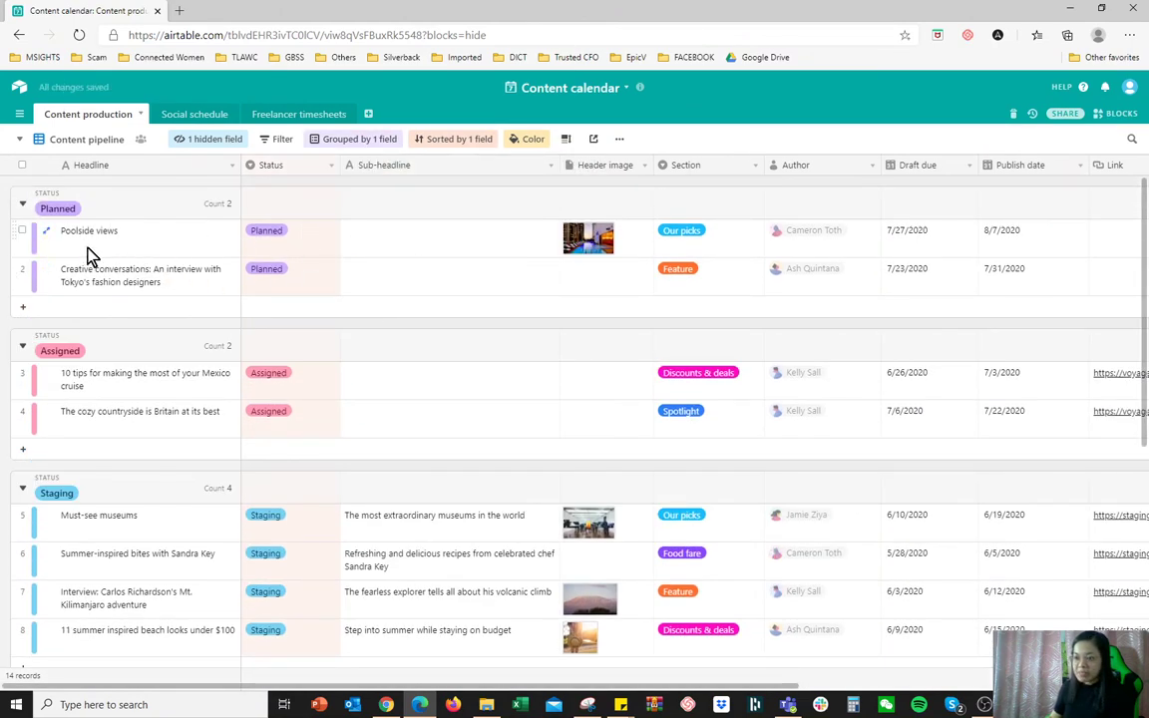
scroll(297, 446, "down", 3)
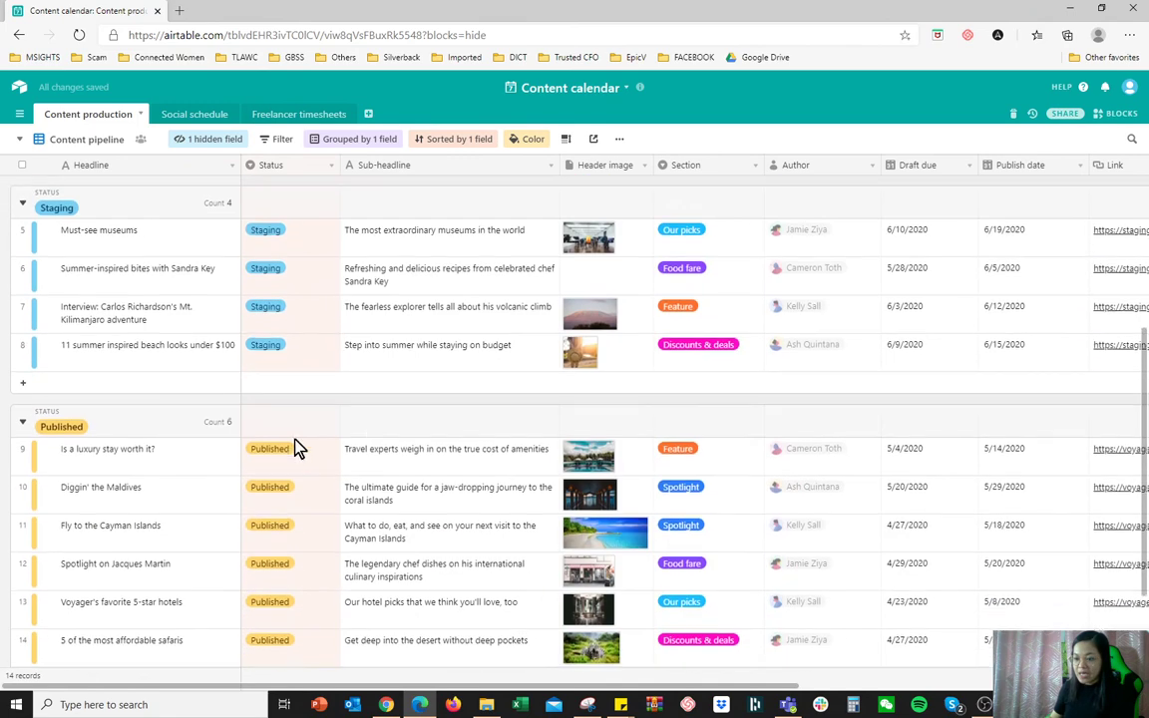
scroll(379, 398, "down", 1)
scroll(313, 444, "up", 4)
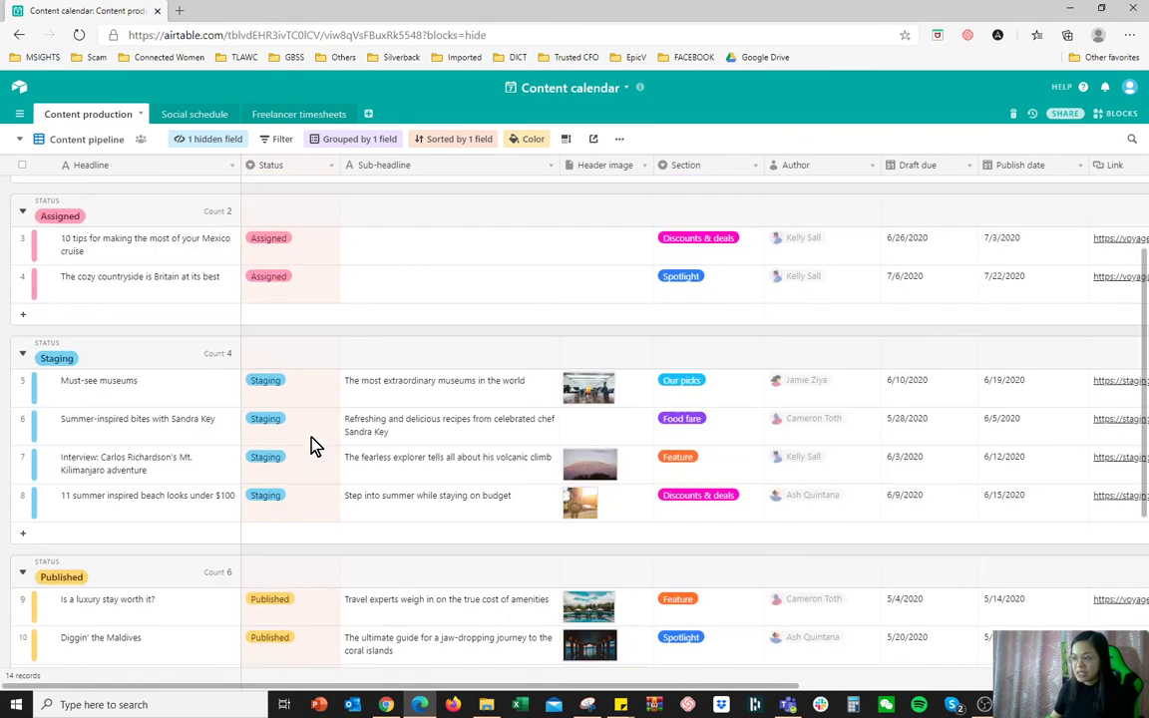
- Change the grouping field to Section, look over the section groups, and remove the grouping
left_click(357, 143)
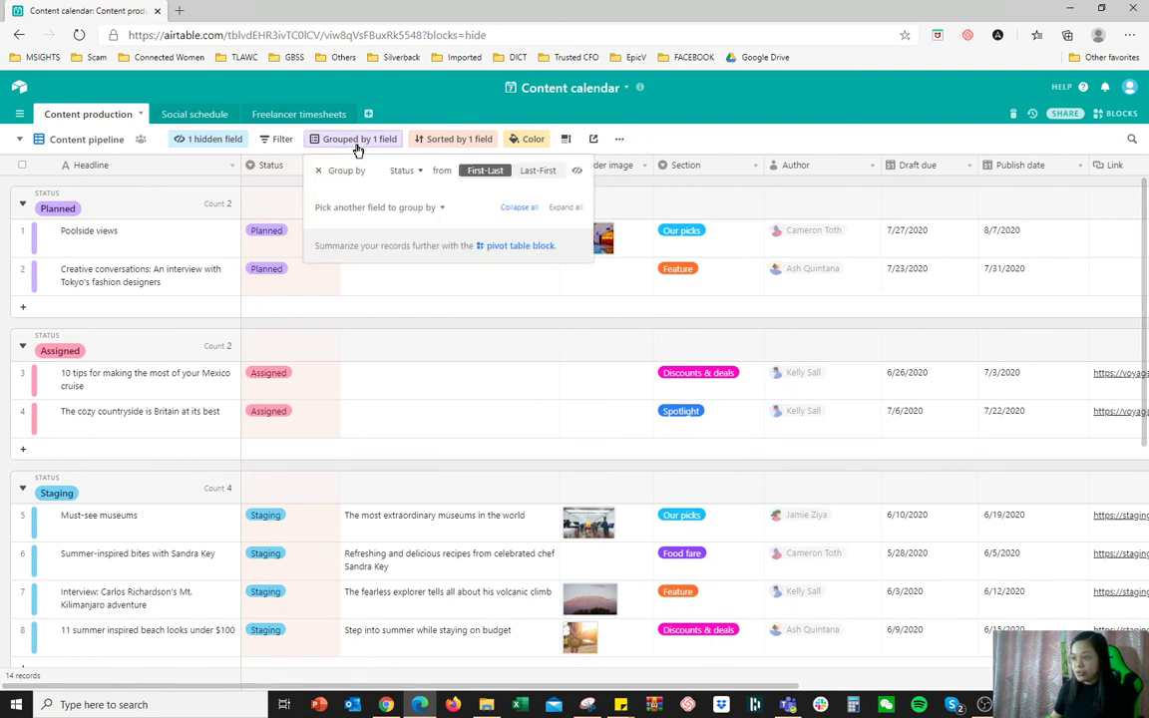
left_click(410, 175)
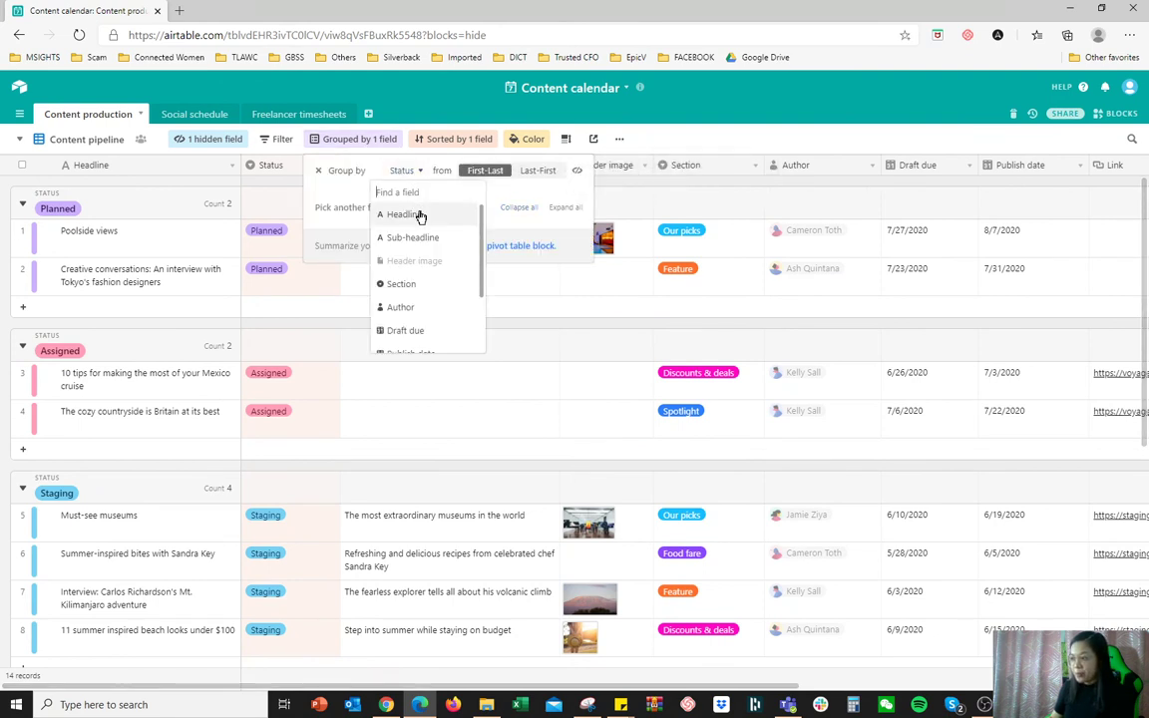
left_click(403, 287)
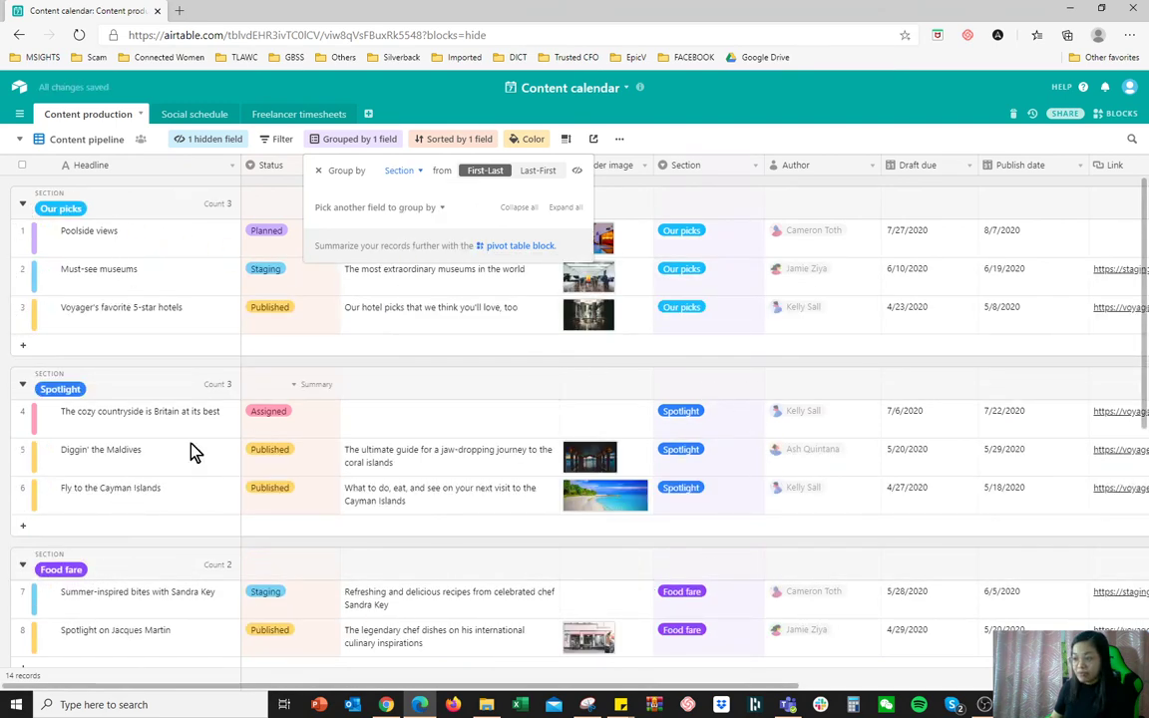
scroll(374, 534, "down", 4)
scroll(402, 538, "up", 4)
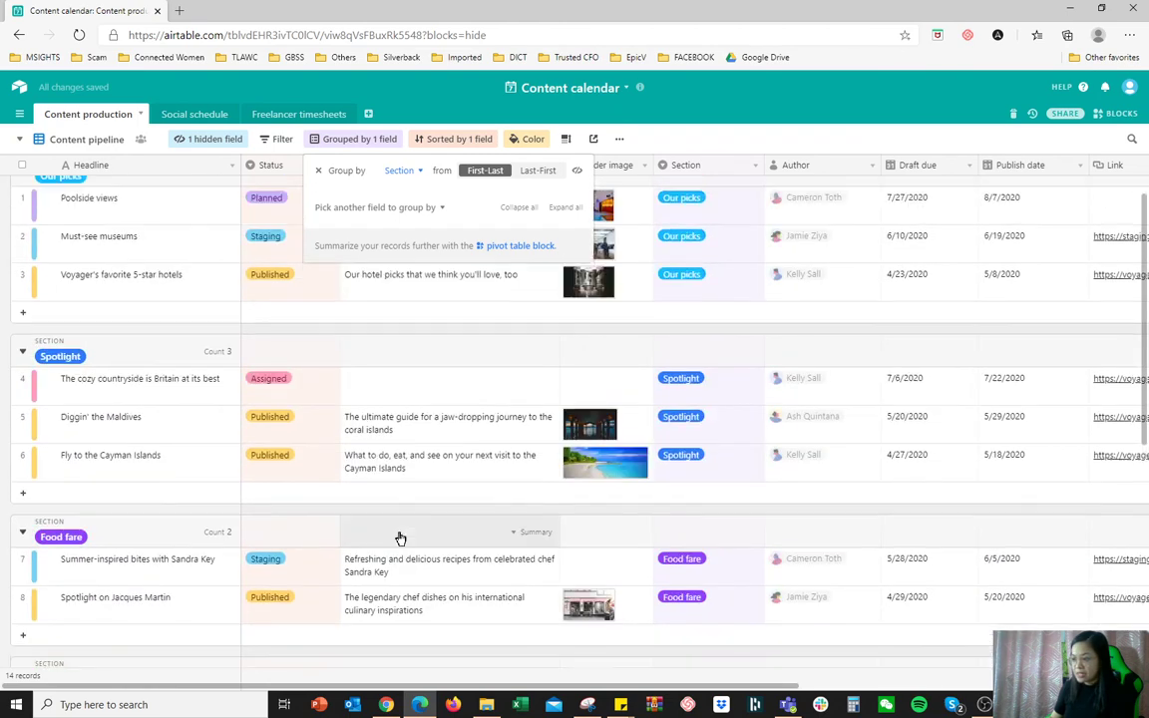
left_click(318, 172)
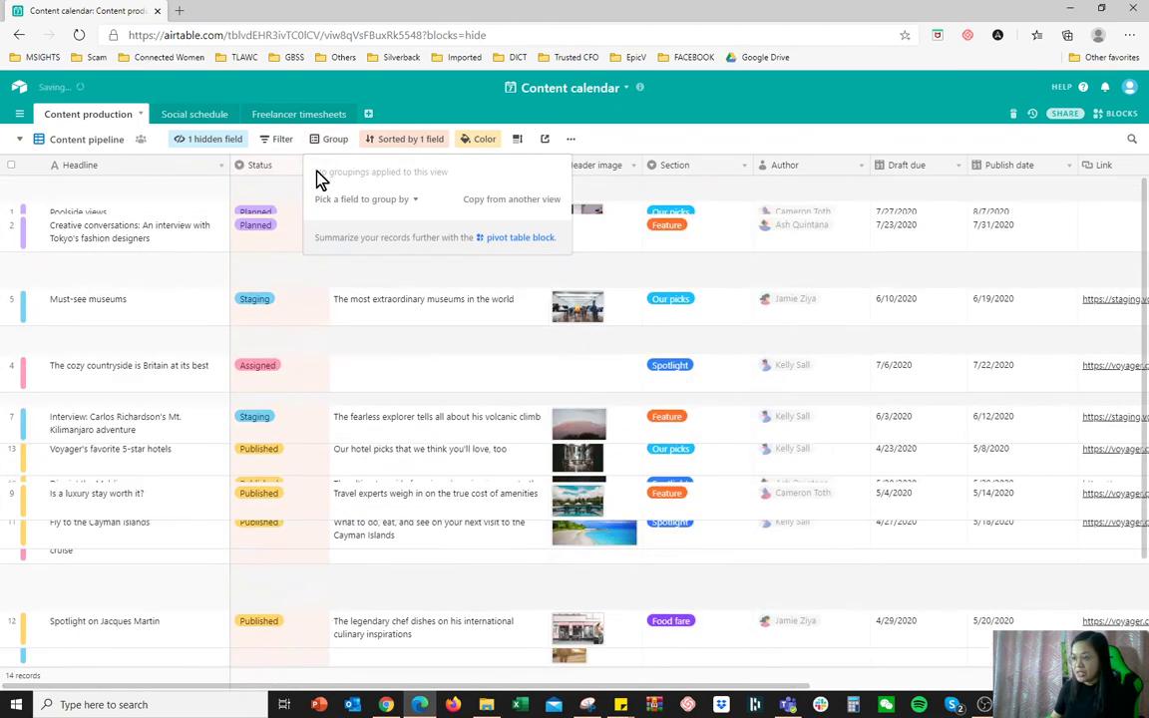
- Filter the Content pipeline records to those whose Status is Assigned
left_click(276, 141)
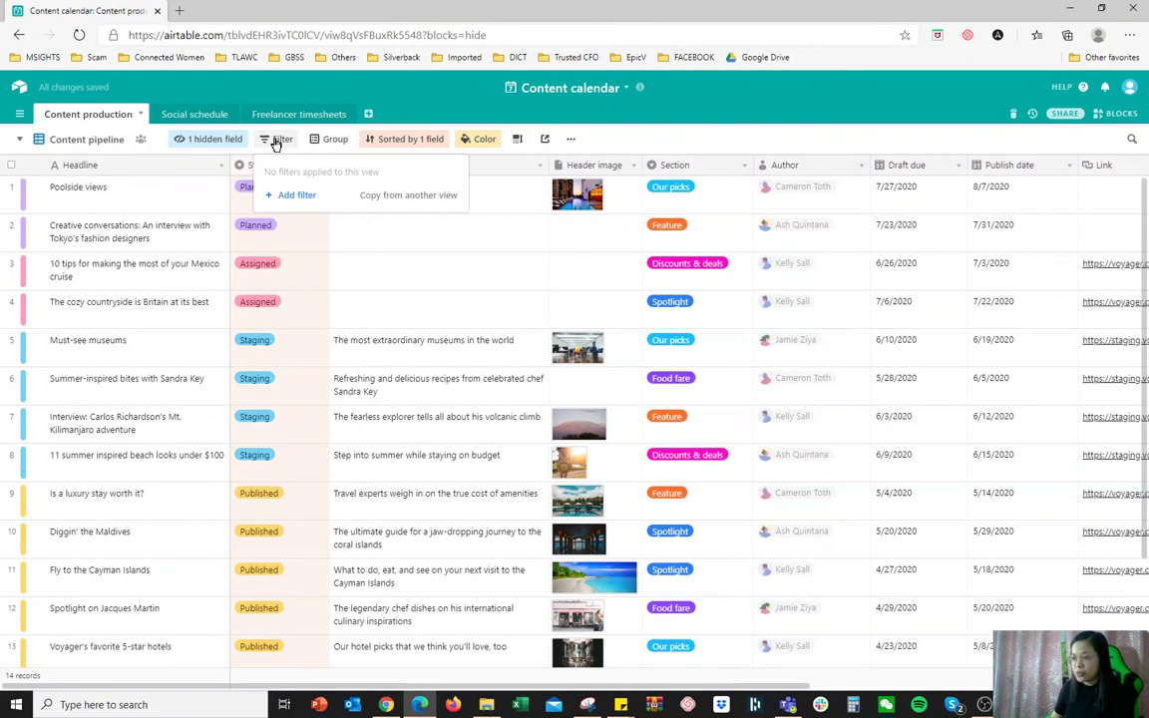
left_click(296, 197)
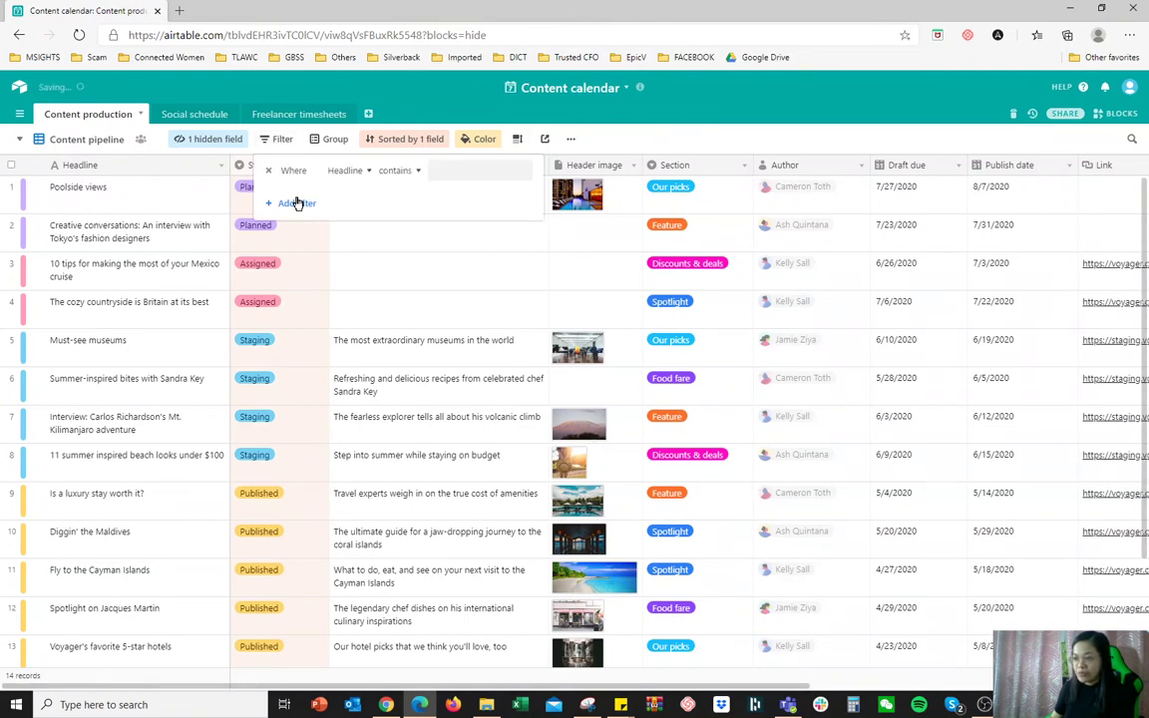
left_click(404, 172)
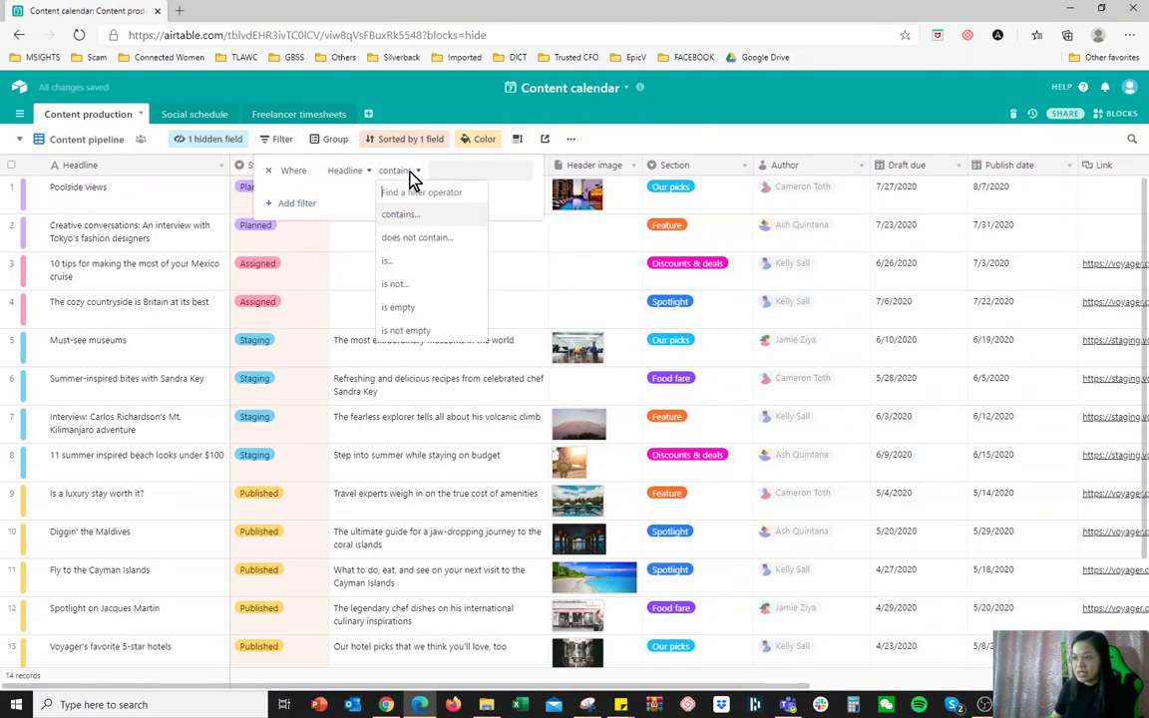
left_click(346, 170)
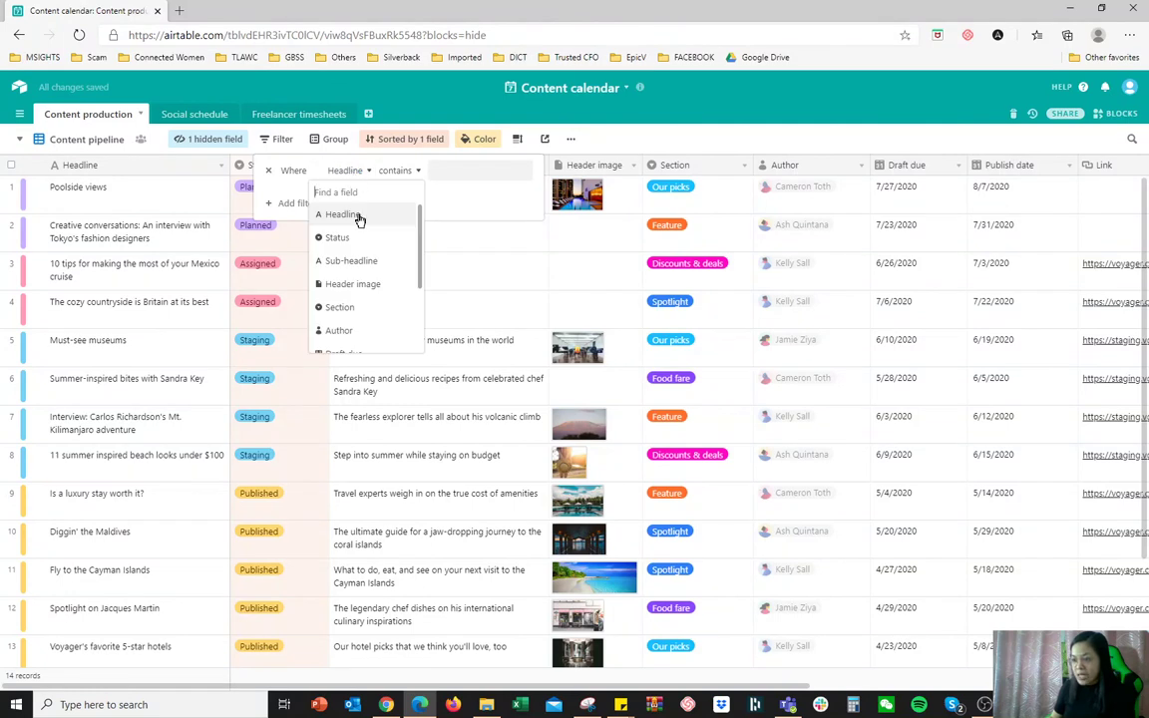
left_click(342, 237)
left_click(439, 174)
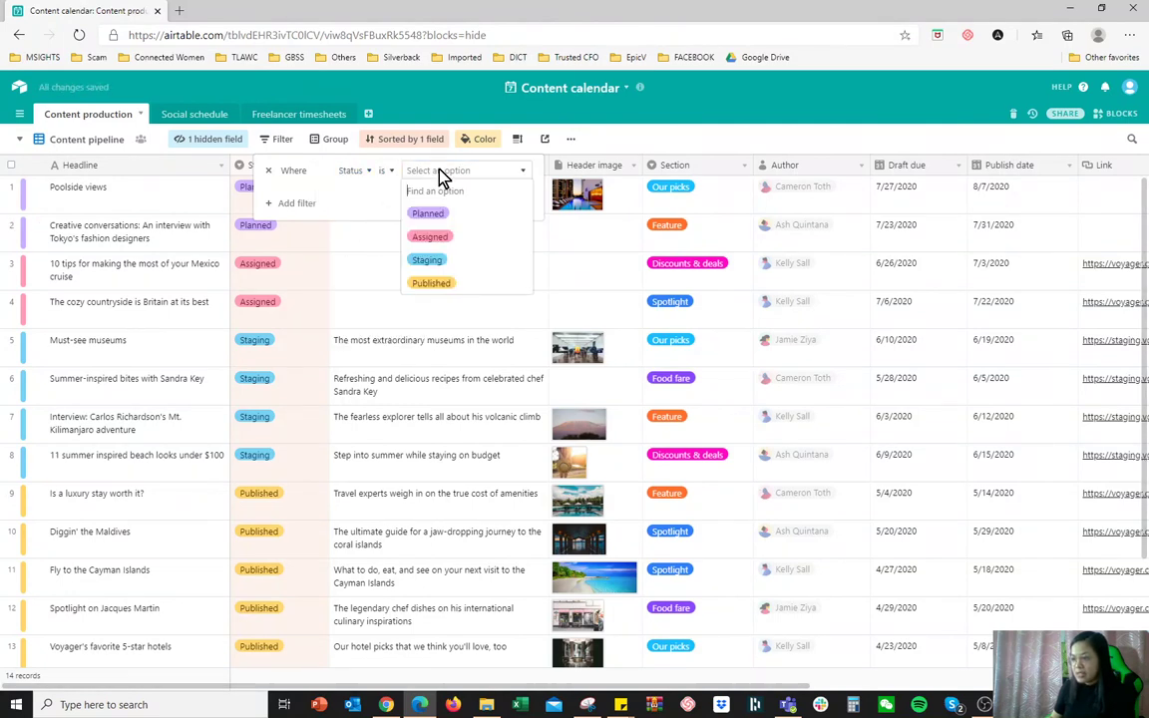
left_click(444, 238)
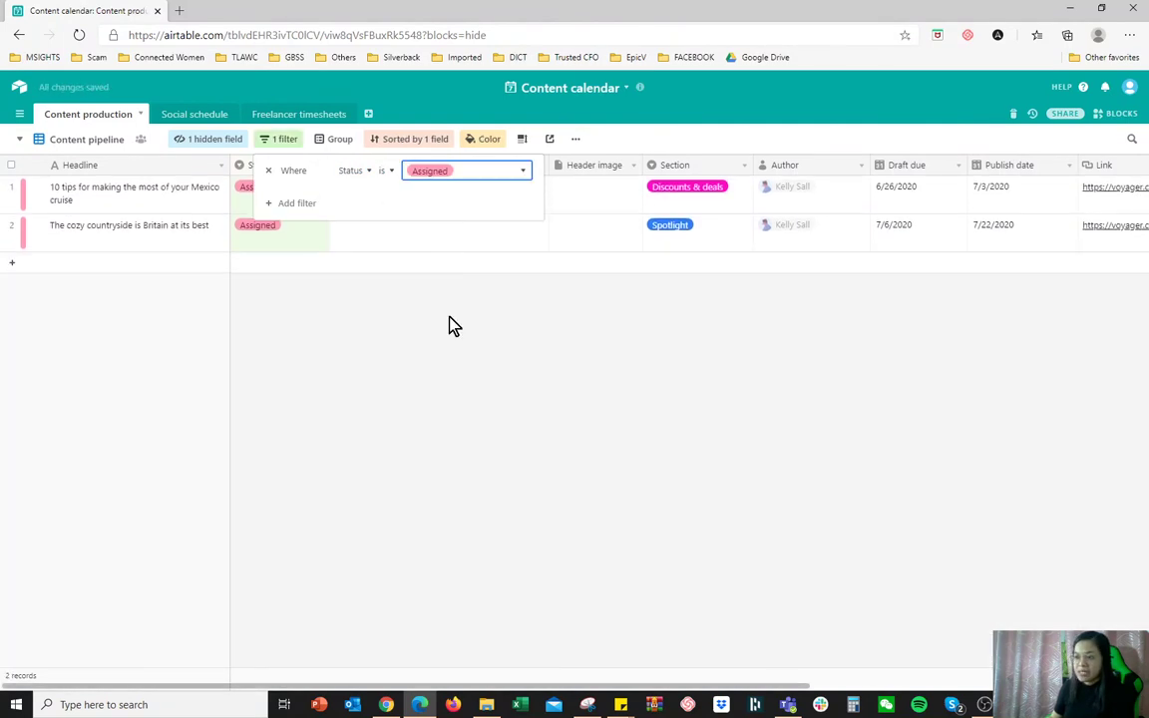
left_click(449, 324)
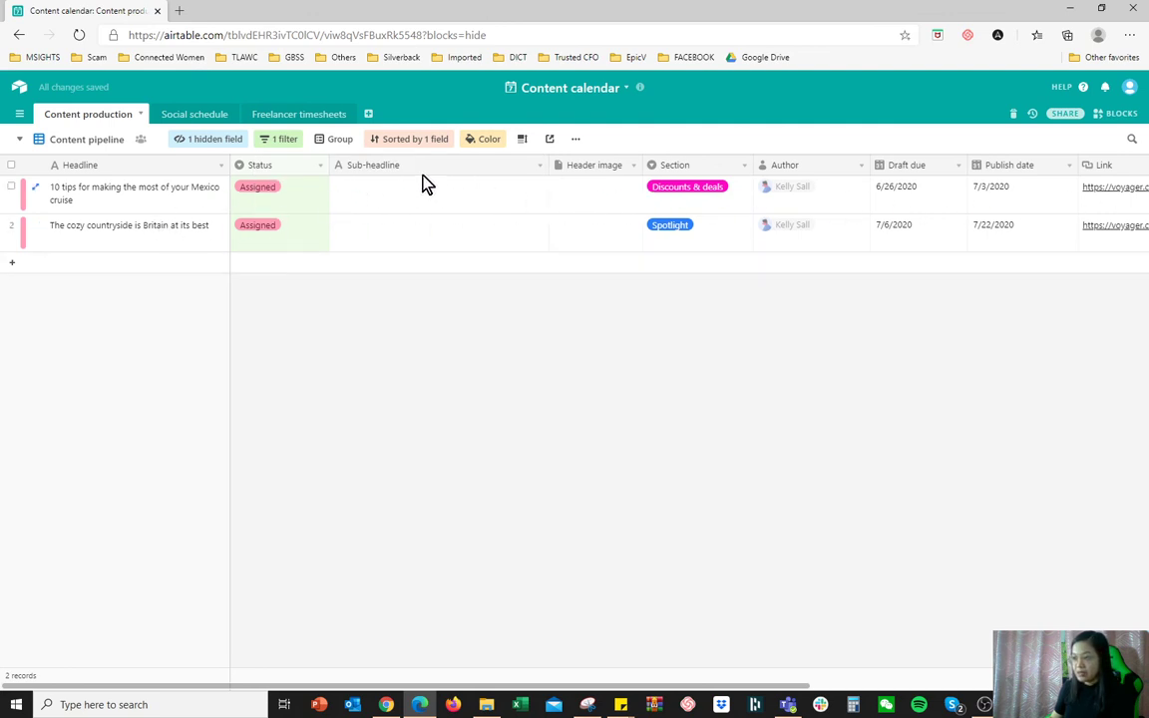
- Switch the Status filter value to Staging, Planned and Published in turn, and remove the filter
left_click(287, 142)
left_click(467, 176)
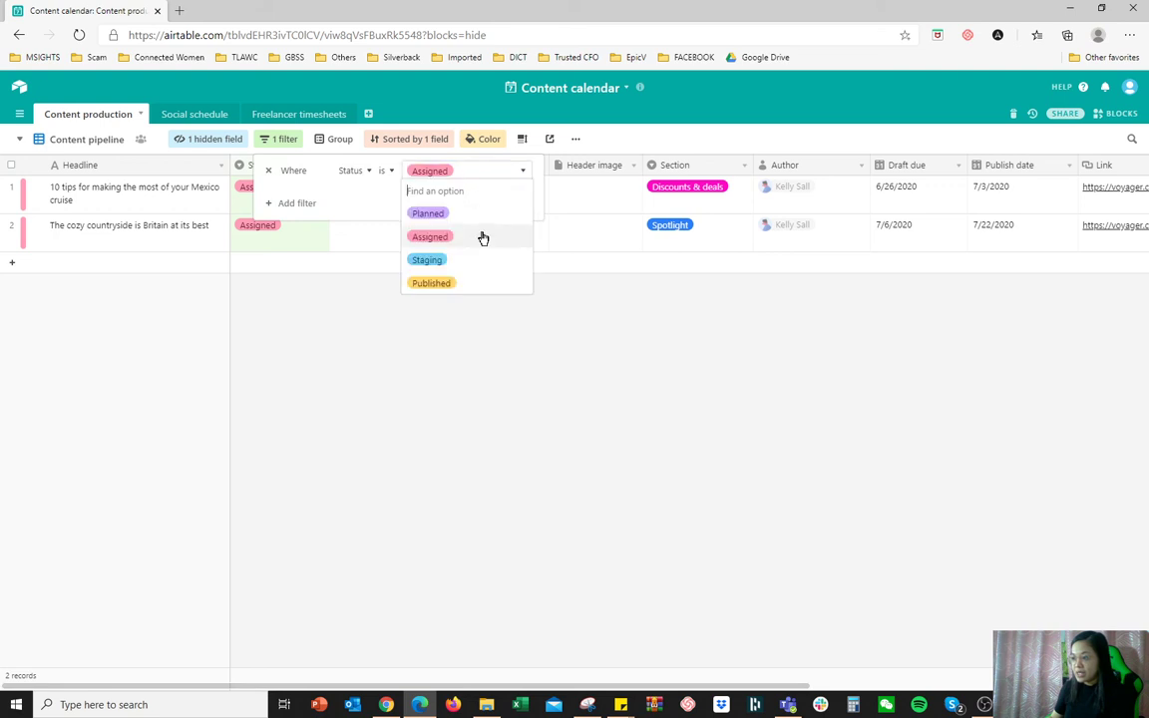
left_click(435, 260)
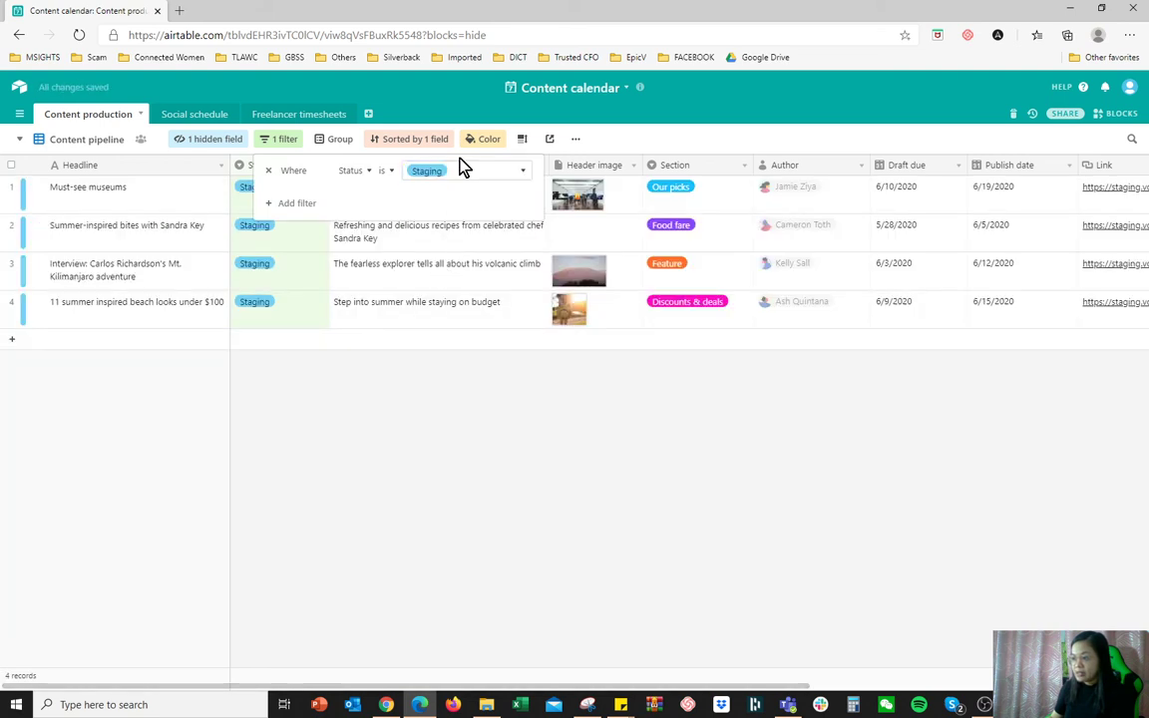
left_click(467, 170)
left_click(426, 215)
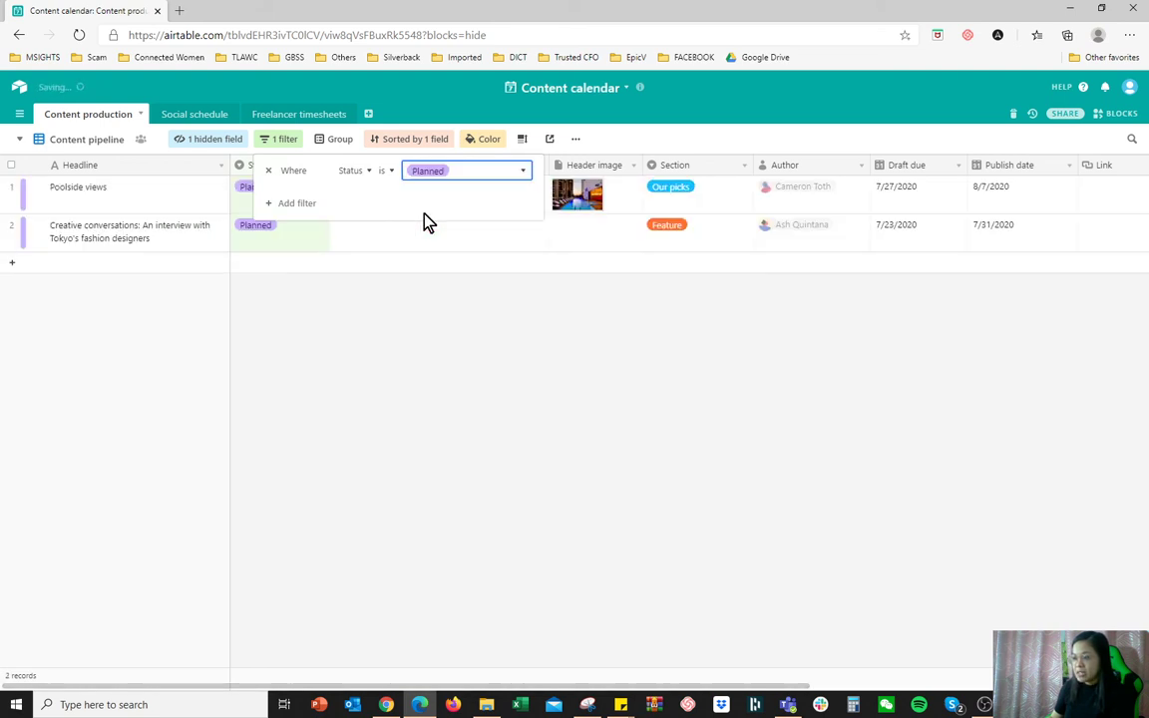
left_click(444, 171)
left_click(443, 284)
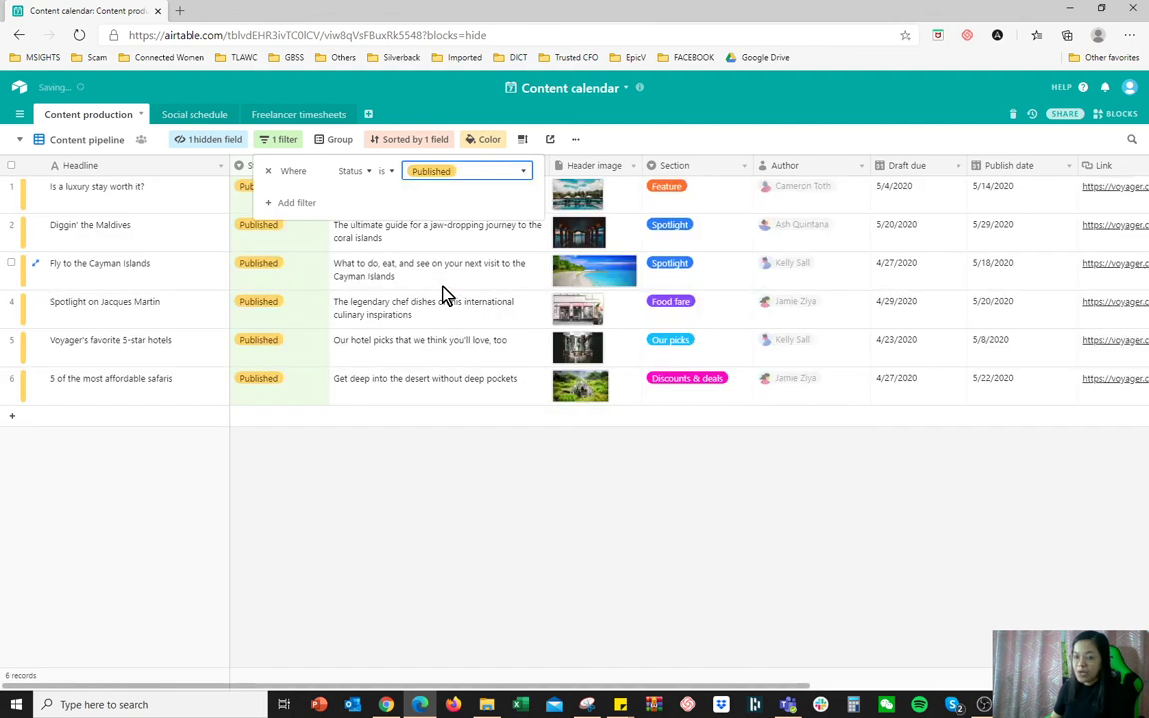
left_click(267, 171)
left_click(675, 150)
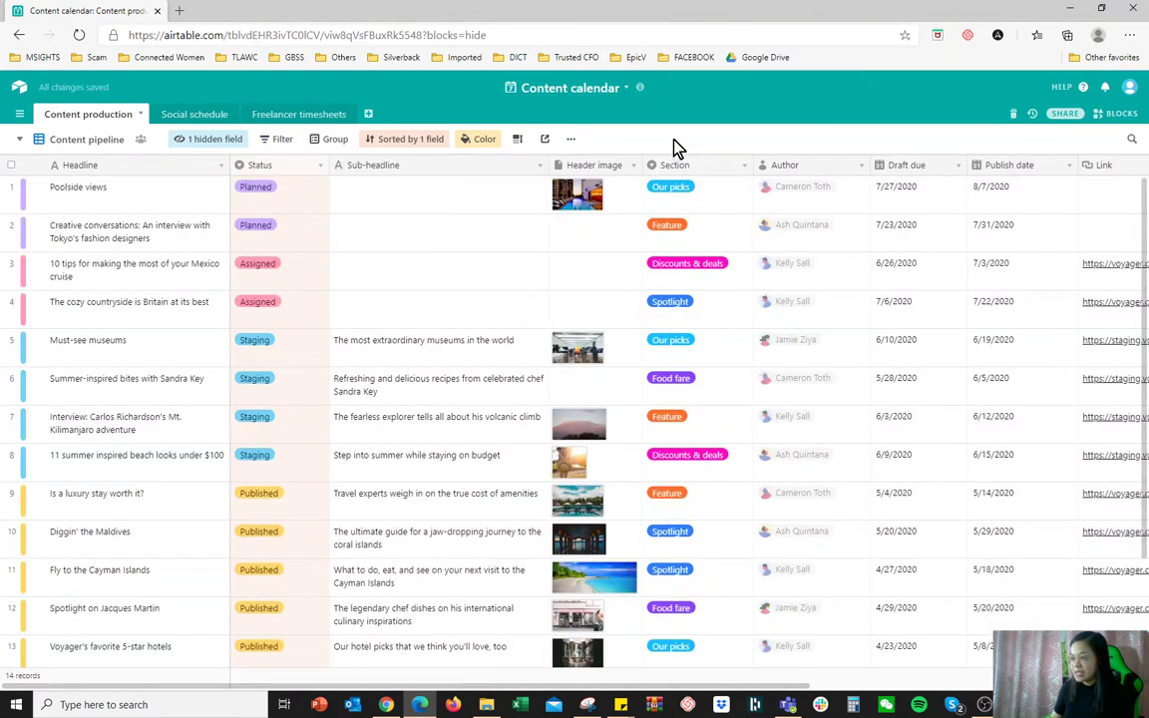
- Look over the Social schedule and Freelancer timesheets tables, and return to the Content production table's fields
left_click(184, 116)
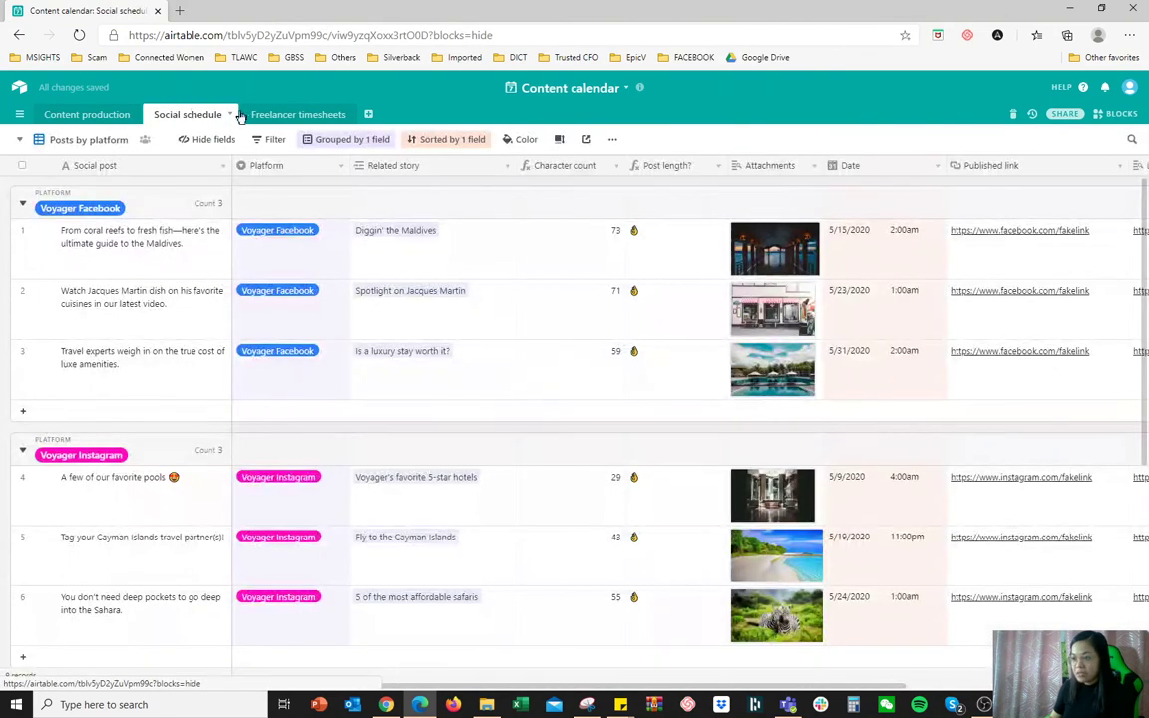
left_click(311, 115)
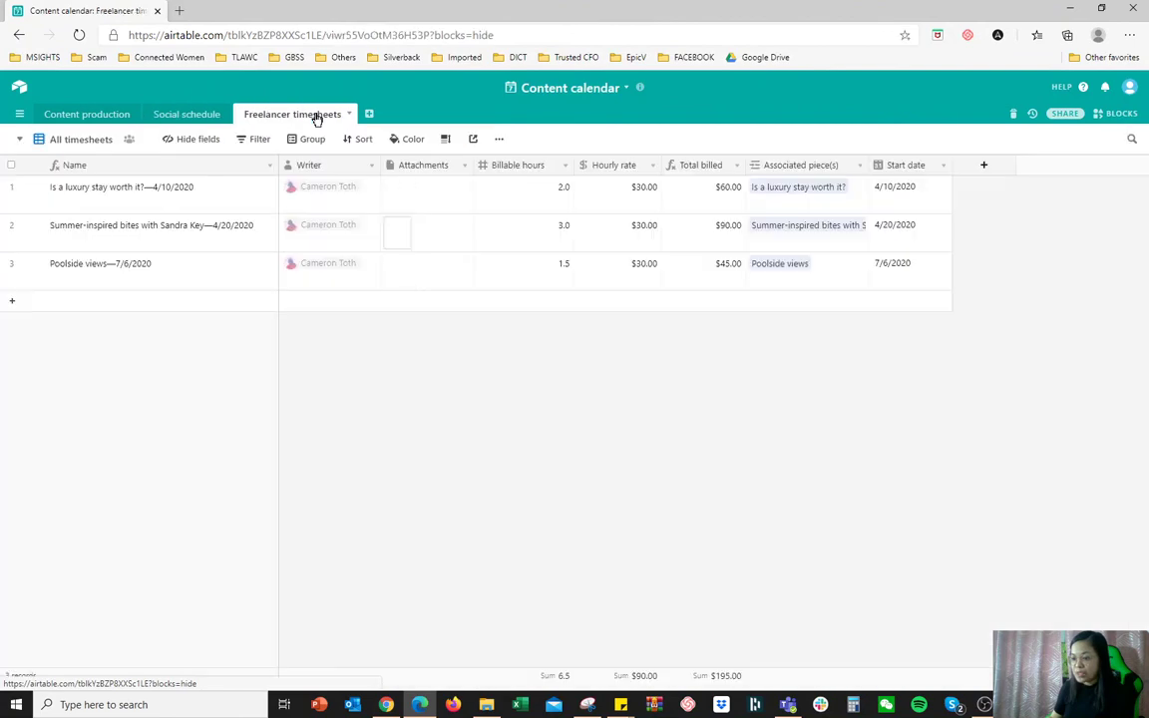
left_click(206, 116)
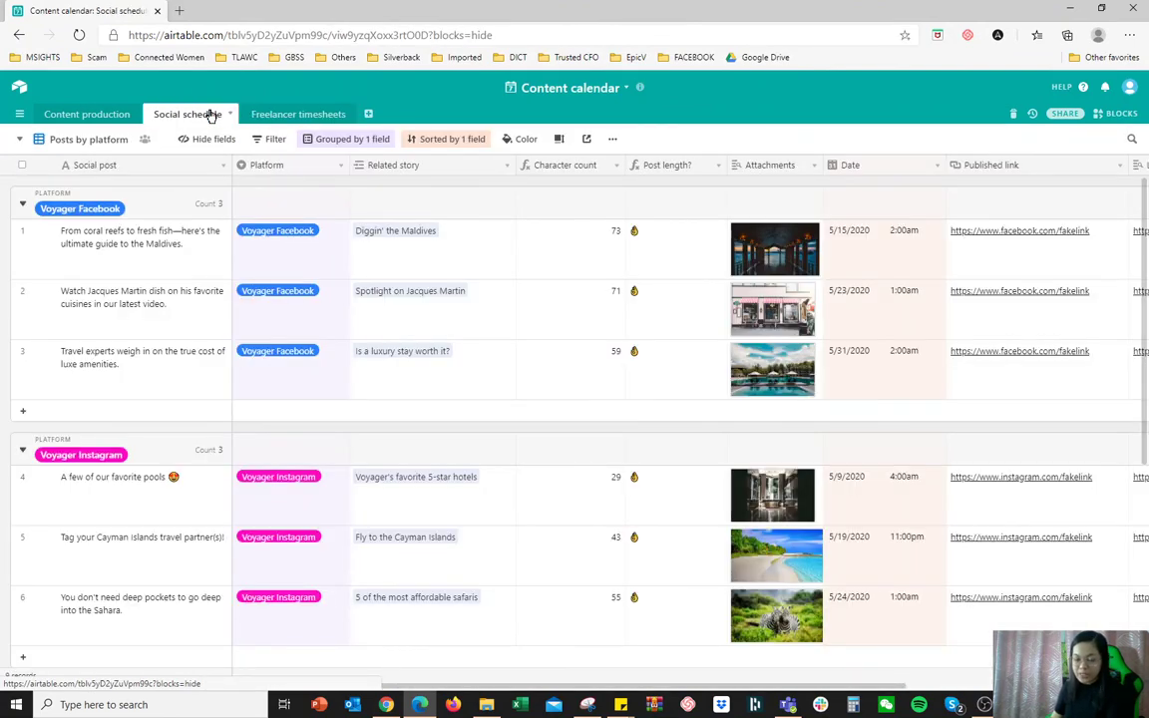
left_click(92, 116)
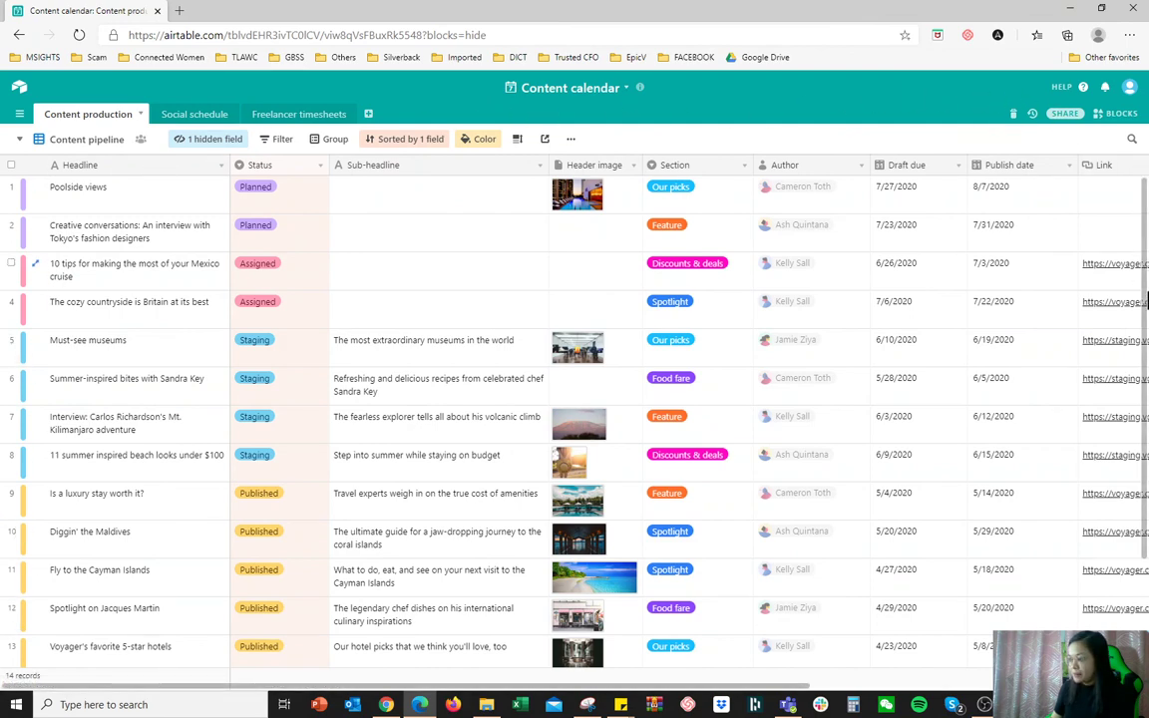
scroll(753, 688, "right", 5)
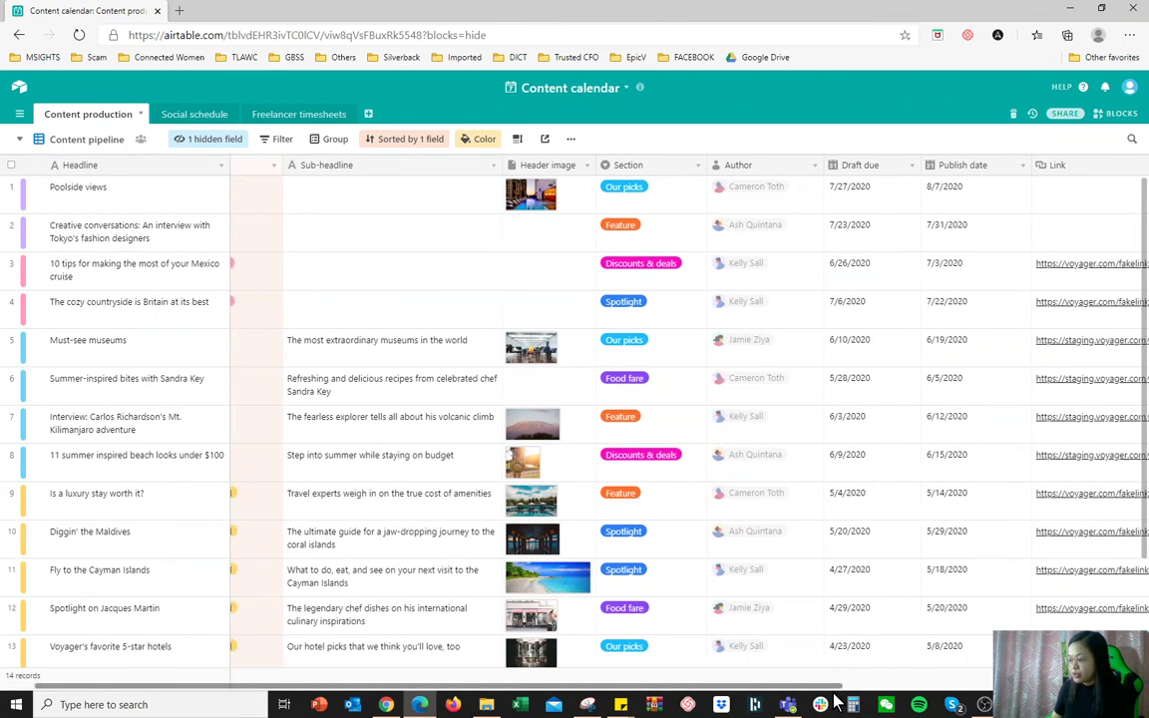
scroll(398, 678, "left", 5)
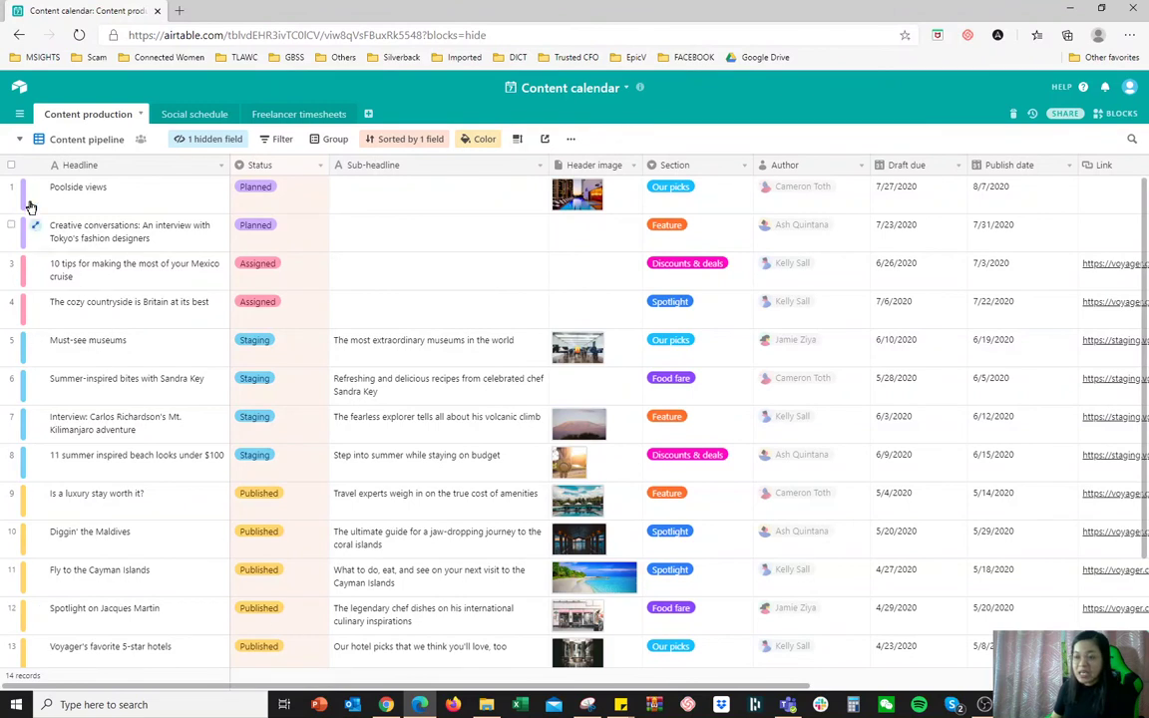
- View the Content production records in the All content by section and Content assignments grid views
left_click(18, 142)
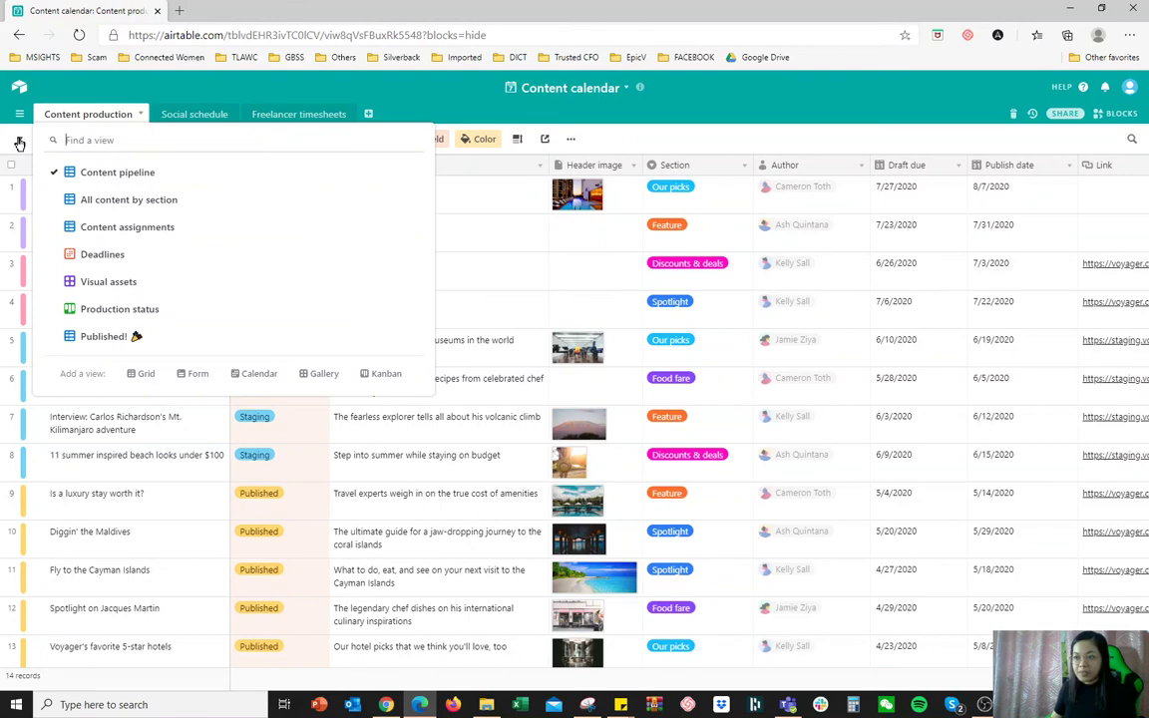
left_click(113, 199)
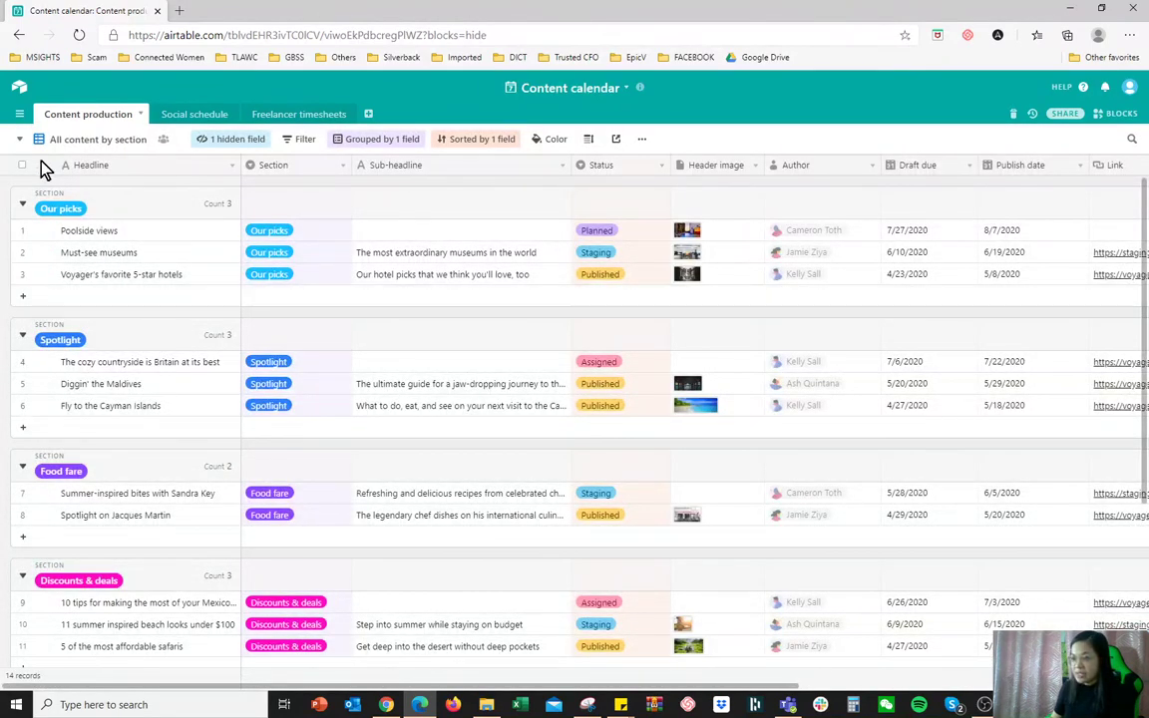
left_click(20, 138)
left_click(91, 229)
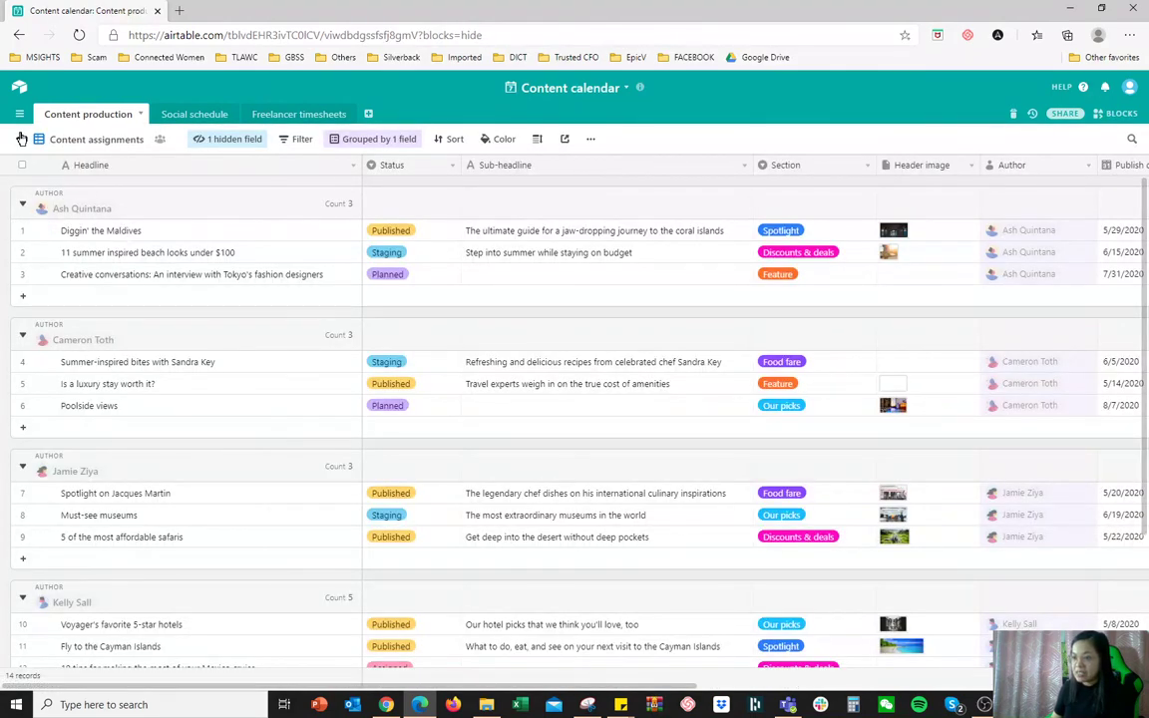
- View the Deadlines calendar, the Visual assets gallery and the Production status kanban of the Content production table
left_click(20, 138)
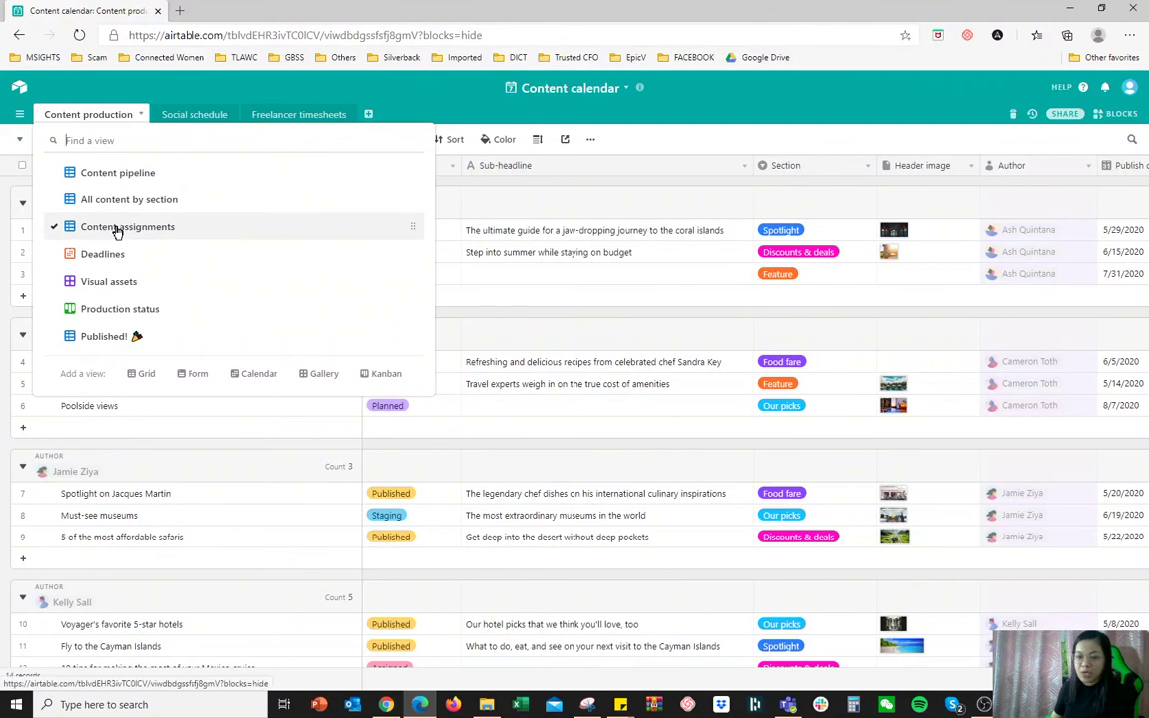
left_click(97, 254)
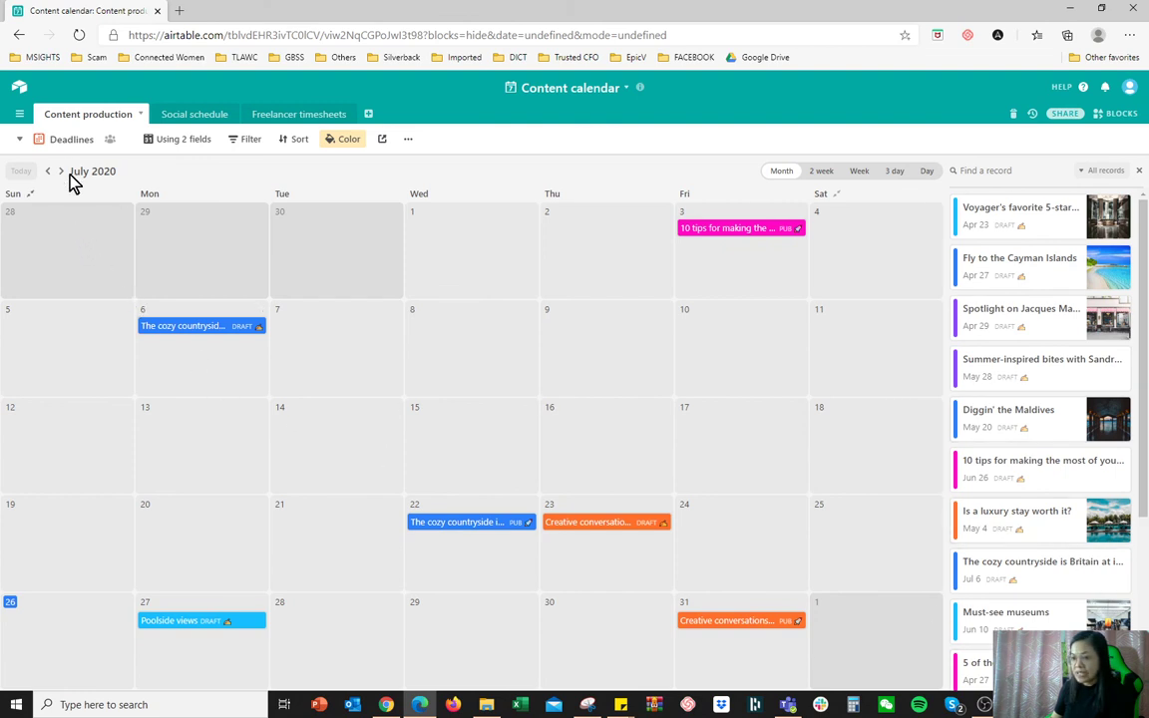
left_click(19, 136)
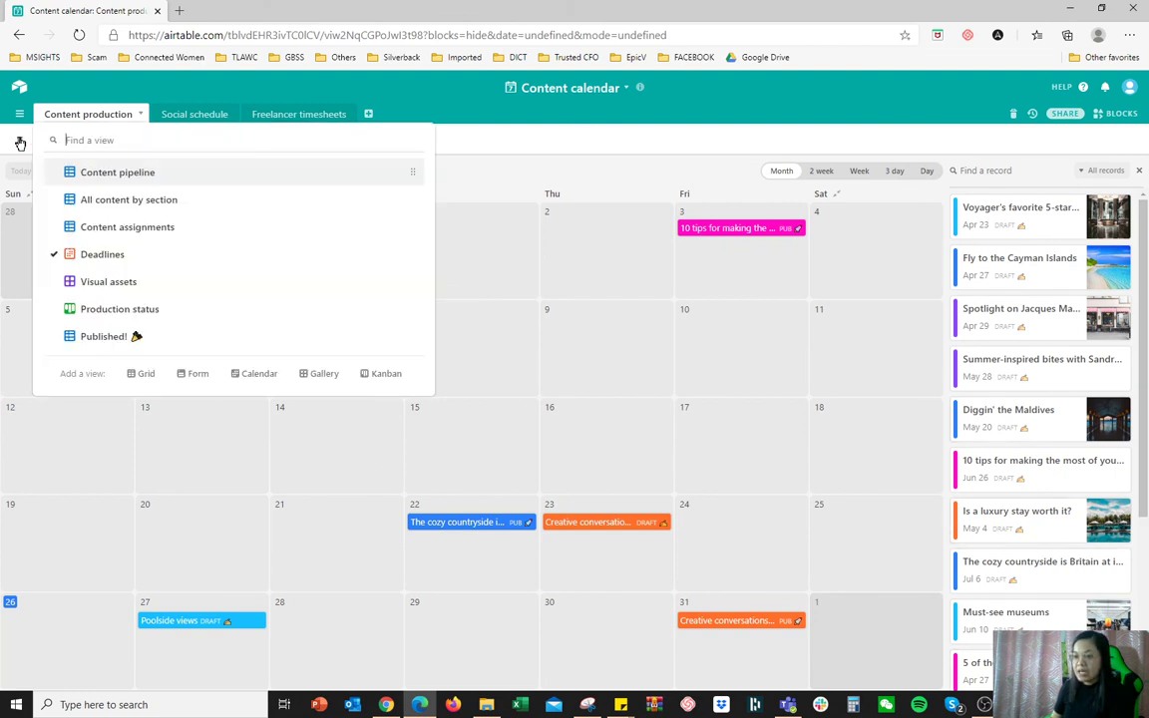
left_click(109, 283)
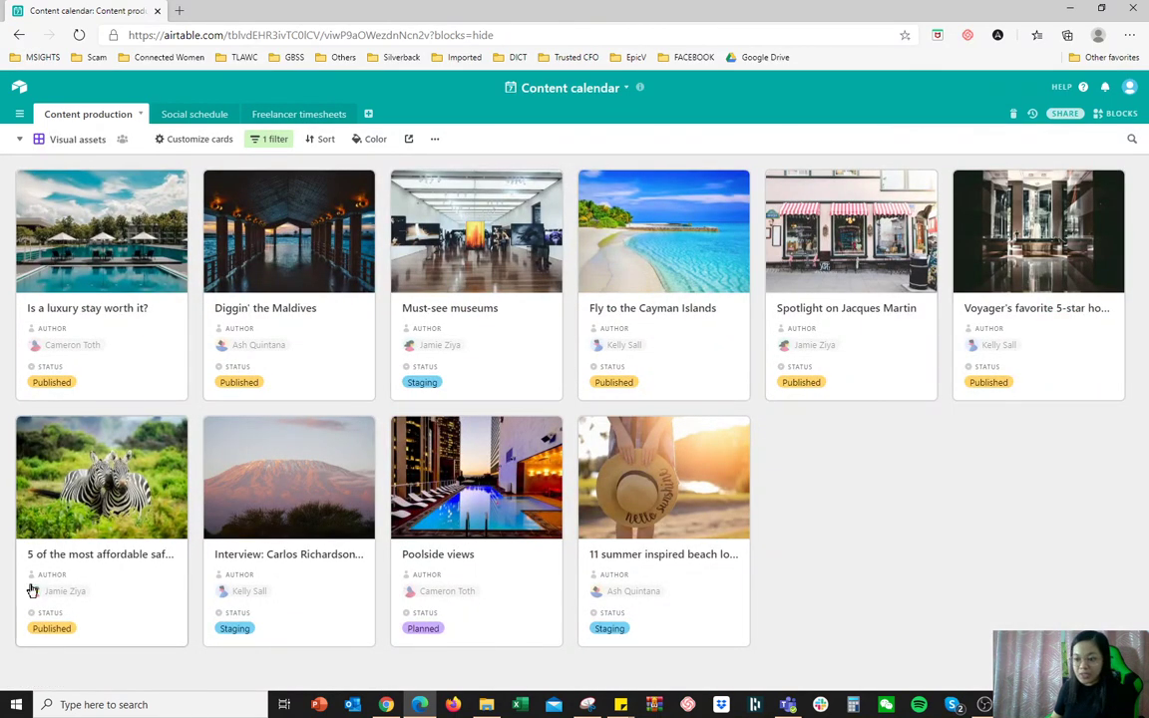
left_click(20, 141)
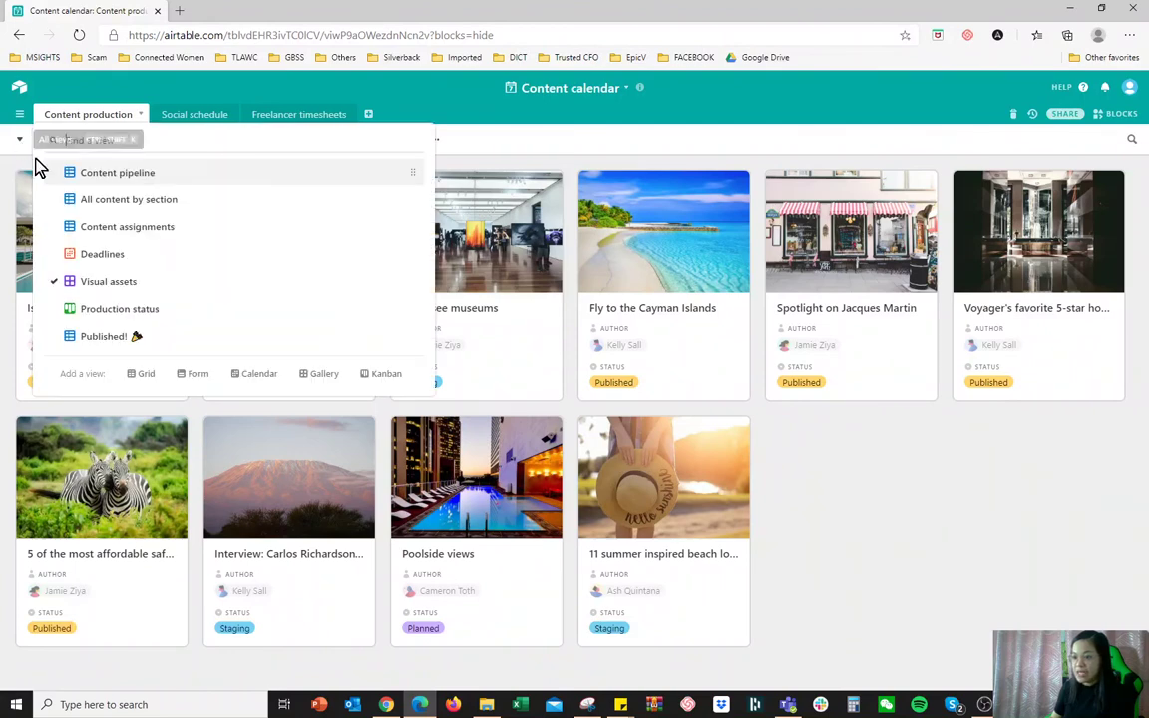
left_click(100, 315)
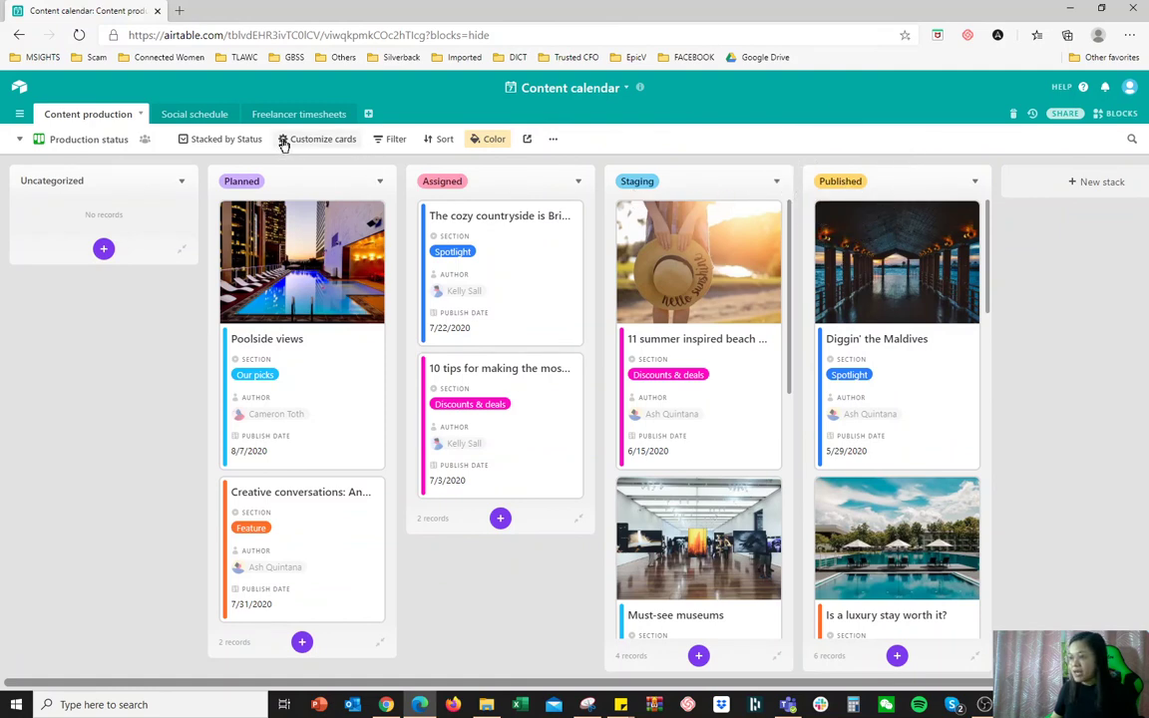
- Try stacking the Production status kanban by Section and by Author, and set the grouping field back to Status
left_click(209, 146)
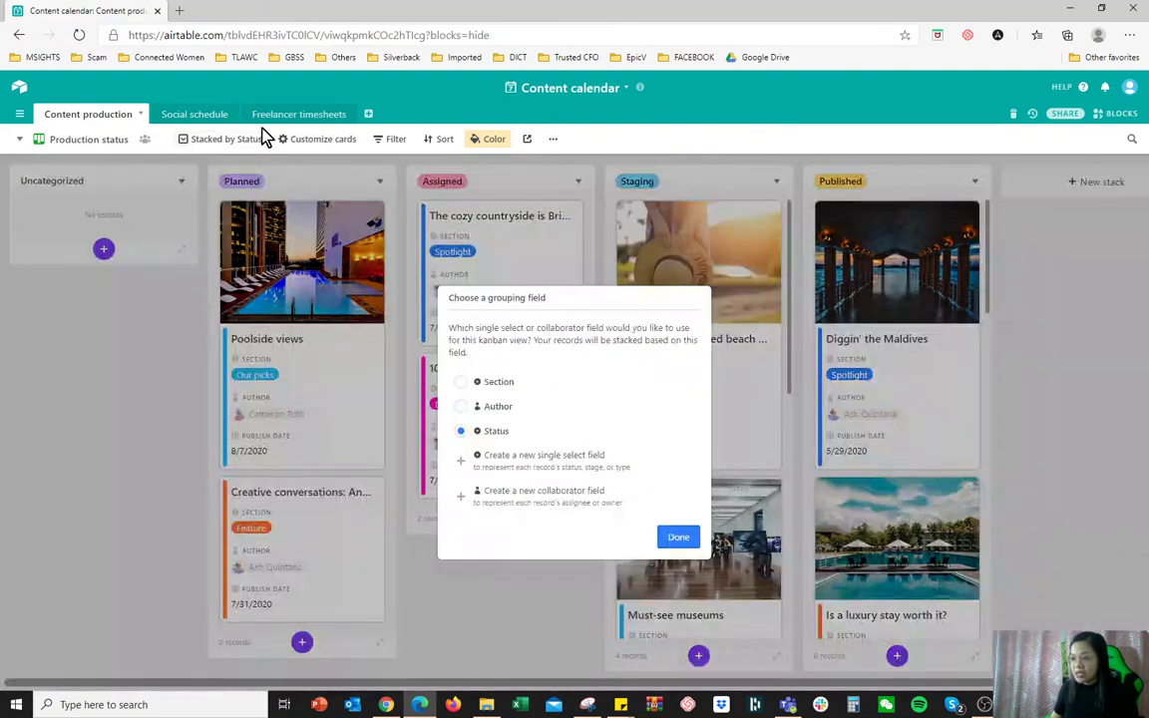
left_click(461, 384)
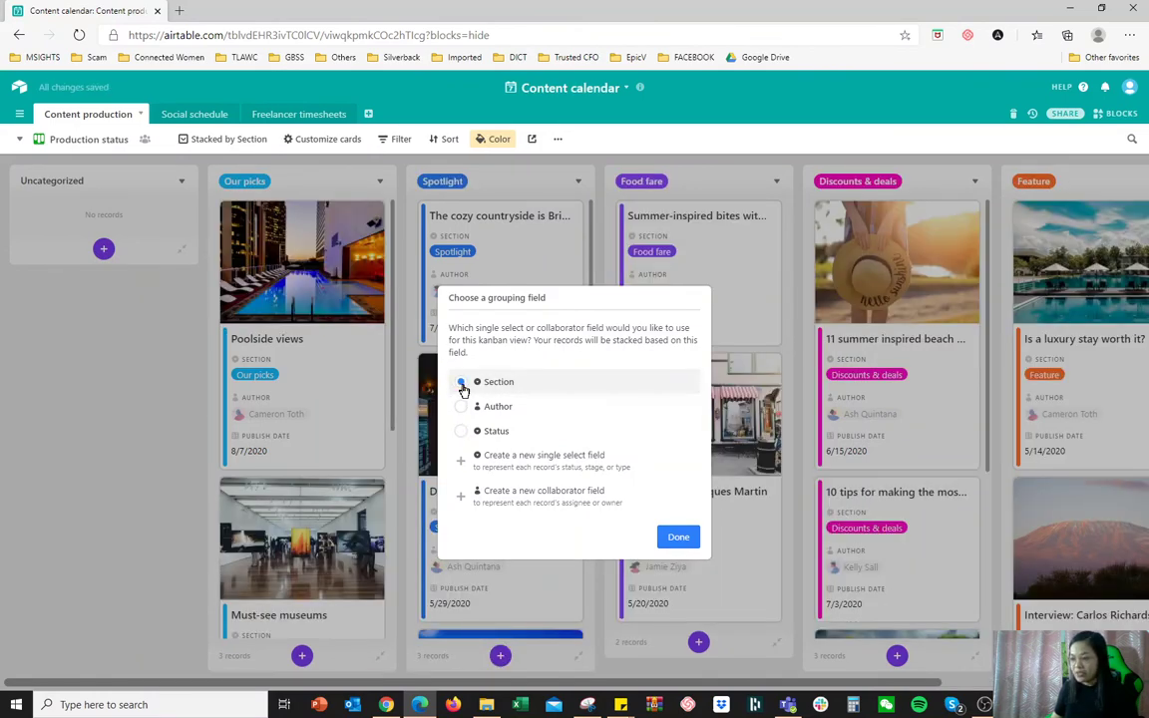
left_click(461, 407)
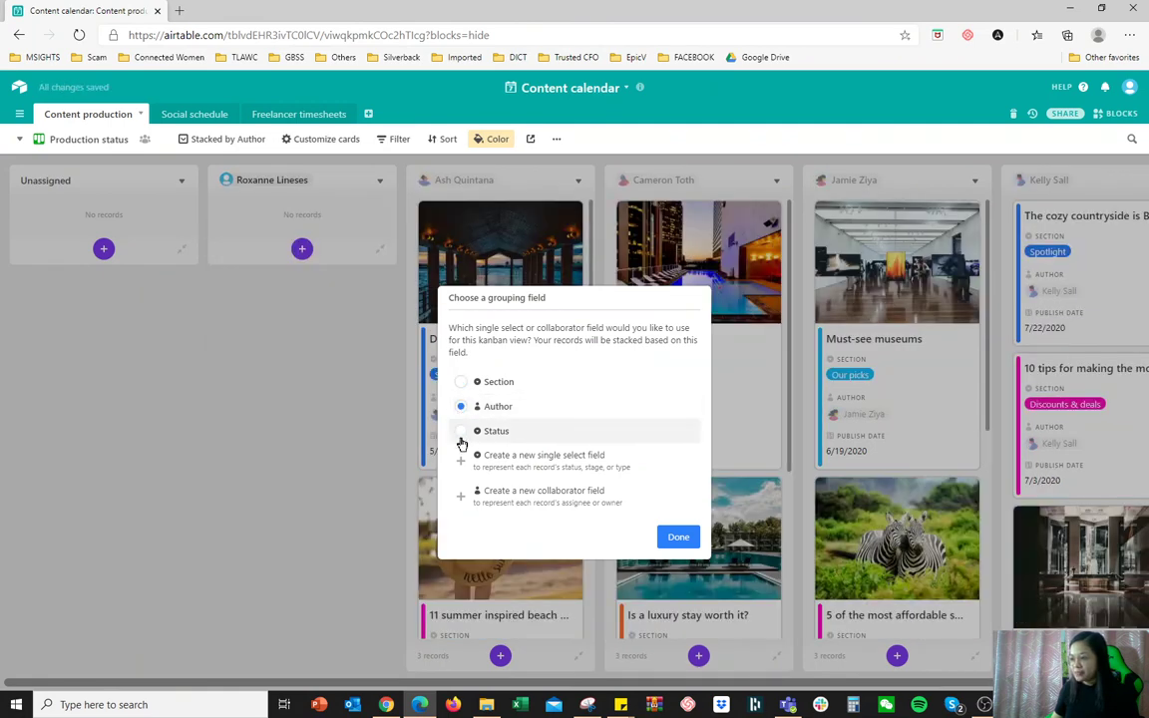
left_click(460, 431)
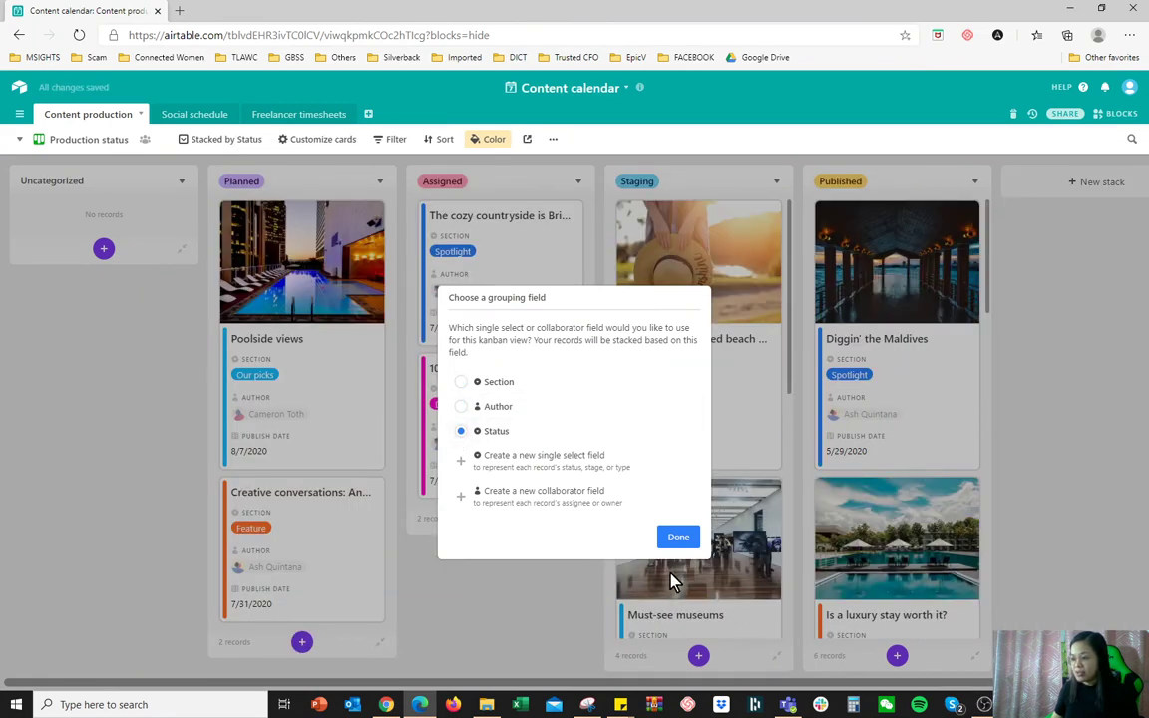
left_click(678, 536)
- Open the Published! view of the Content production table
left_click(21, 138)
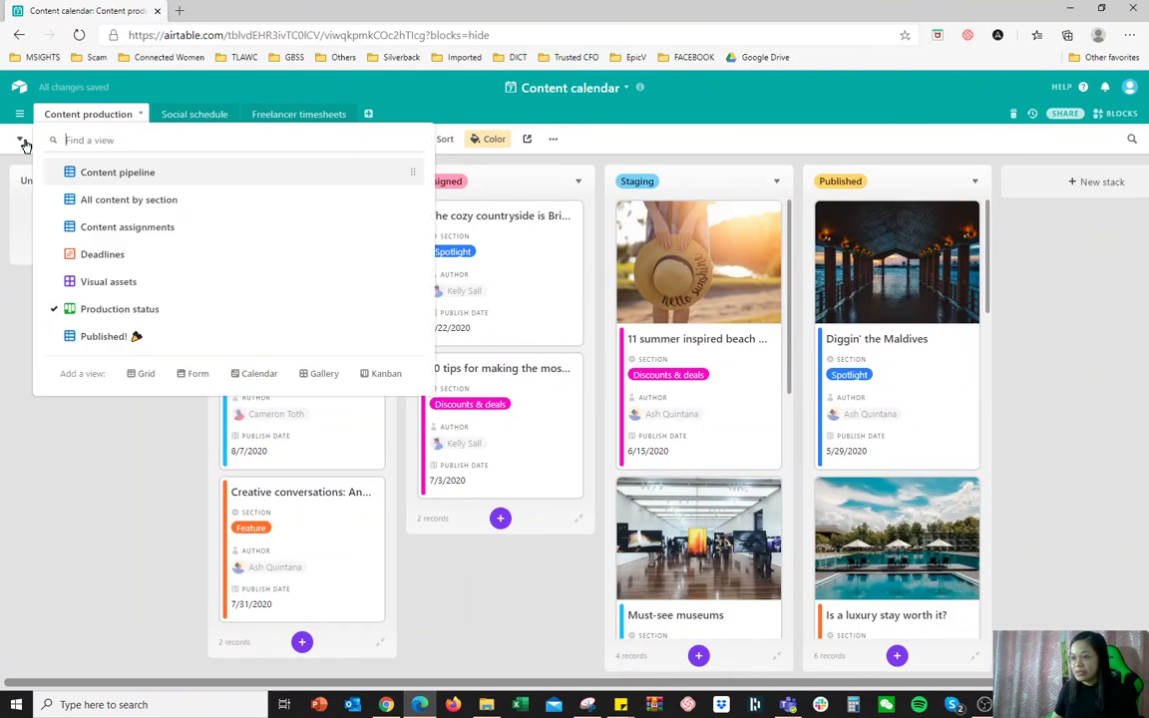
left_click(104, 337)
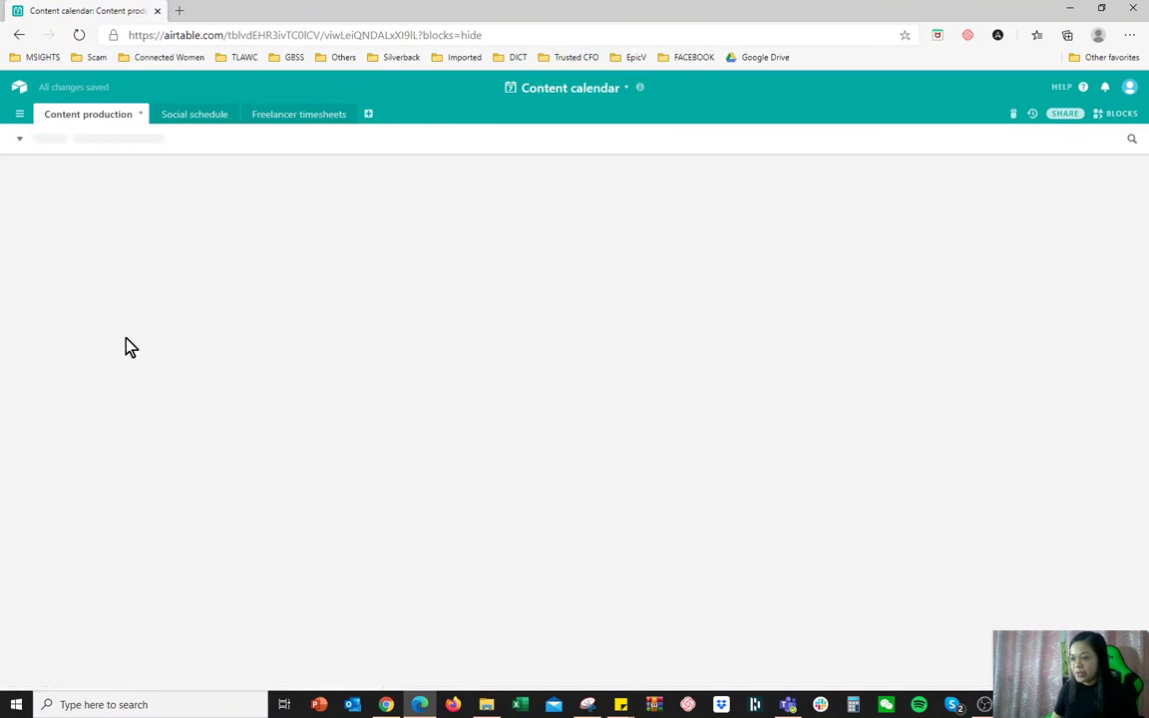